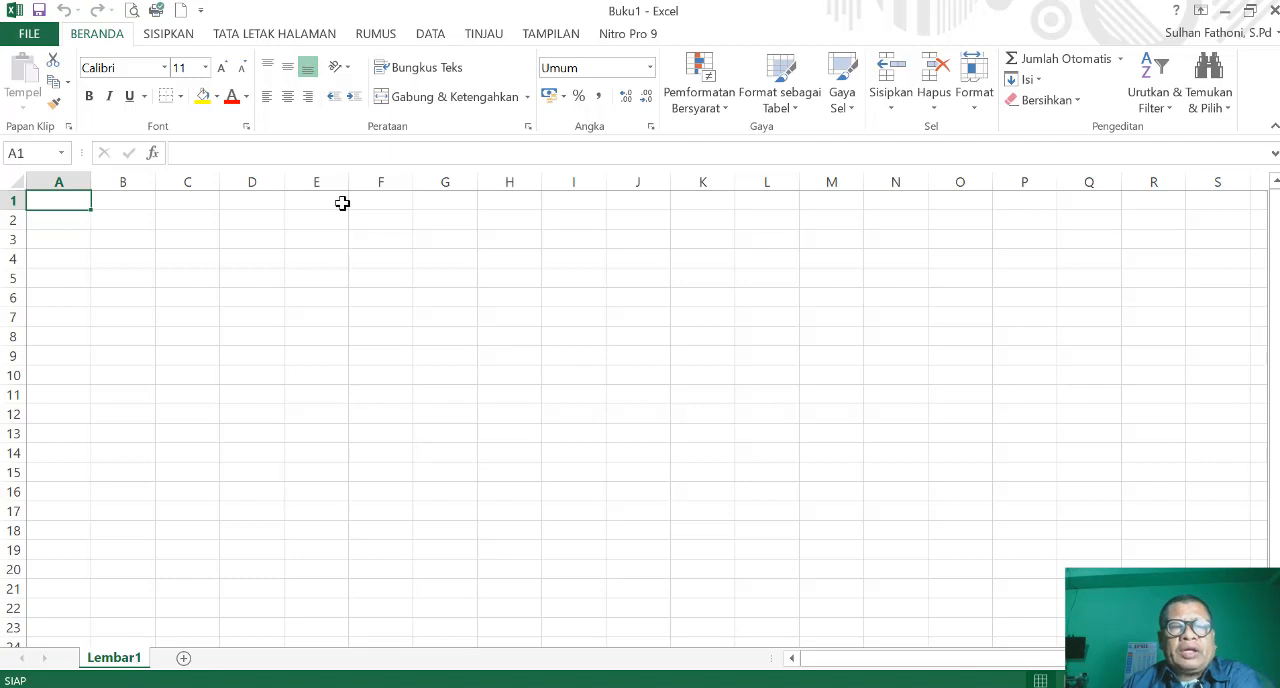
- Widen column E to roughly twice its width and enter WHORKSHET1 in cell E2
{"action": "left_click_drag", "start_coordinate": [349, 182], "coordinate": [439, 180]}
{"action": "left_click", "coordinate": [367, 221]}
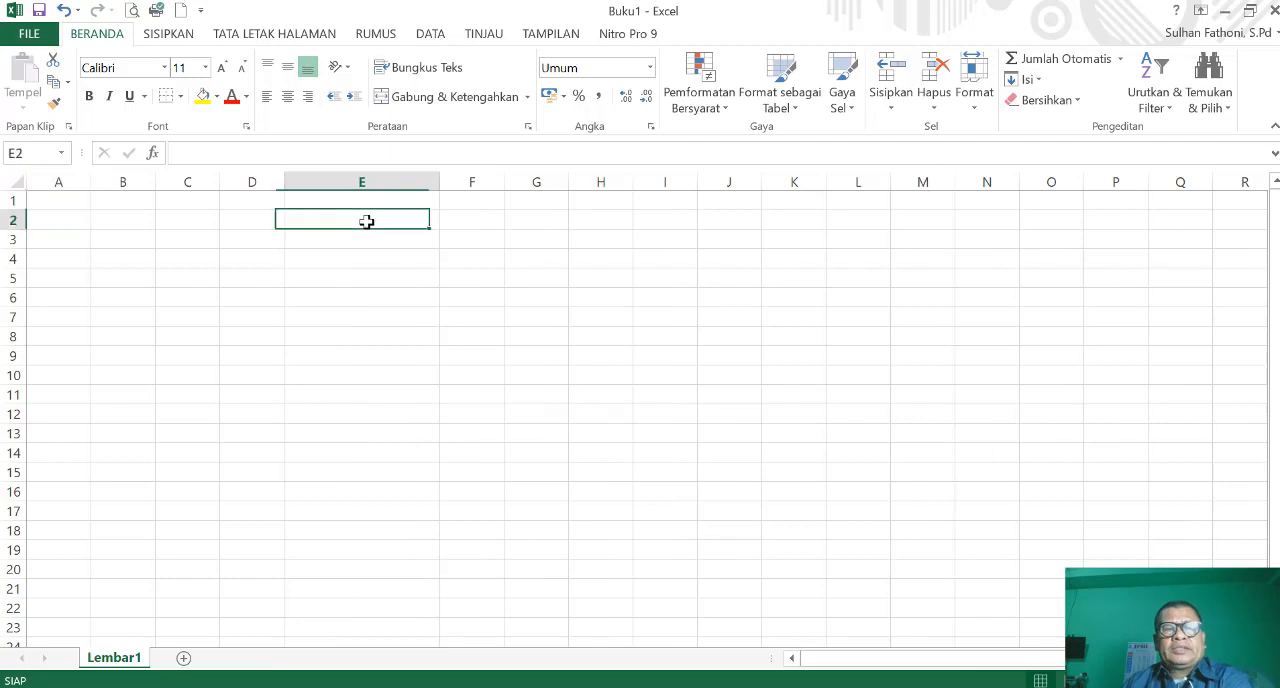
{"action": "key", "text": "Caps_Lock"}
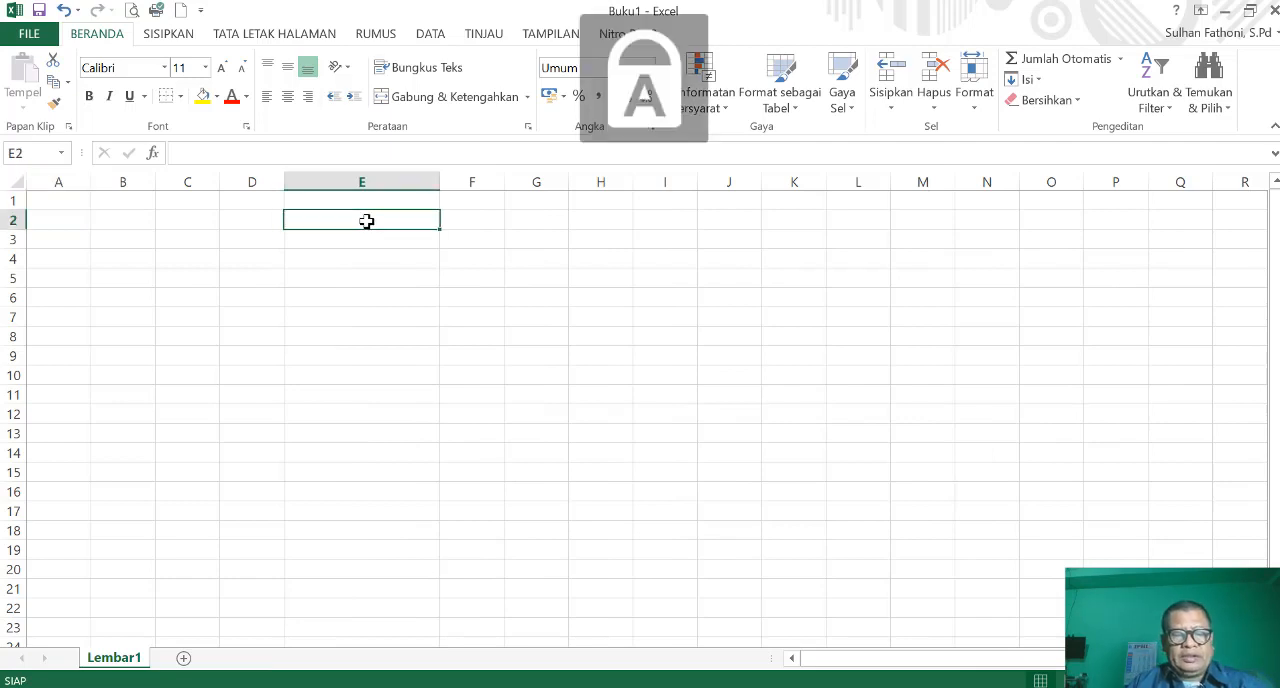
{"action": "type", "text": "WHORKSHET"}
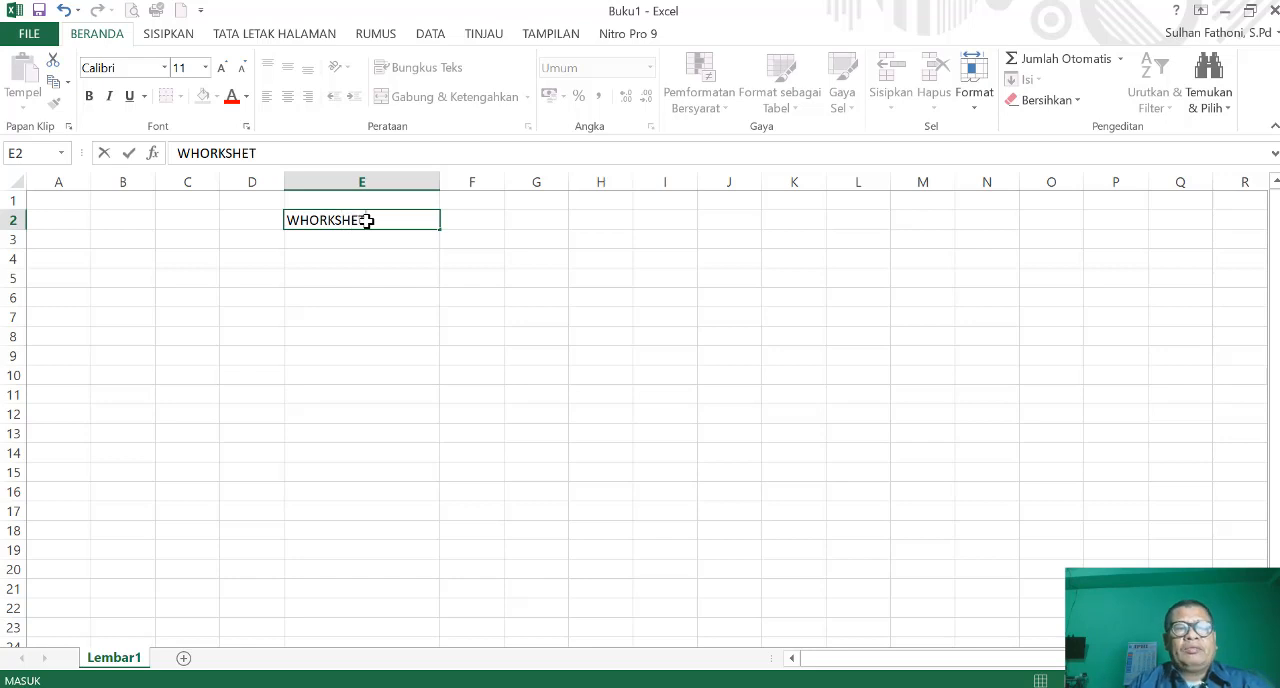
{"action": "key", "text": "Return"}
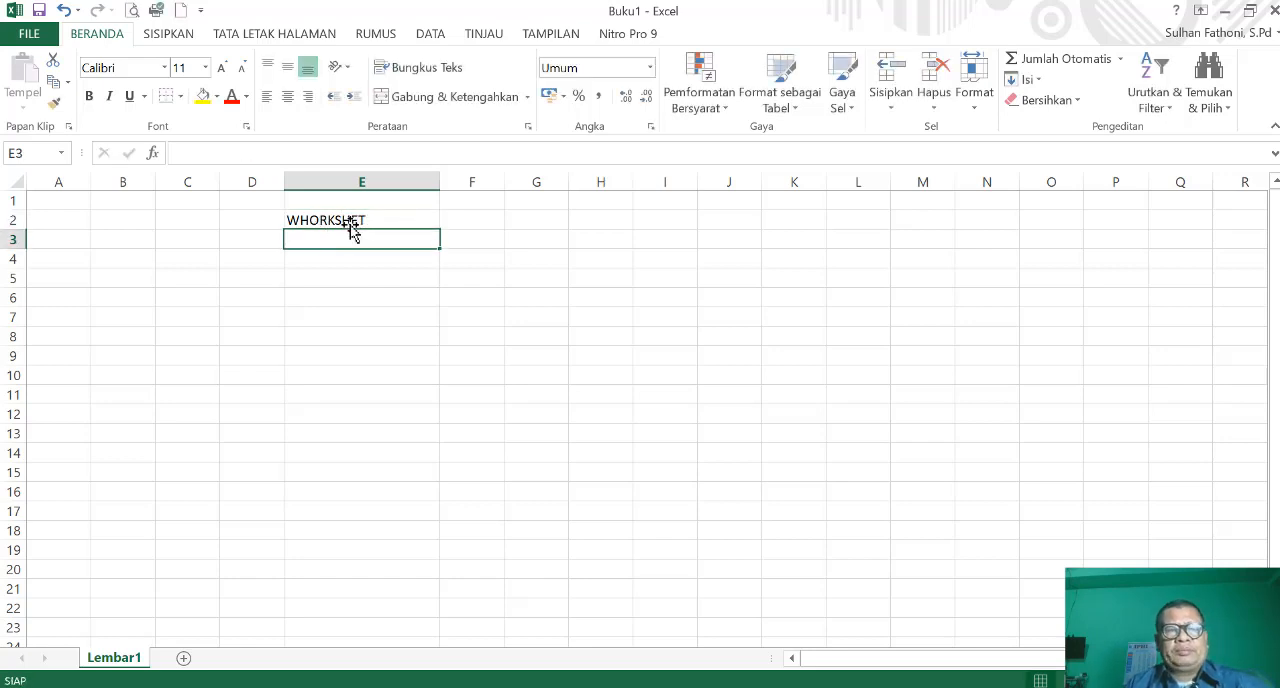
{"action": "left_click", "coordinate": [375, 221]}
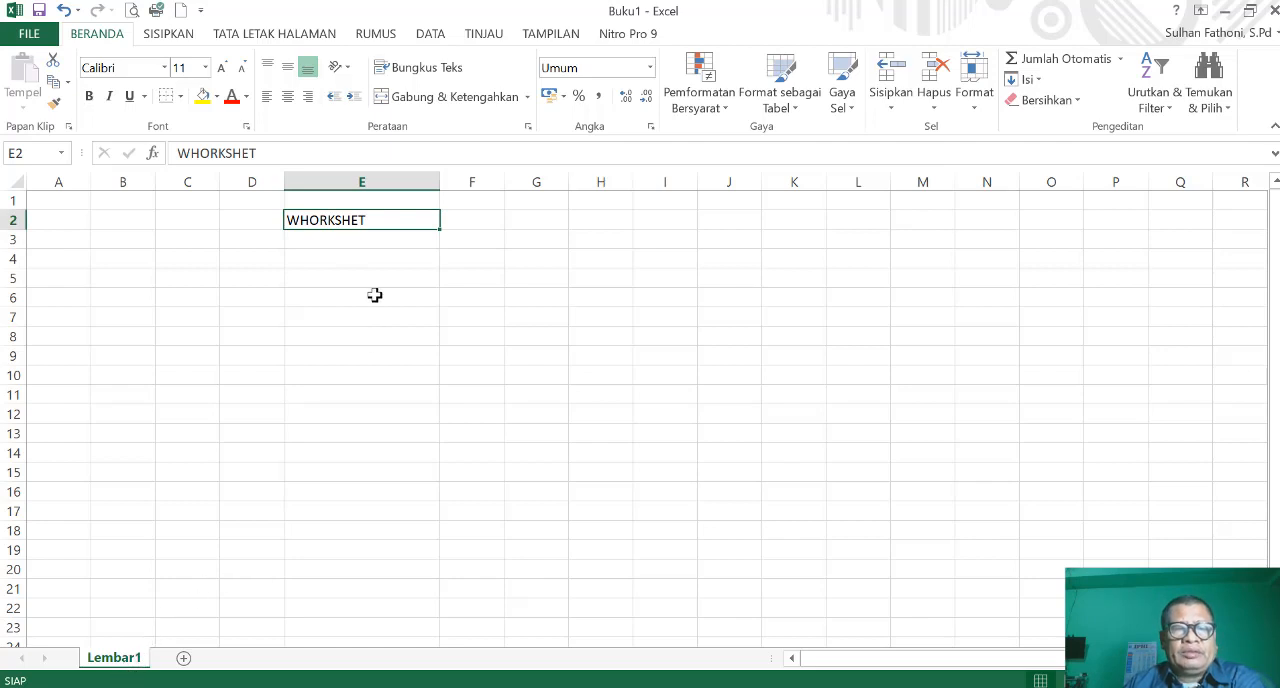
{"action": "double_click", "coordinate": [392, 220]}
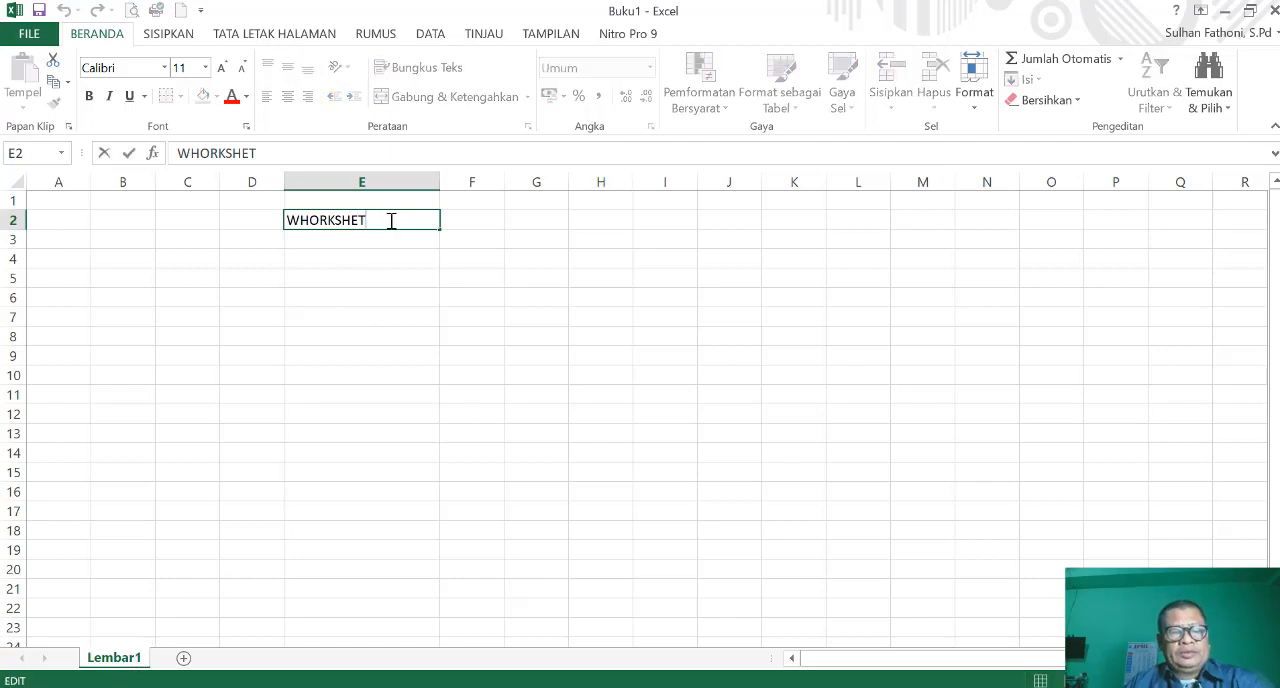
{"action": "type", "text": "1"}
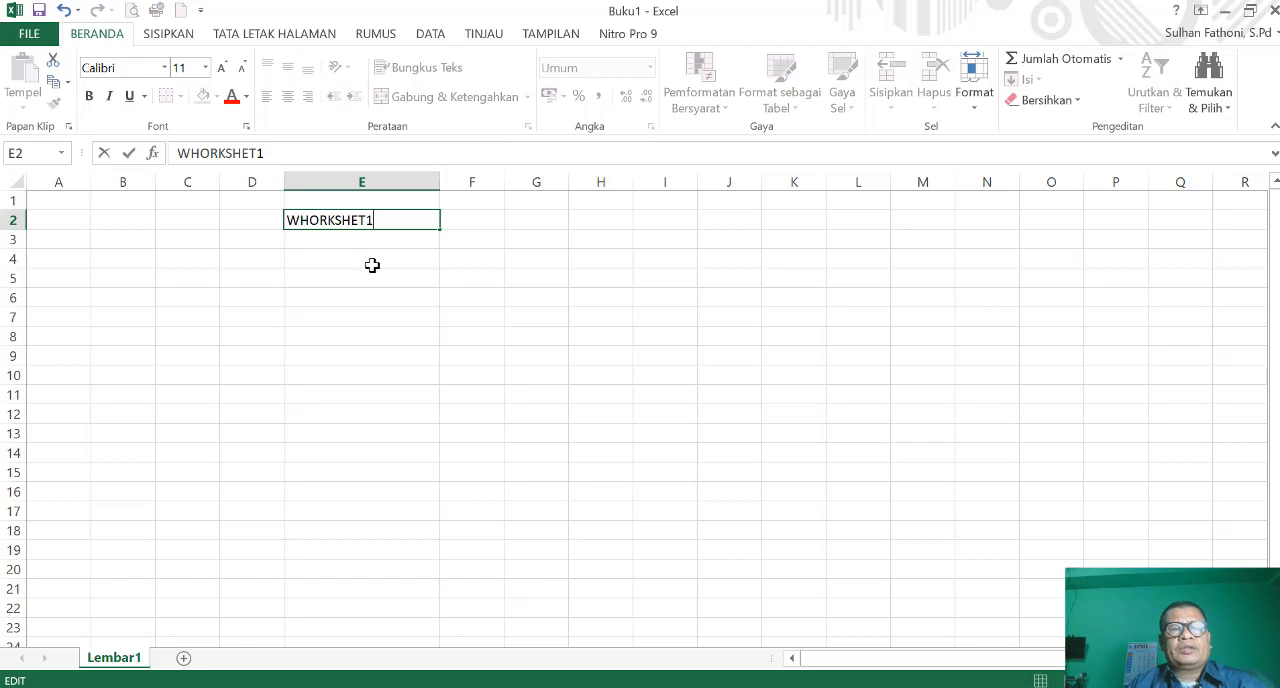
- Enter SHEET 1 in cell E4 of Lembar1
{"action": "left_click", "coordinate": [336, 257]}
{"action": "type", "text": "SH"}
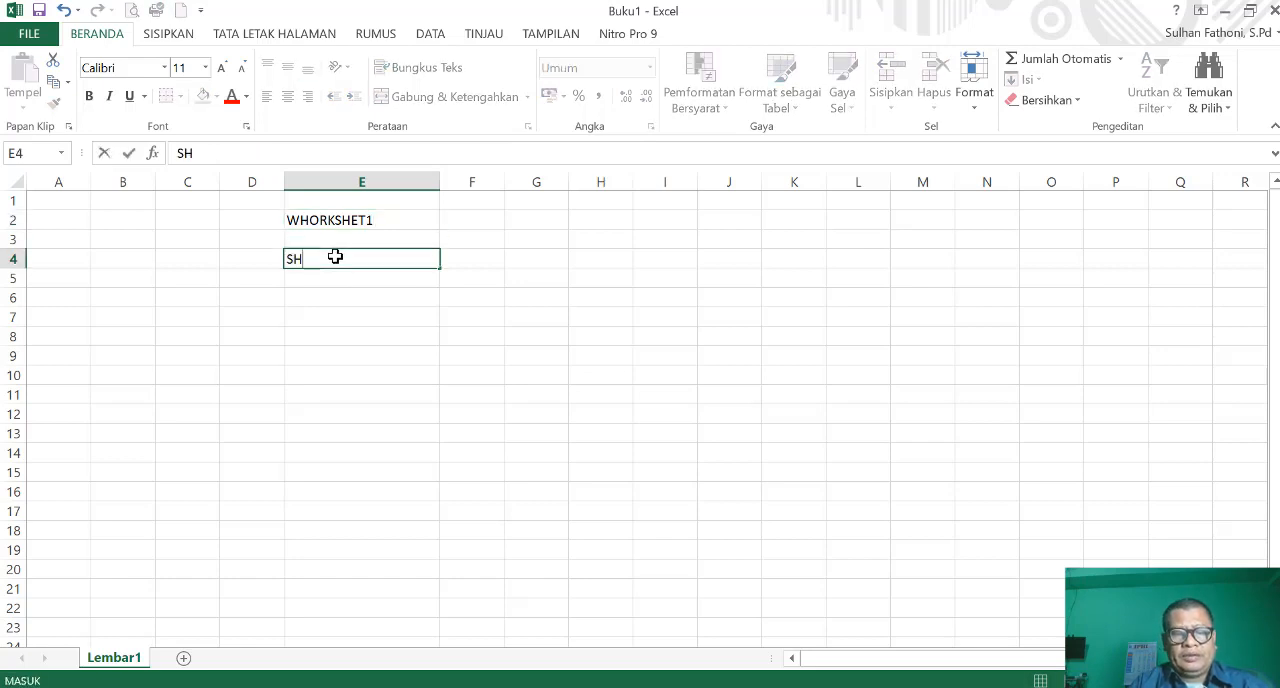
{"action": "type", "text": "EET 1"}
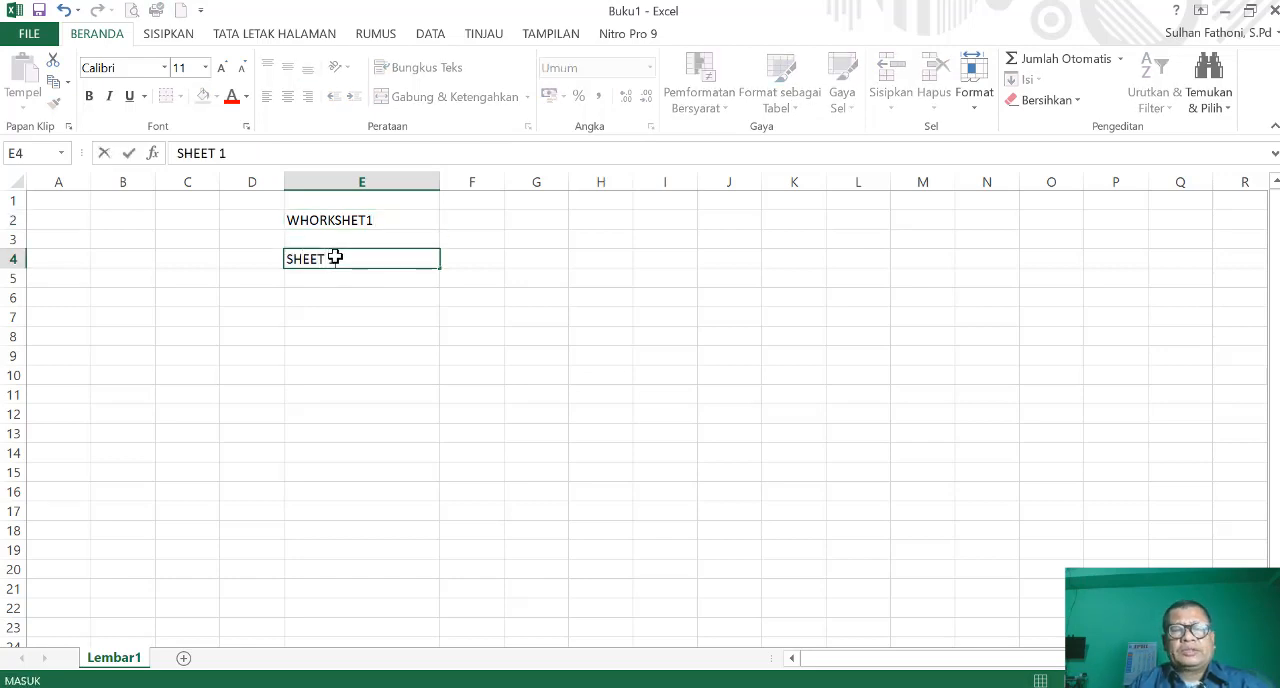
{"action": "key", "text": "Return"}
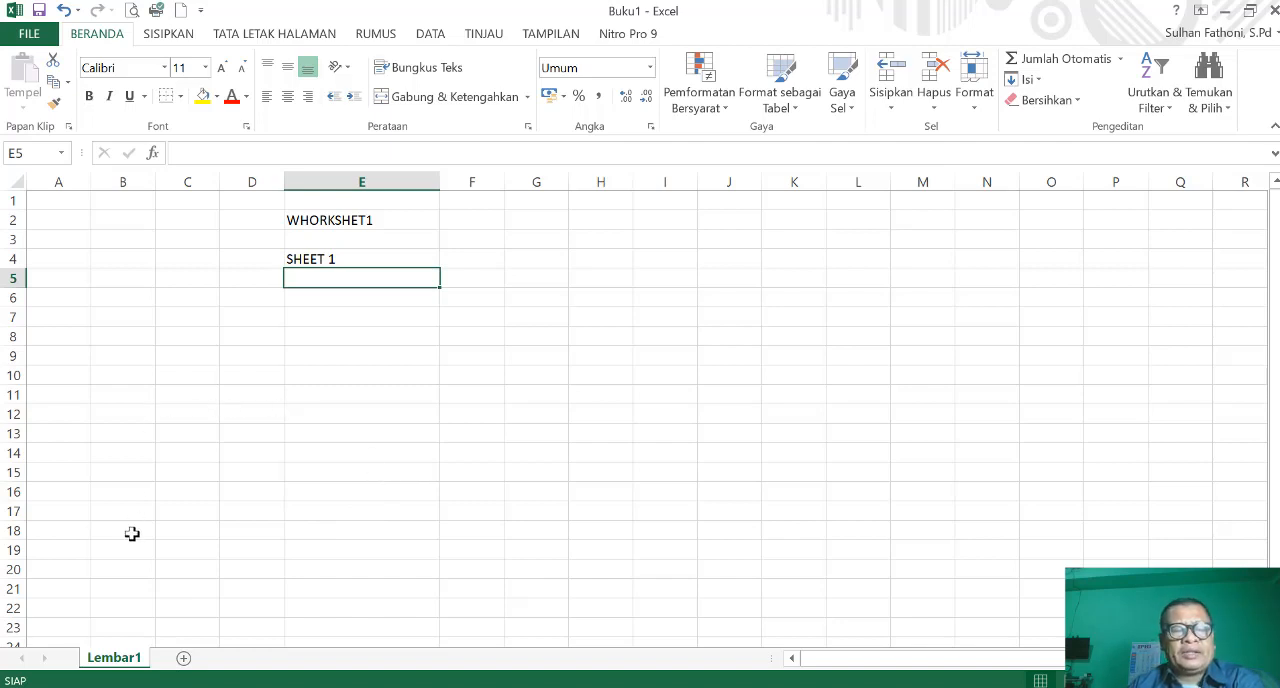
- Add two new worksheets after Lembar1 and return to cell E4 on Lembar1
{"action": "left_click", "coordinate": [183, 660]}
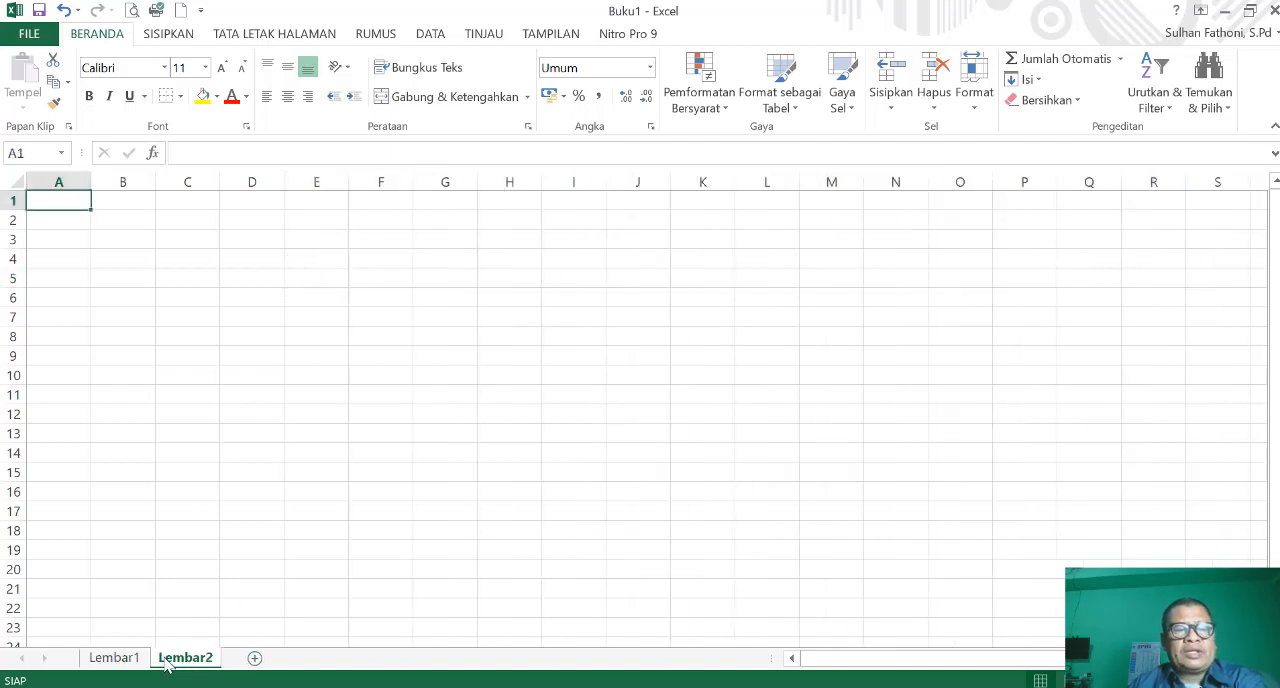
{"action": "left_click", "coordinate": [255, 658]}
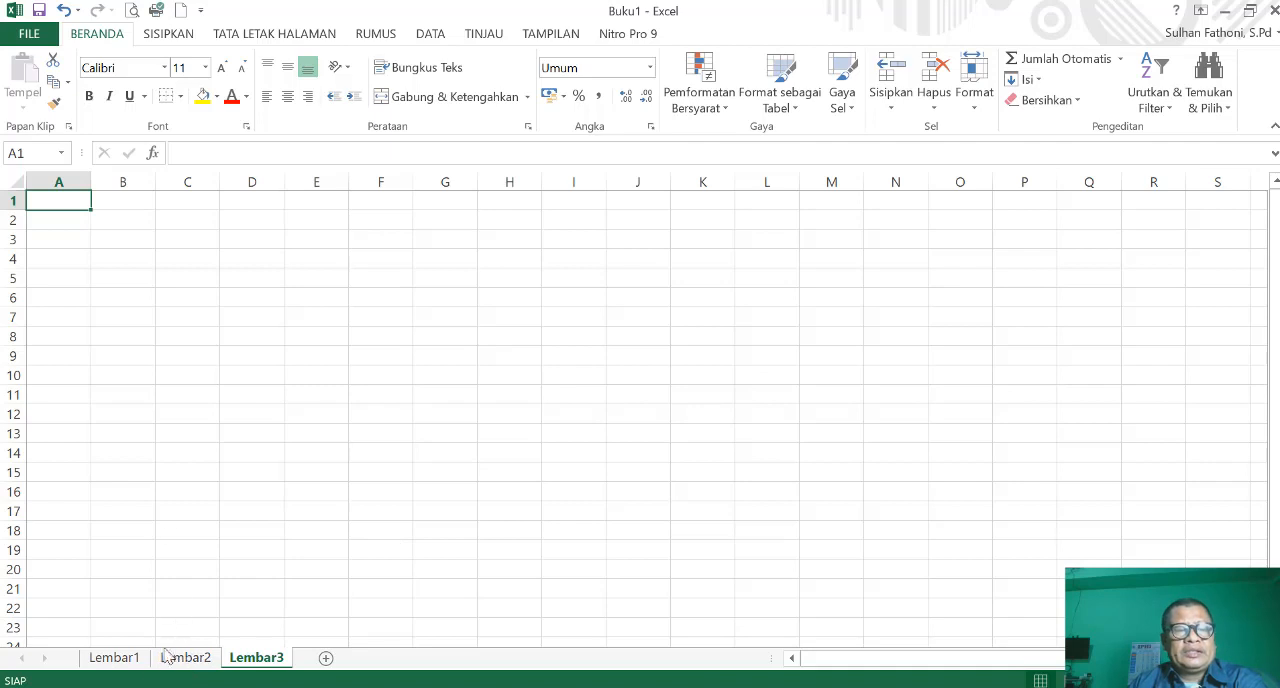
{"action": "left_click", "coordinate": [114, 658]}
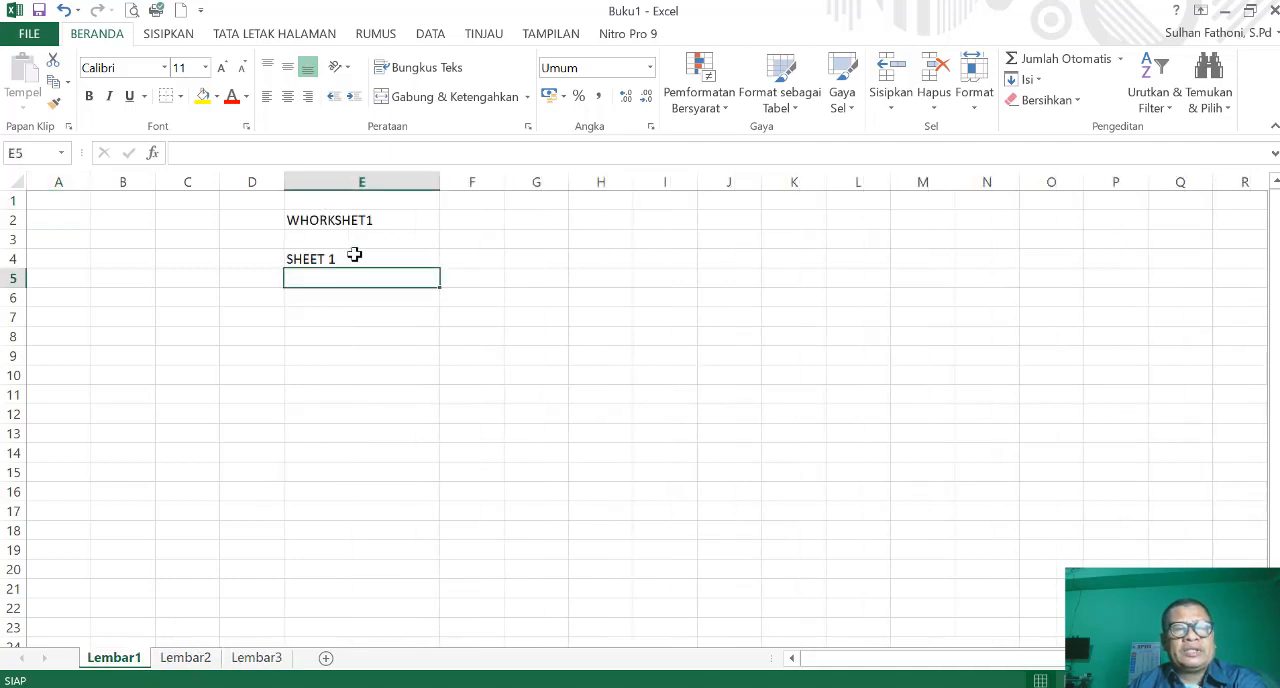
{"action": "left_click", "coordinate": [354, 256]}
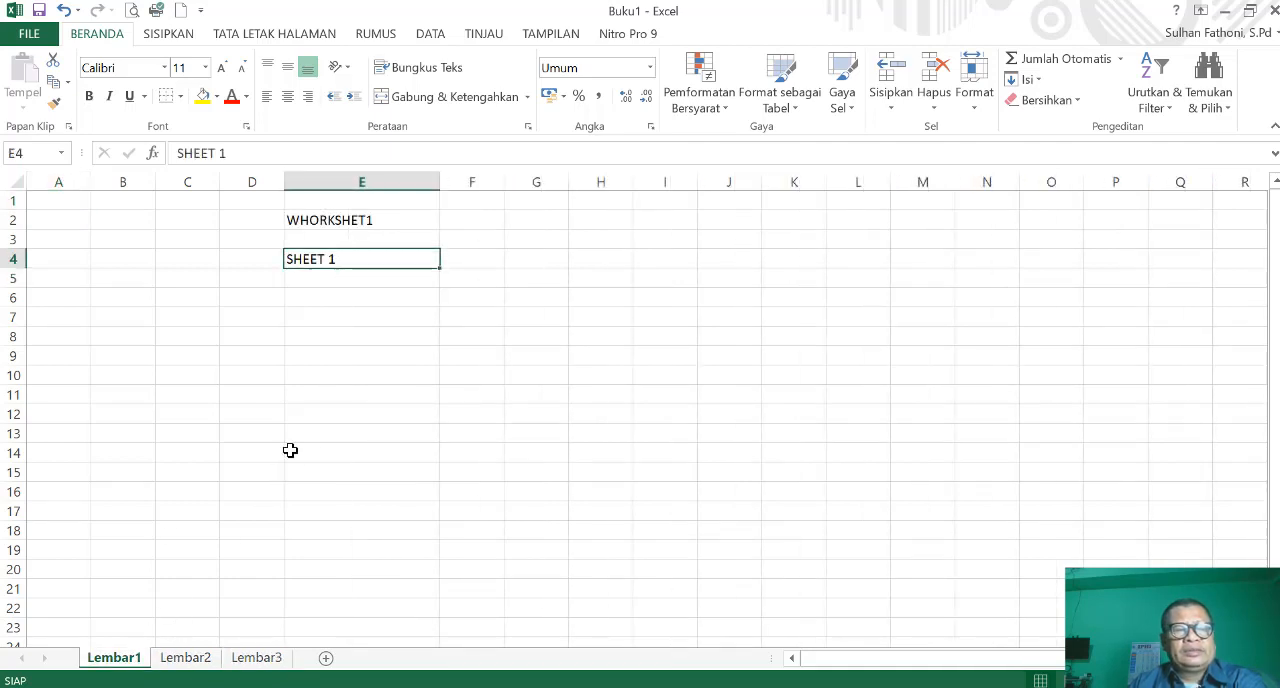
- Enter SHEET 2 in cell D4 of the Lembar2 sheet
{"action": "left_click", "coordinate": [197, 664]}
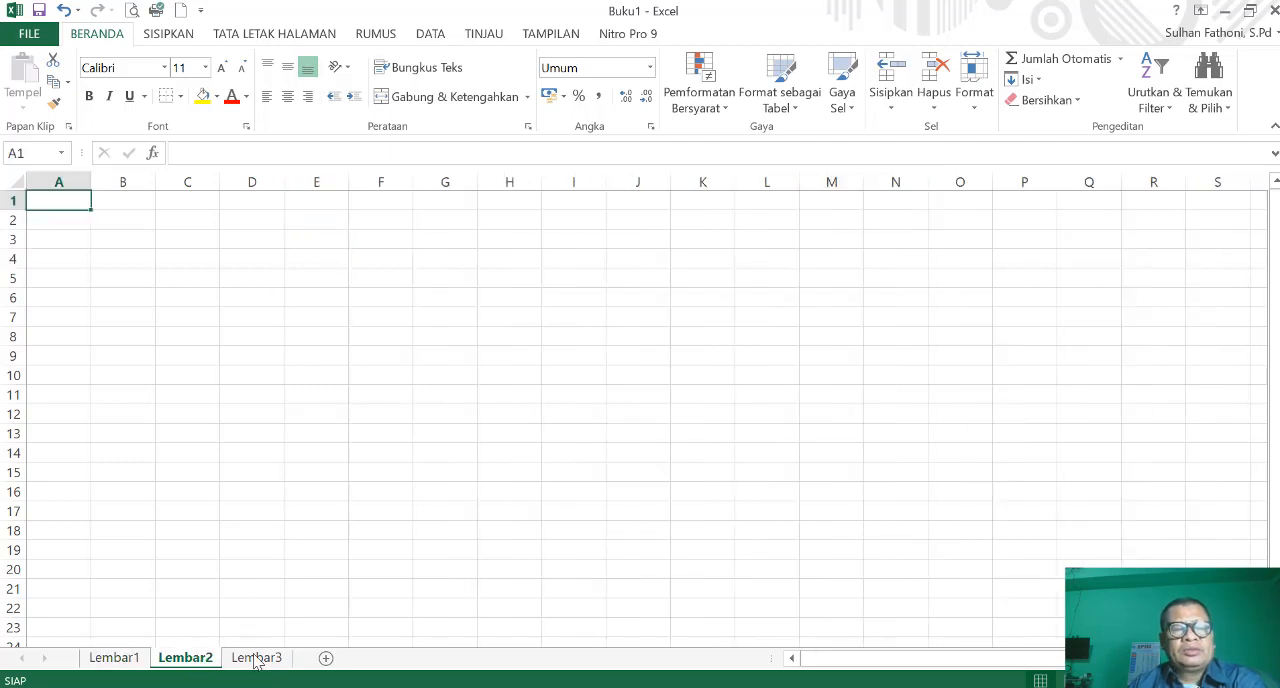
{"action": "left_click", "coordinate": [266, 255]}
{"action": "type", "text": "SHE"}
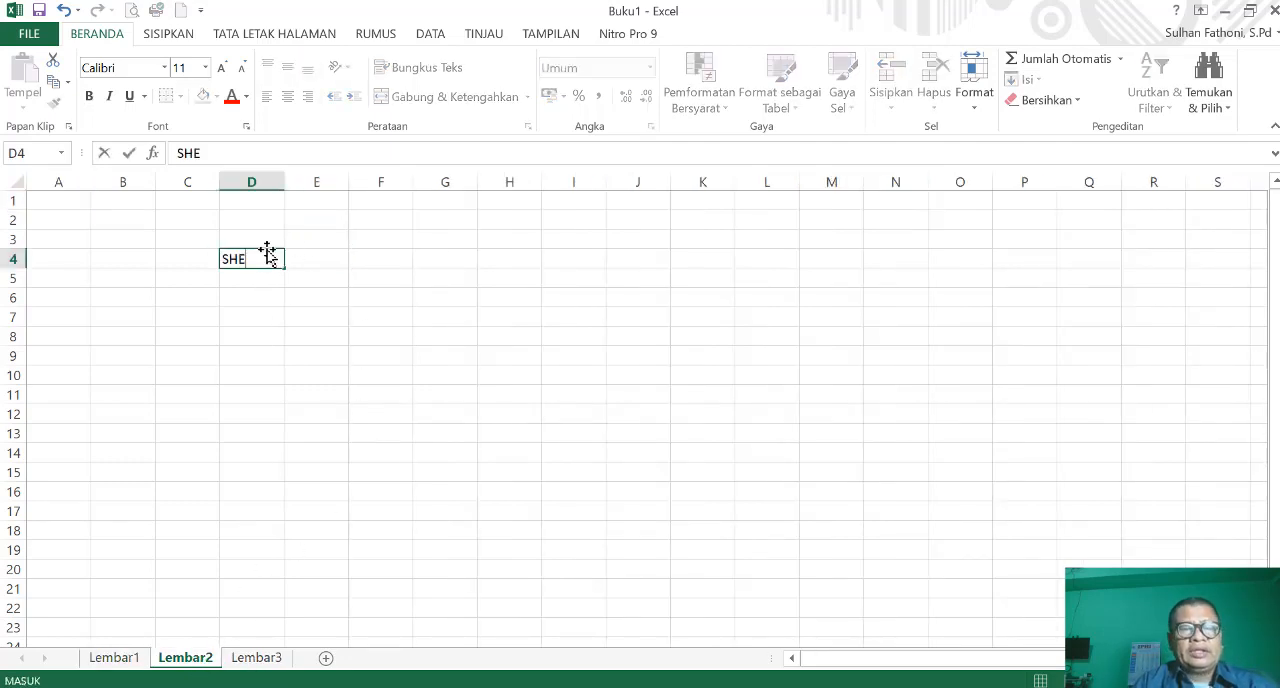
{"action": "type", "text": "ET 2"}
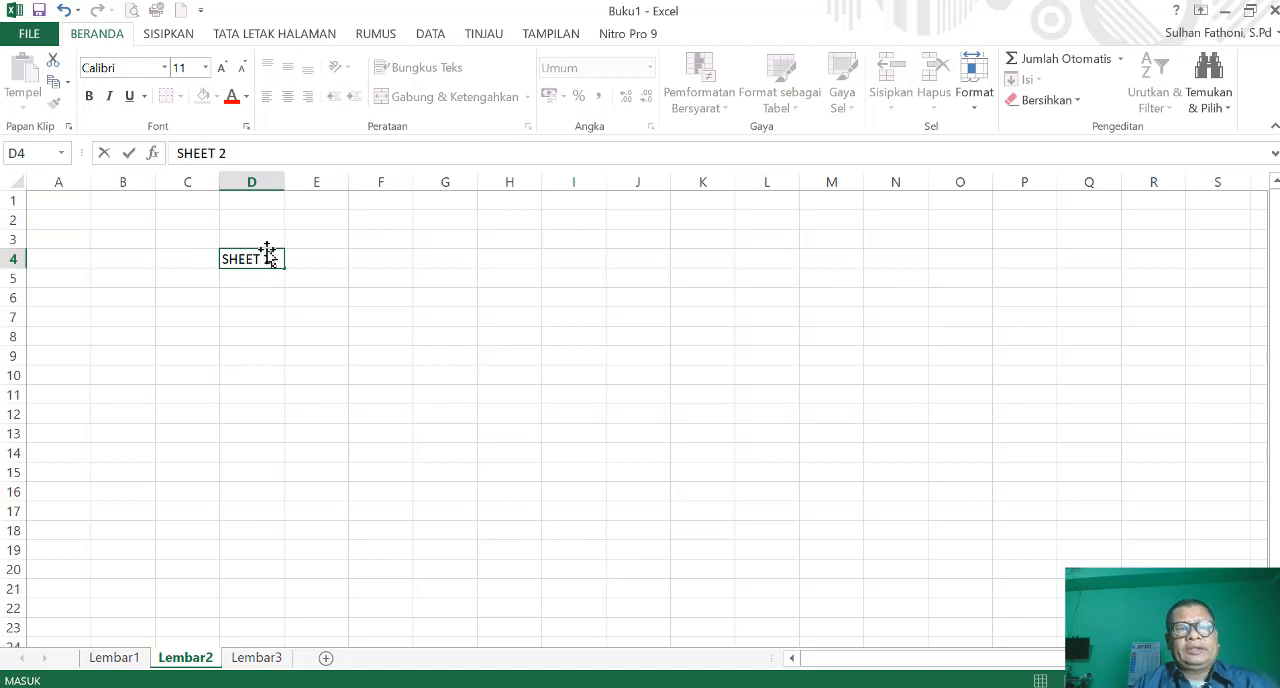
{"action": "key", "text": "Return"}
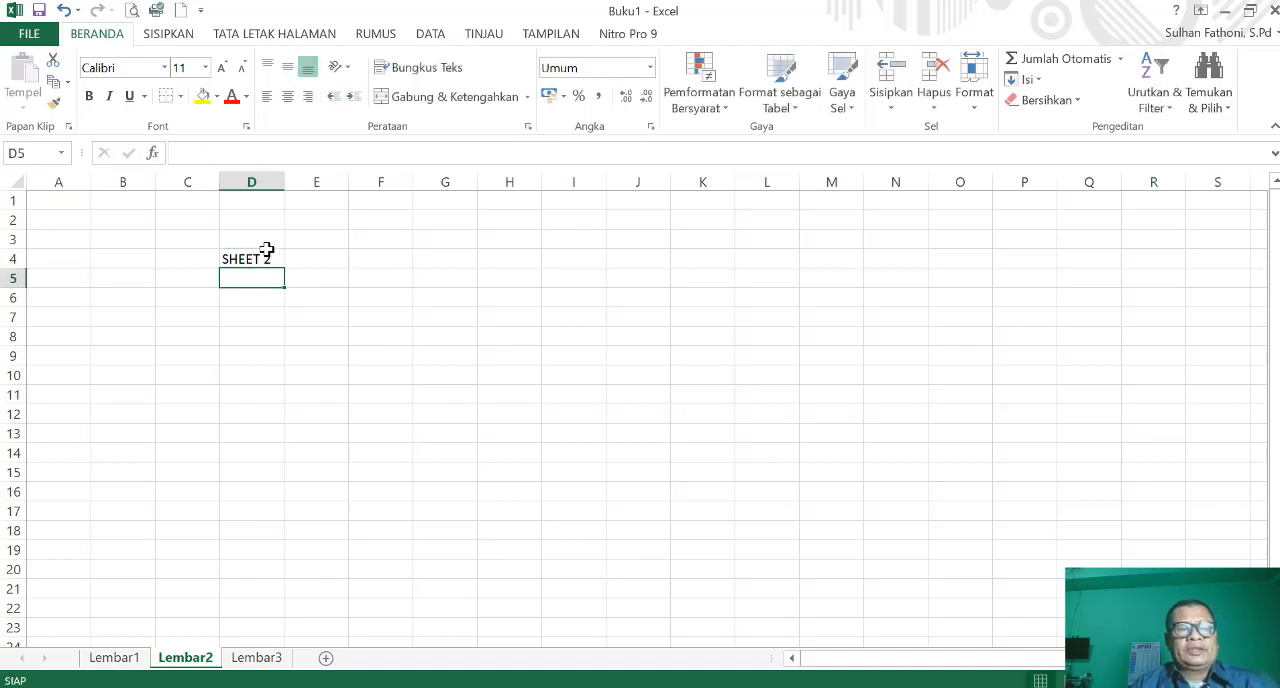
- Enter SHEET 3 in cell E5 of the Lembar3 sheet
{"action": "left_click", "coordinate": [254, 662]}
{"action": "left_click", "coordinate": [314, 271]}
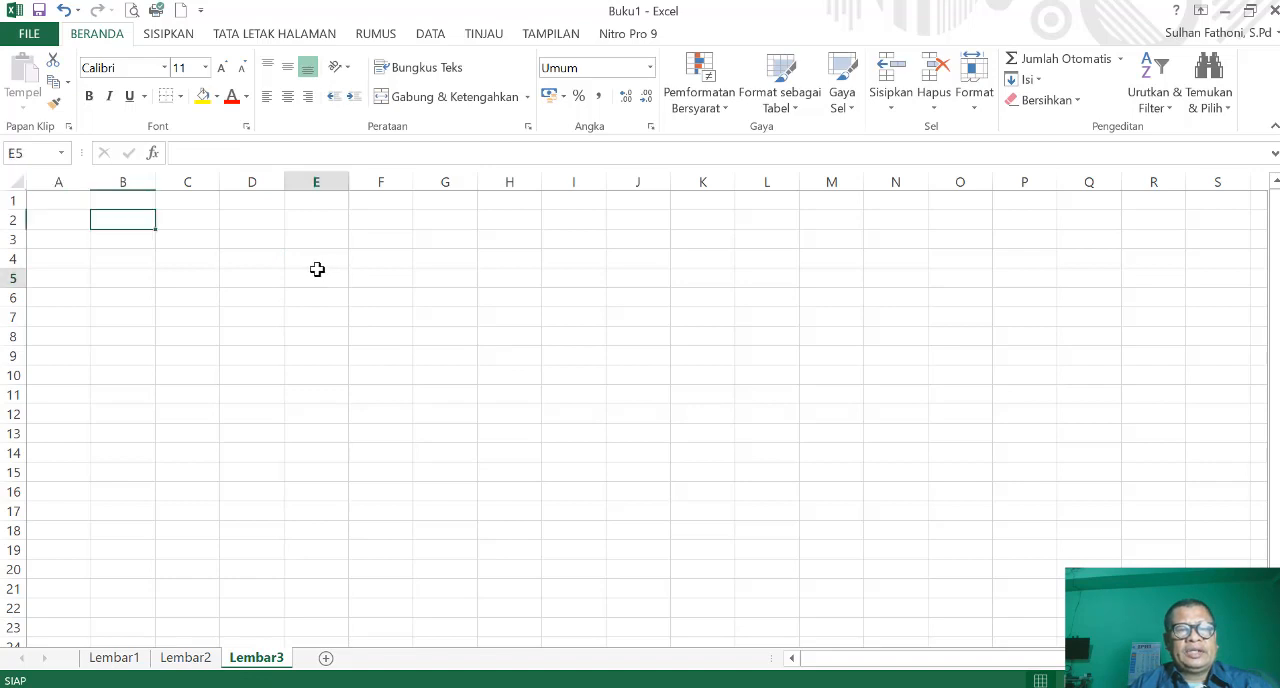
{"action": "type", "text": "SHEET"}
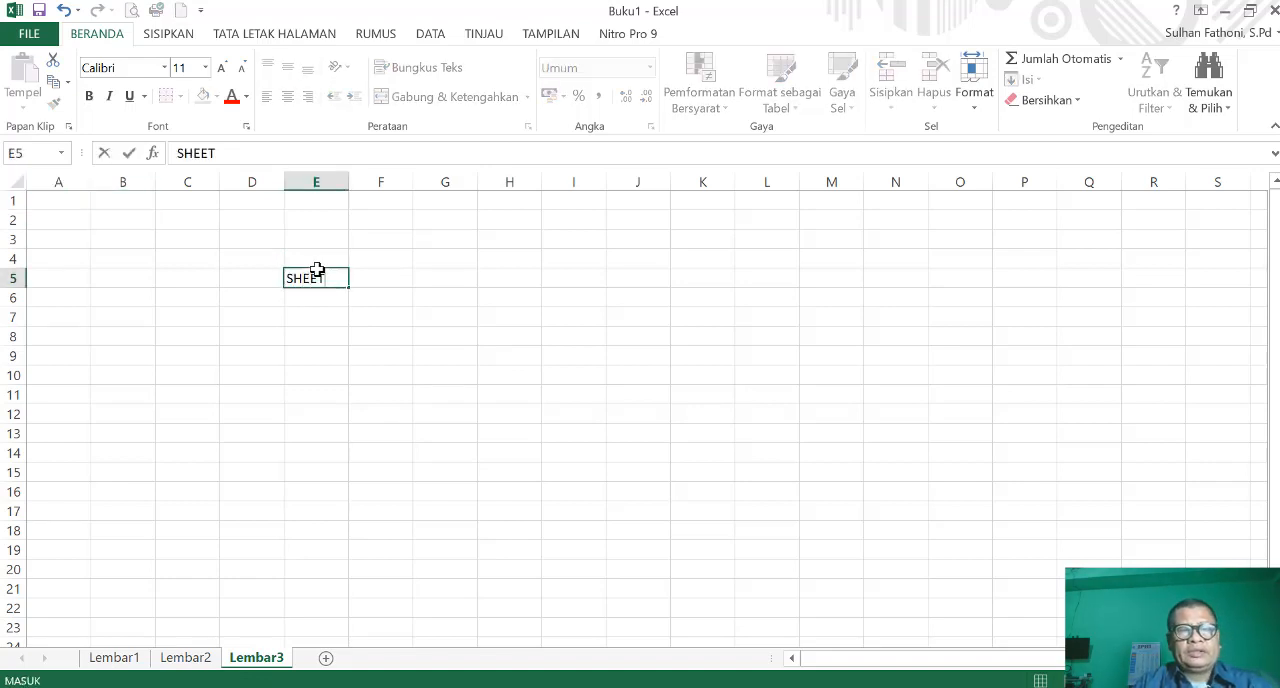
{"action": "type", "text": " 3"}
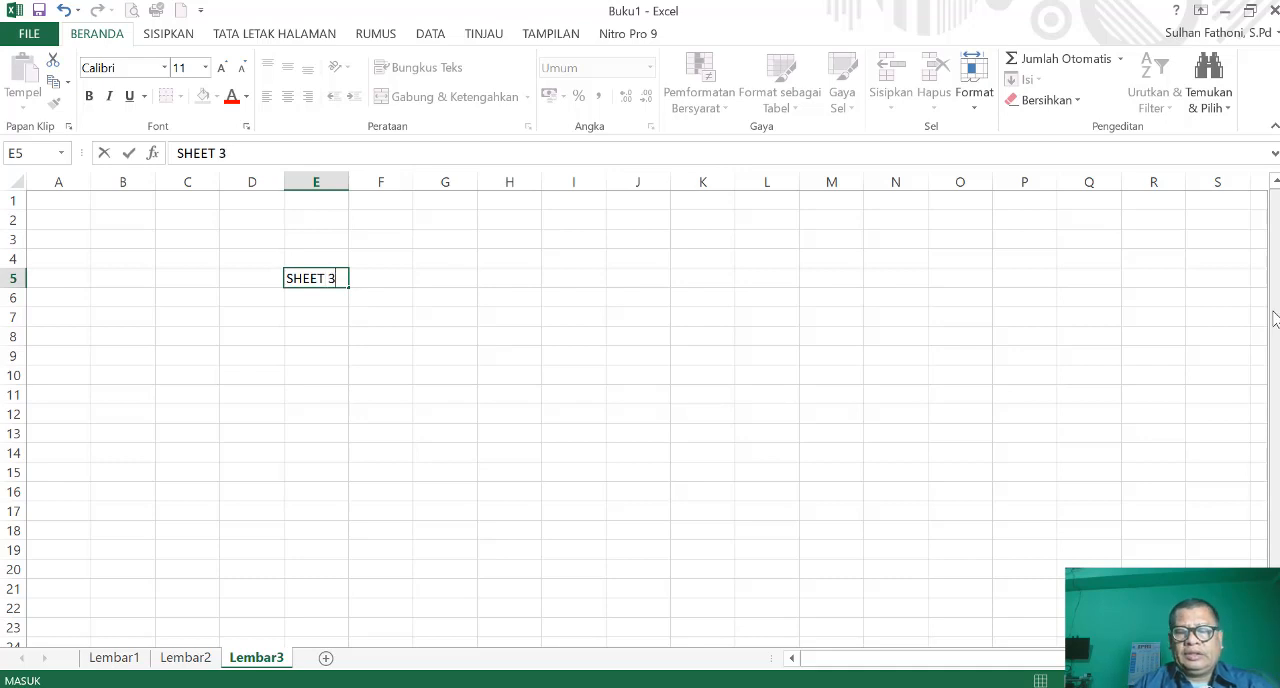
{"action": "key", "text": "Return"}
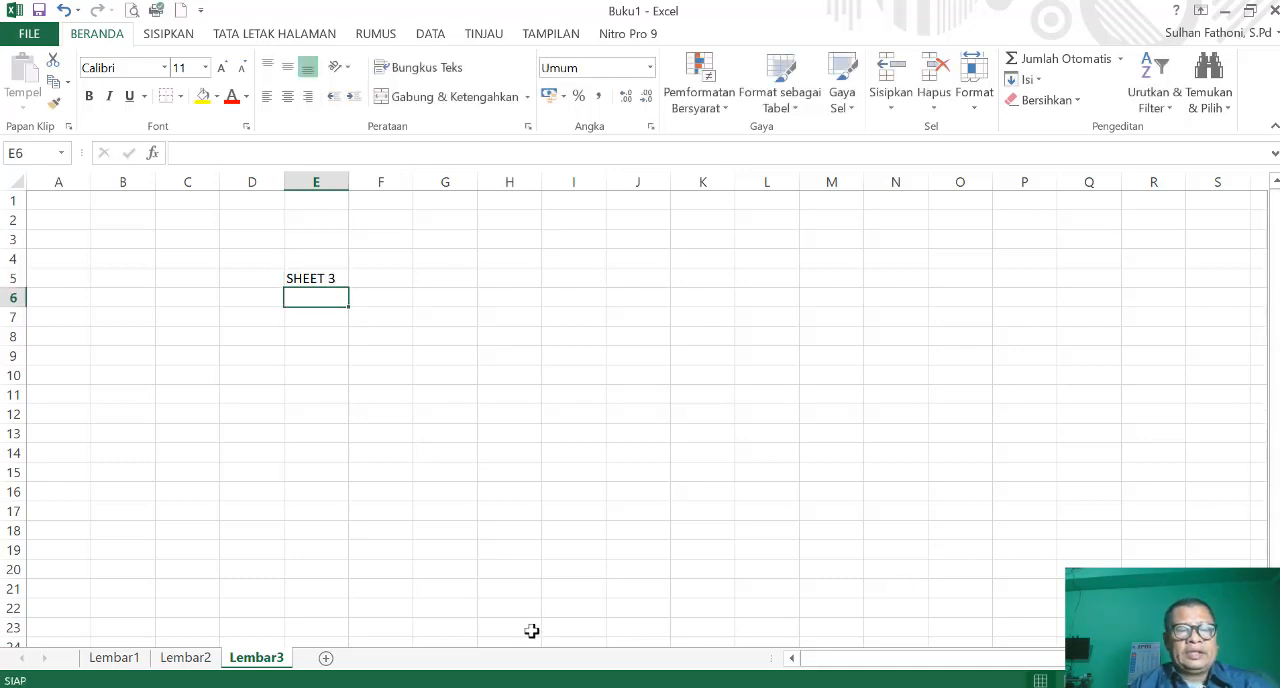
- Go back through the three existing sheets and add a fourth worksheet after Lembar3
{"action": "left_click", "coordinate": [190, 662]}
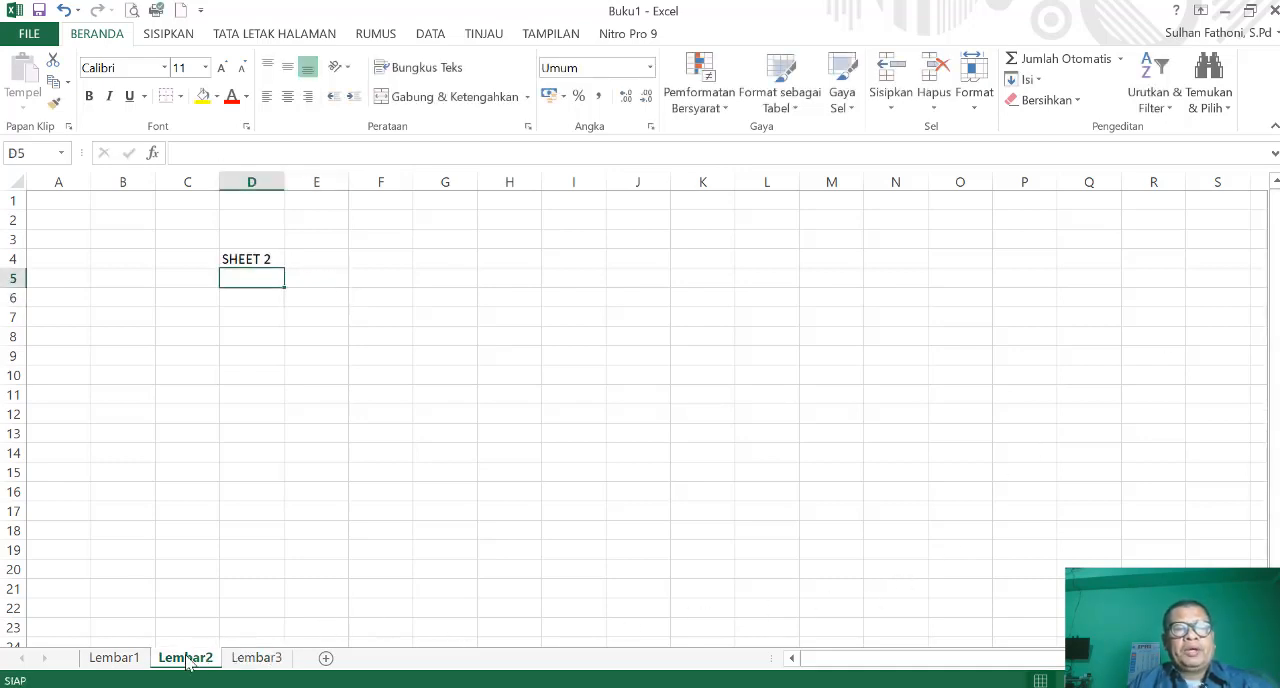
{"action": "left_click", "coordinate": [116, 662]}
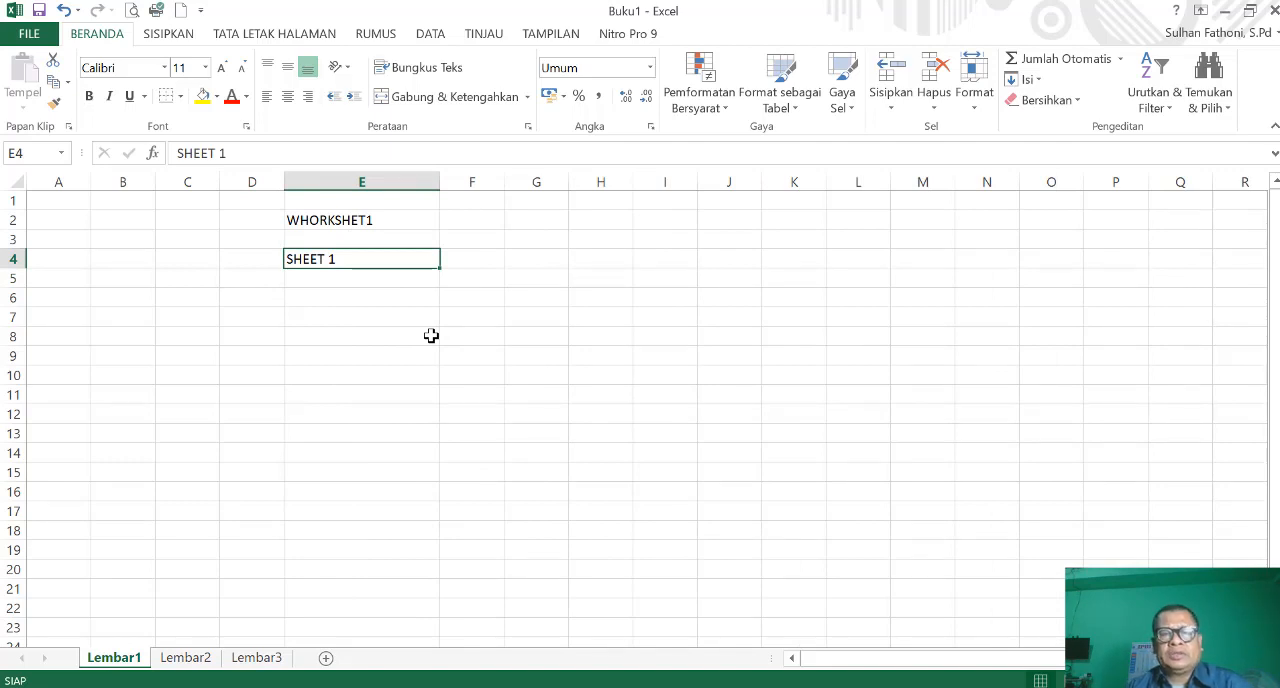
{"action": "left_click", "coordinate": [186, 660]}
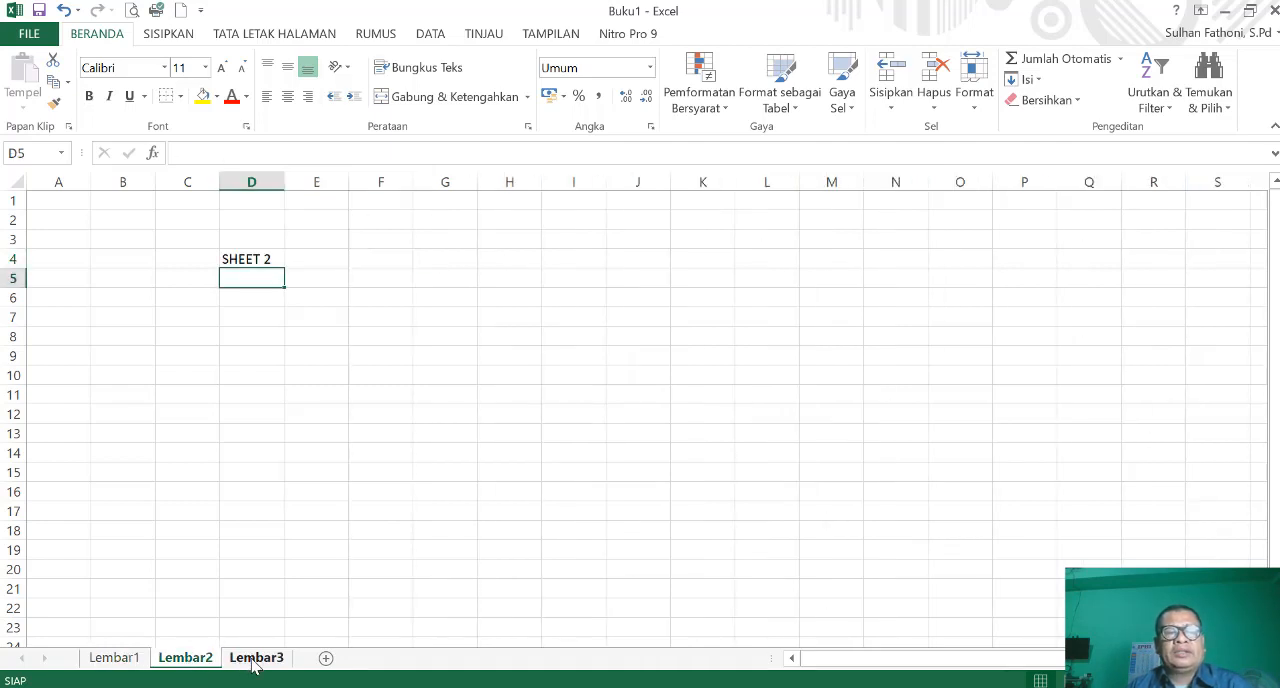
{"action": "left_click", "coordinate": [254, 660]}
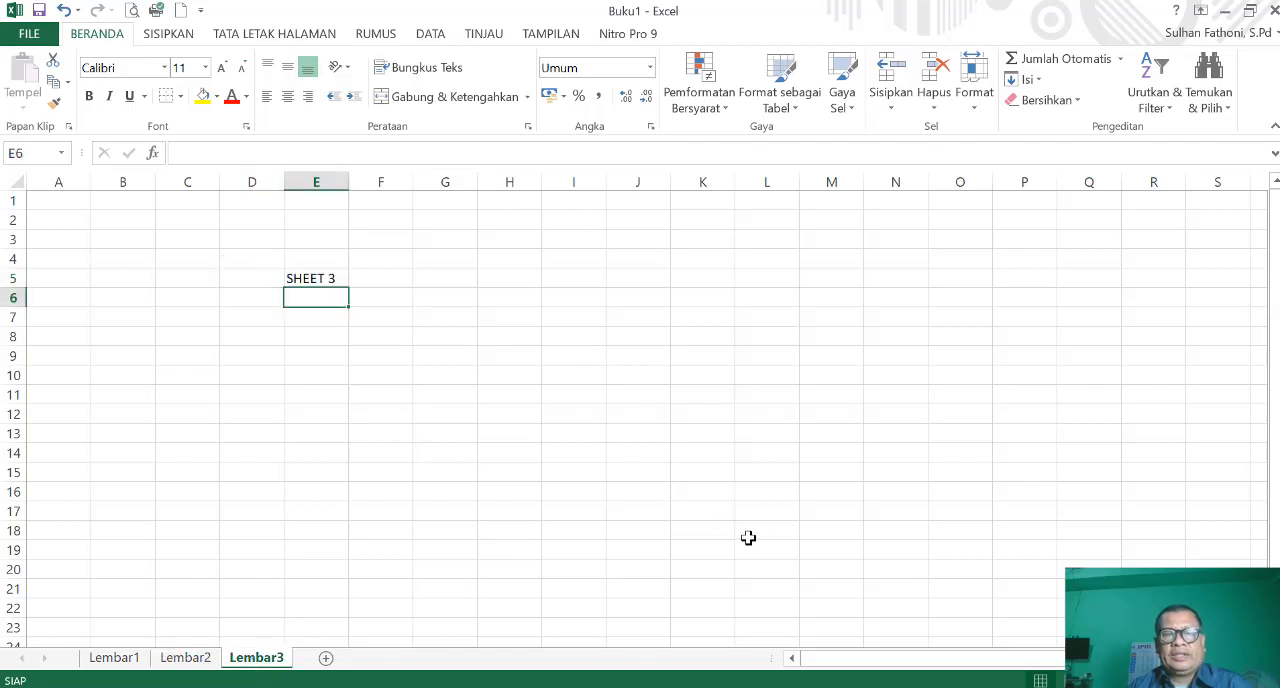
{"action": "left_click", "coordinate": [326, 659]}
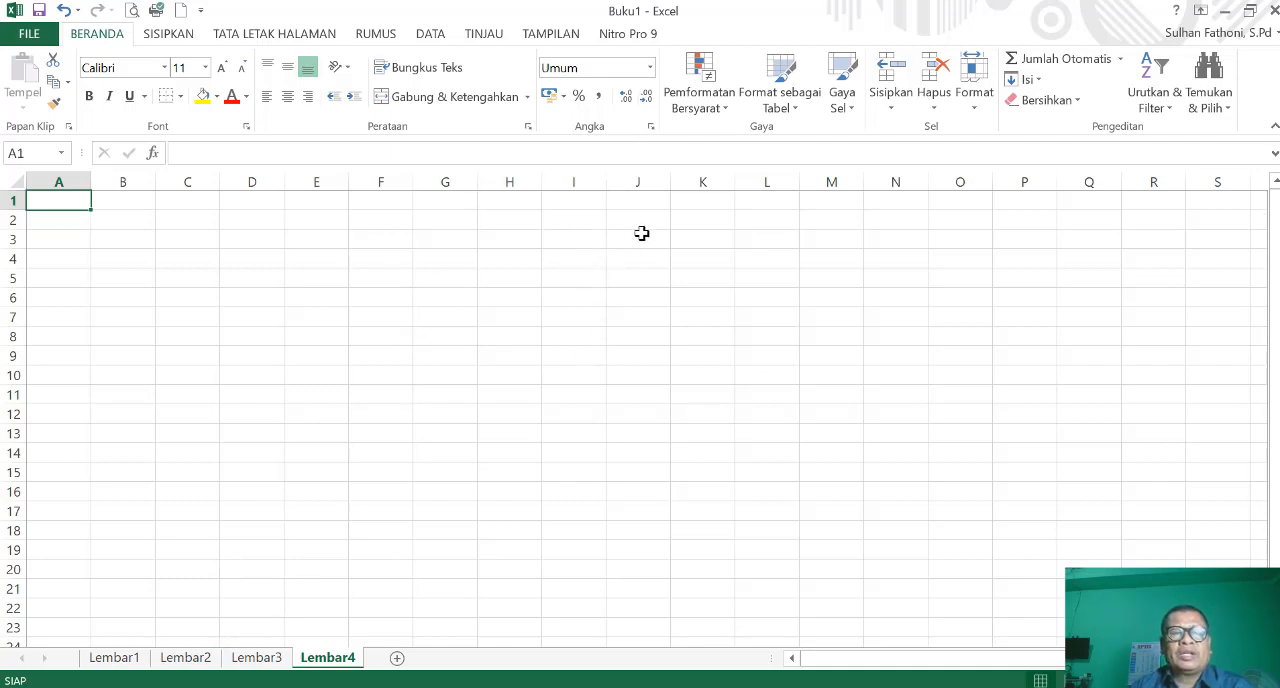
- Look through the sheets Lembar1 to Lembar4 in order, twice, to compare their contents
{"action": "left_click", "coordinate": [120, 662]}
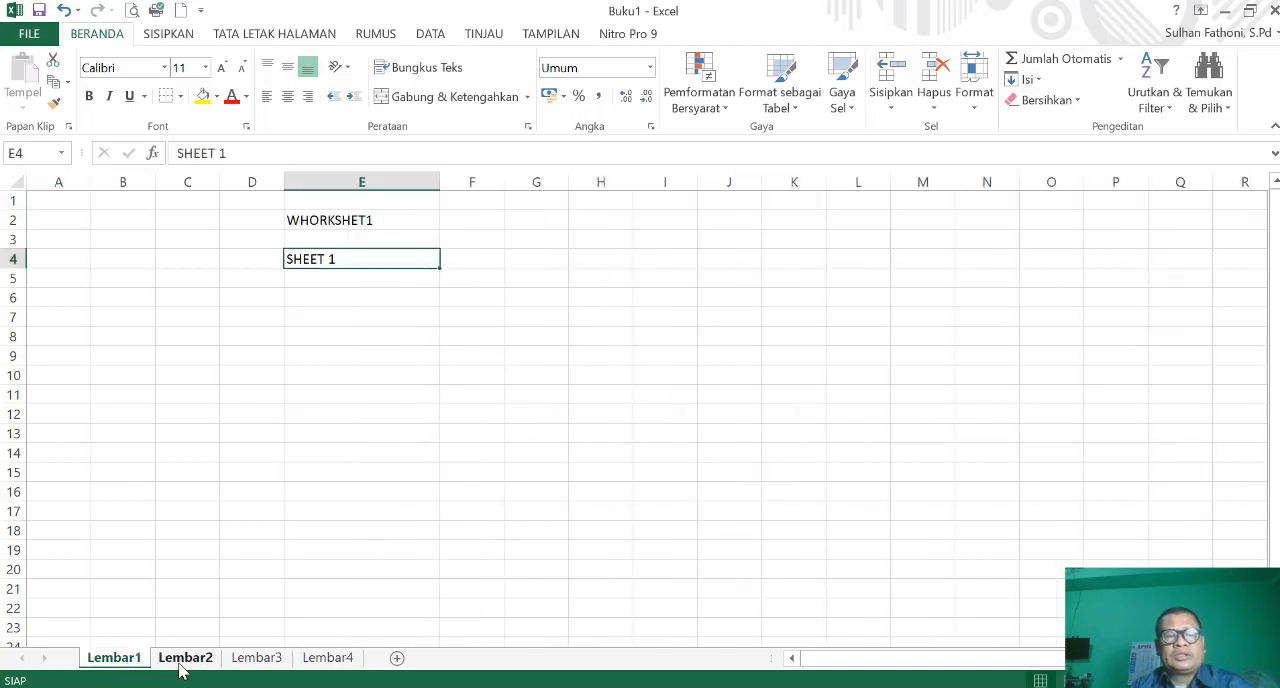
{"action": "left_click", "coordinate": [180, 660]}
{"action": "left_click", "coordinate": [262, 660]}
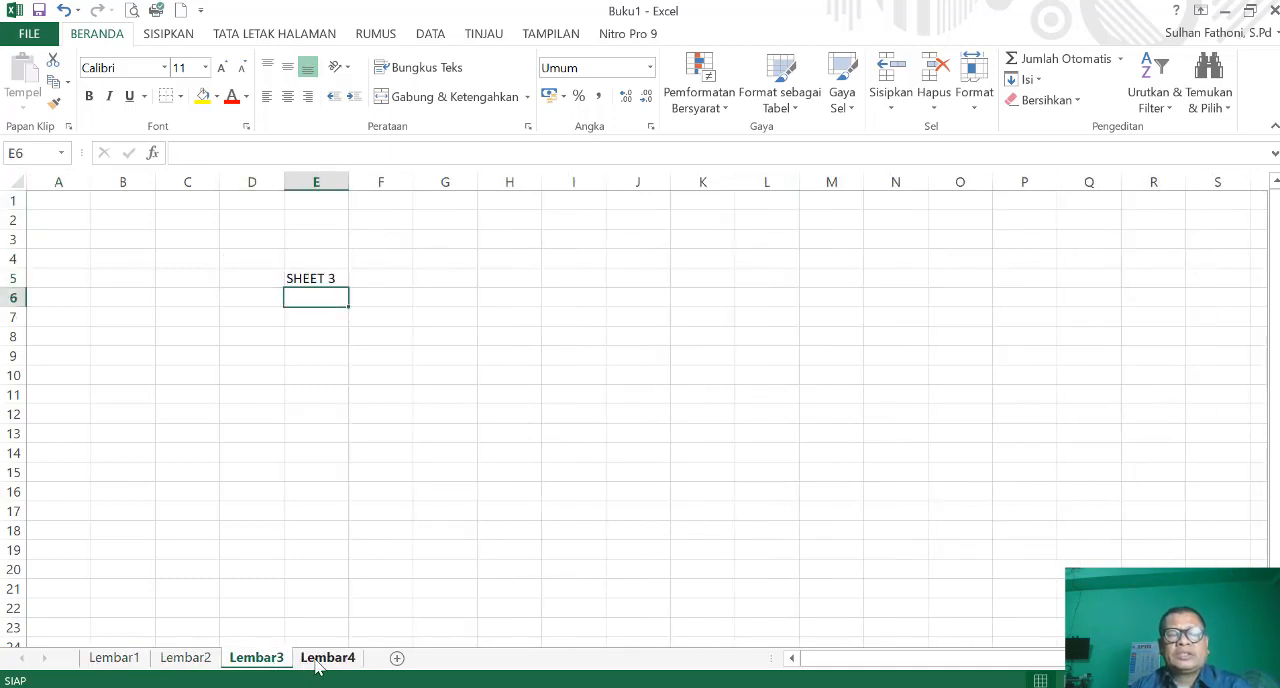
{"action": "left_click", "coordinate": [318, 666]}
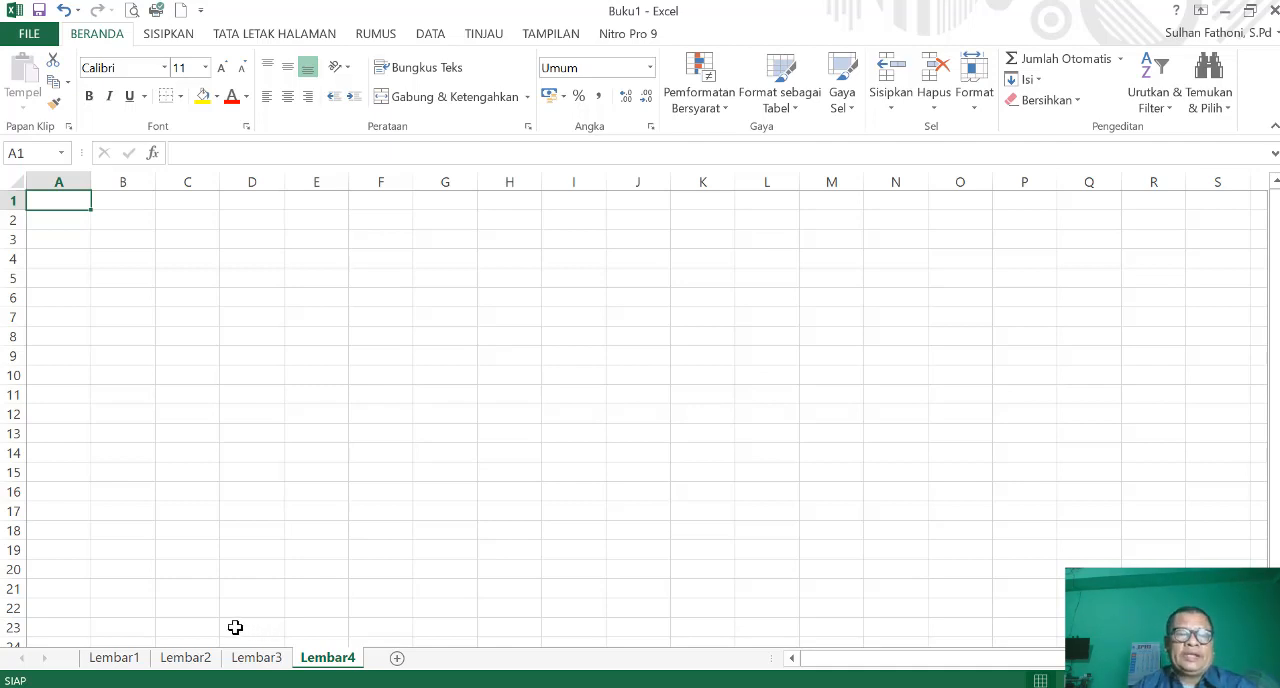
{"action": "left_click", "coordinate": [110, 660]}
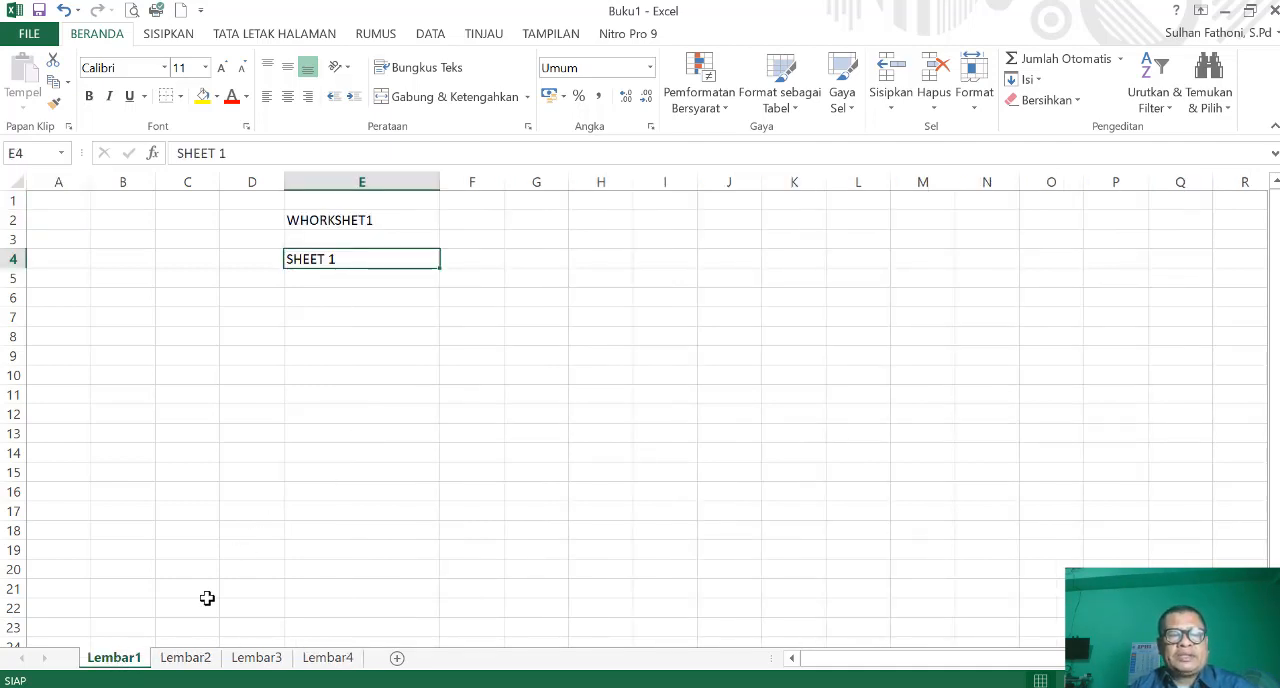
{"action": "left_click", "coordinate": [200, 660]}
{"action": "left_click", "coordinate": [252, 660]}
{"action": "left_click", "coordinate": [306, 662]}
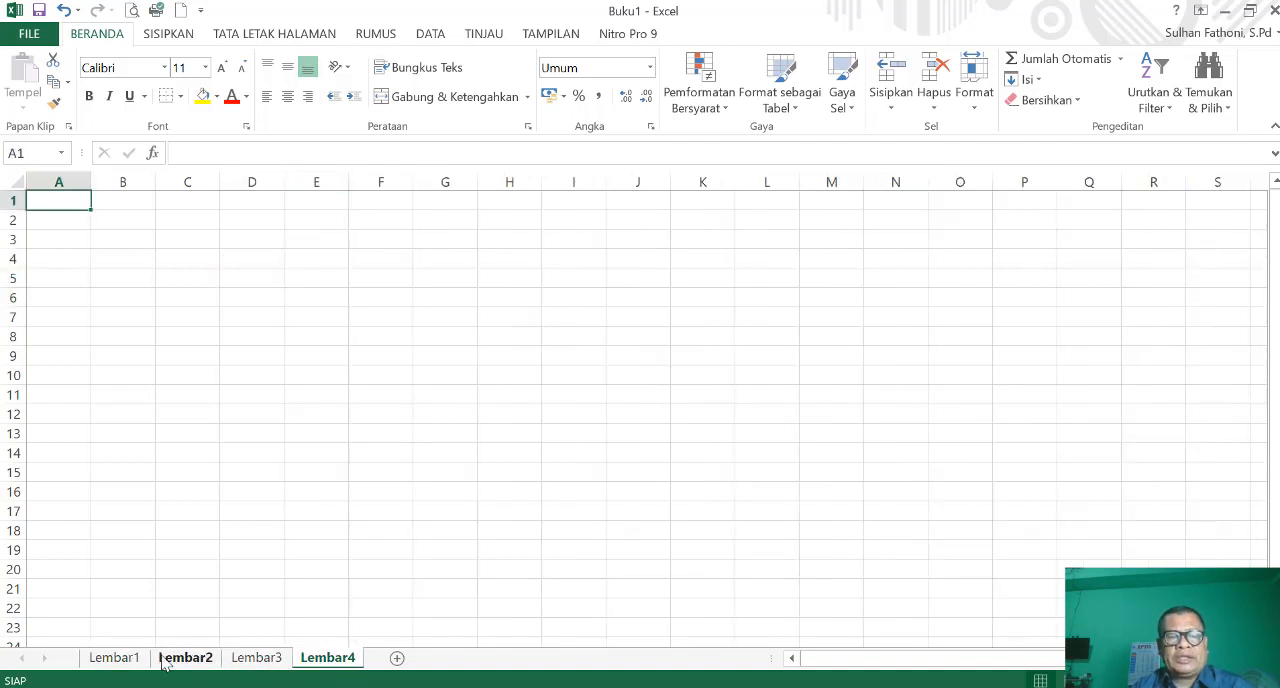
- Rename the Lembar1 worksheet as LATIHAN 1
{"action": "left_click", "coordinate": [126, 659]}
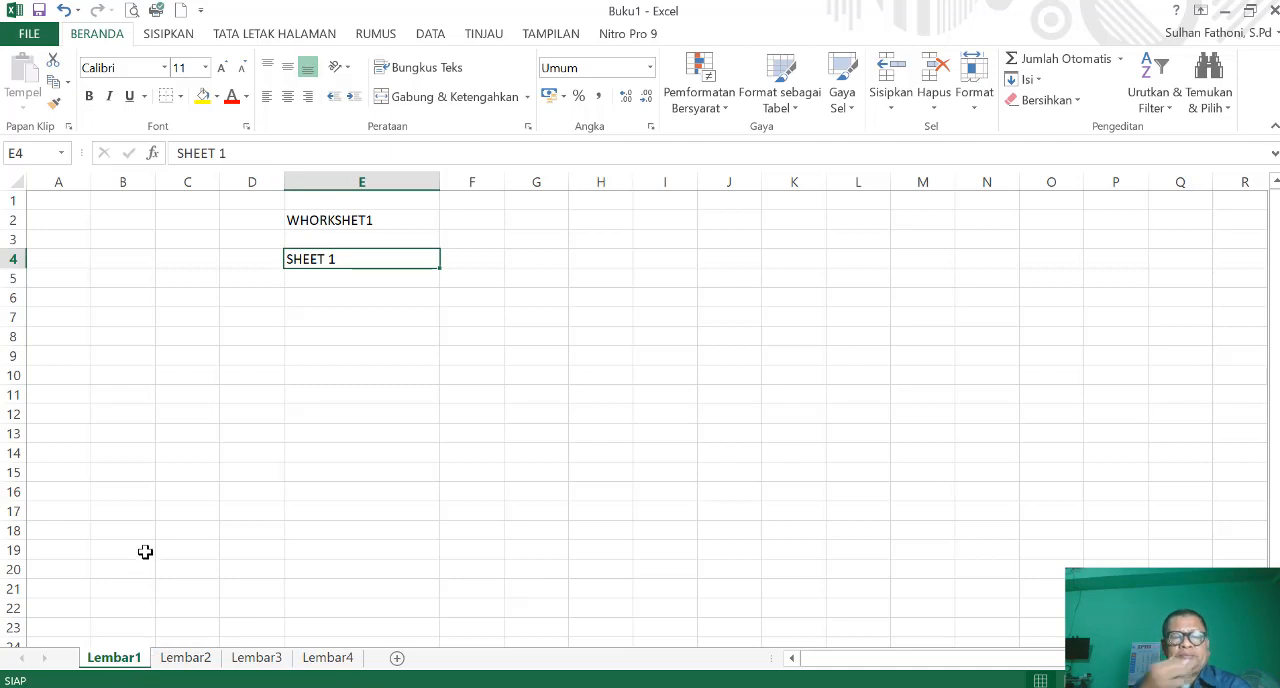
{"action": "right_click", "coordinate": [118, 665]}
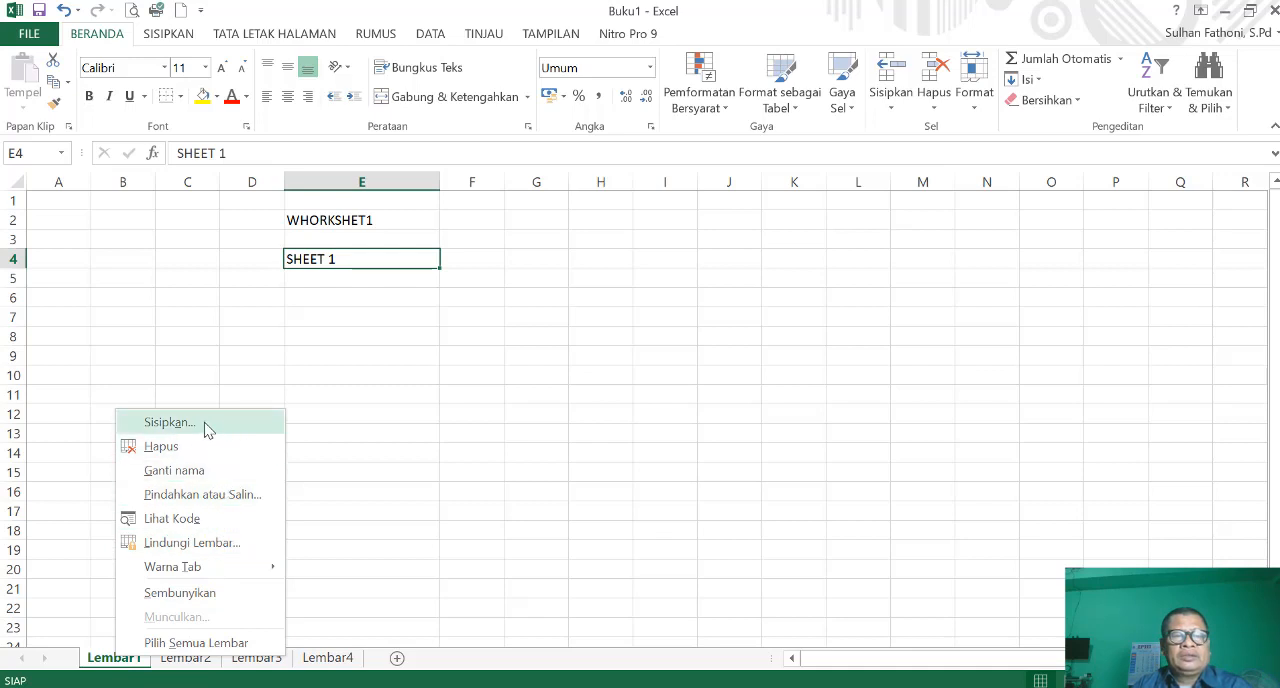
{"action": "left_click", "coordinate": [175, 470]}
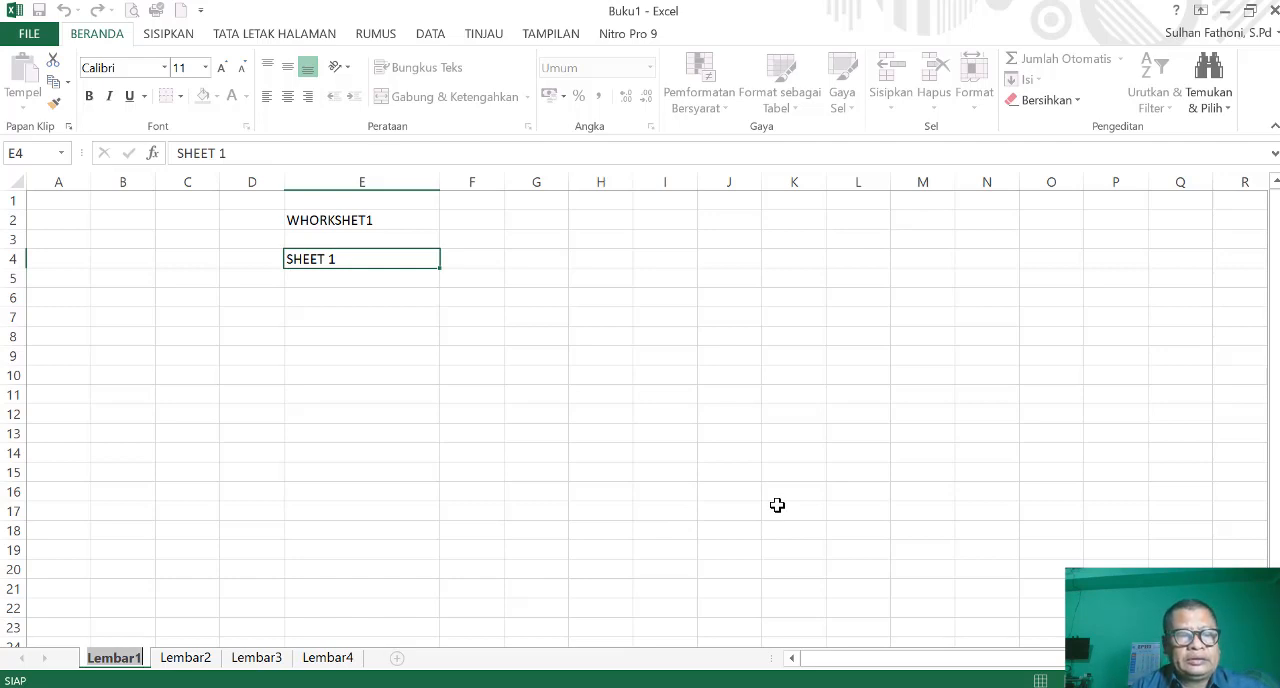
{"action": "type", "text": "+"}
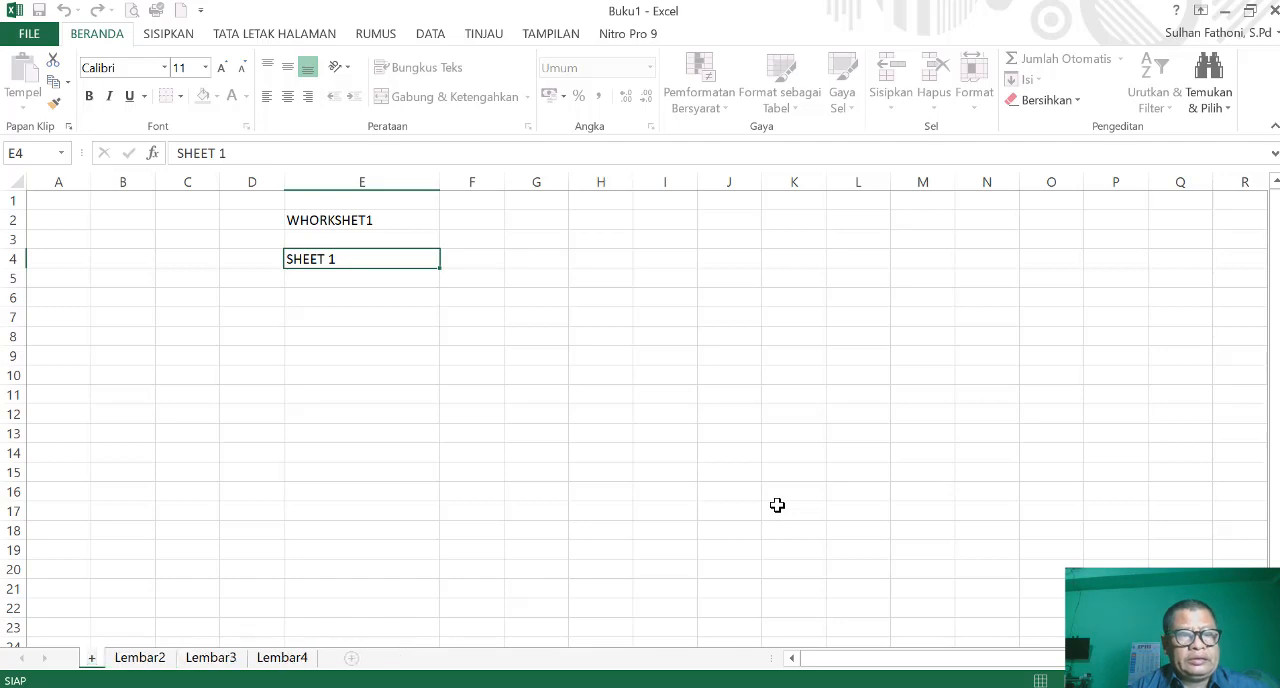
{"action": "key", "text": "BackSpace"}
{"action": "key", "text": "Return"}
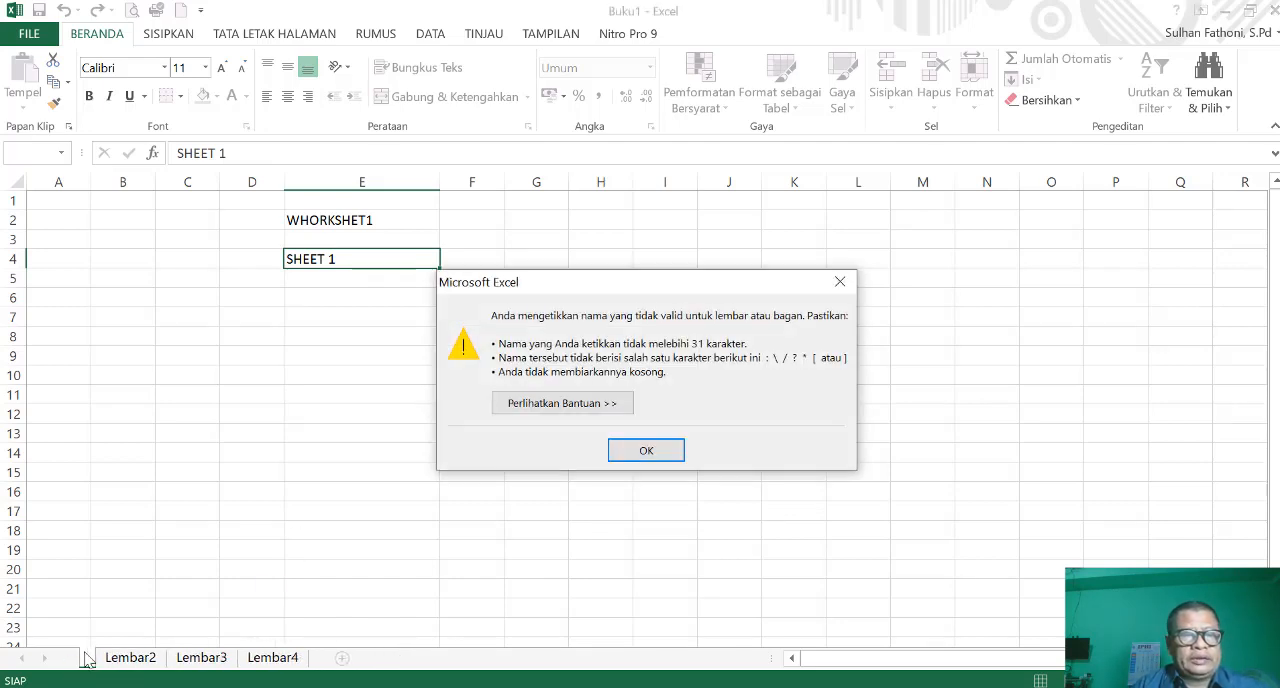
{"action": "left_click", "coordinate": [641, 451]}
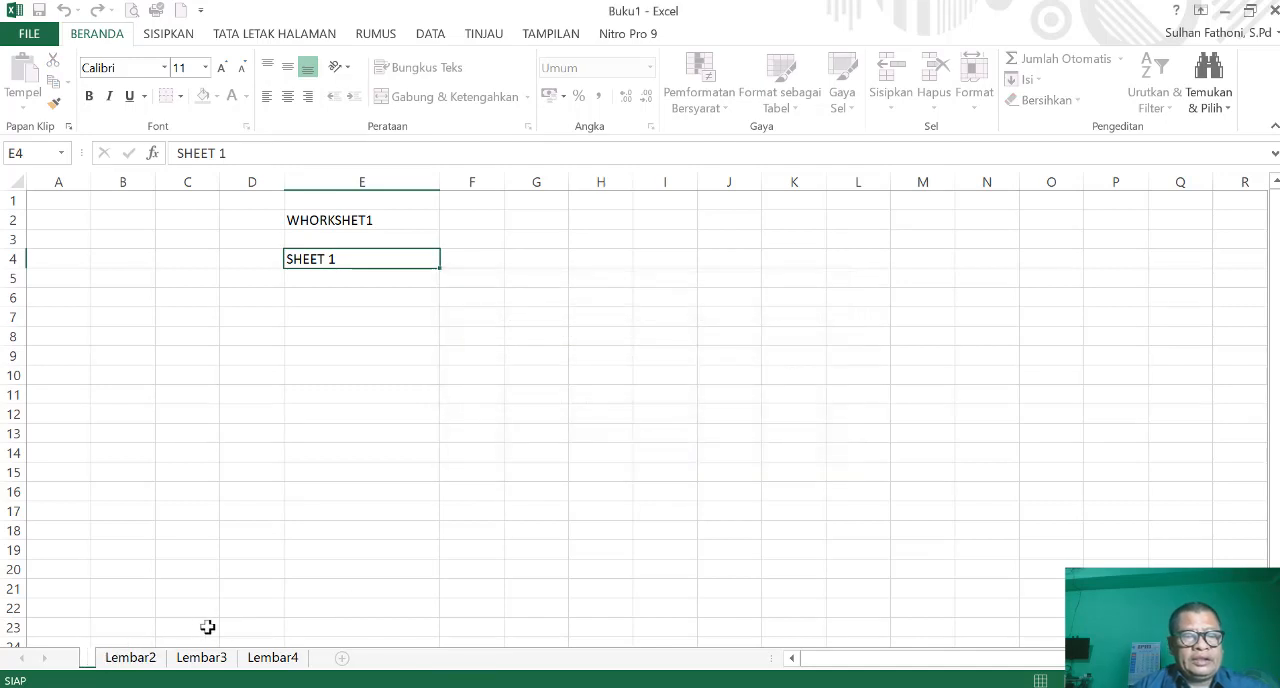
{"action": "type", "text": "LATIHAN"}
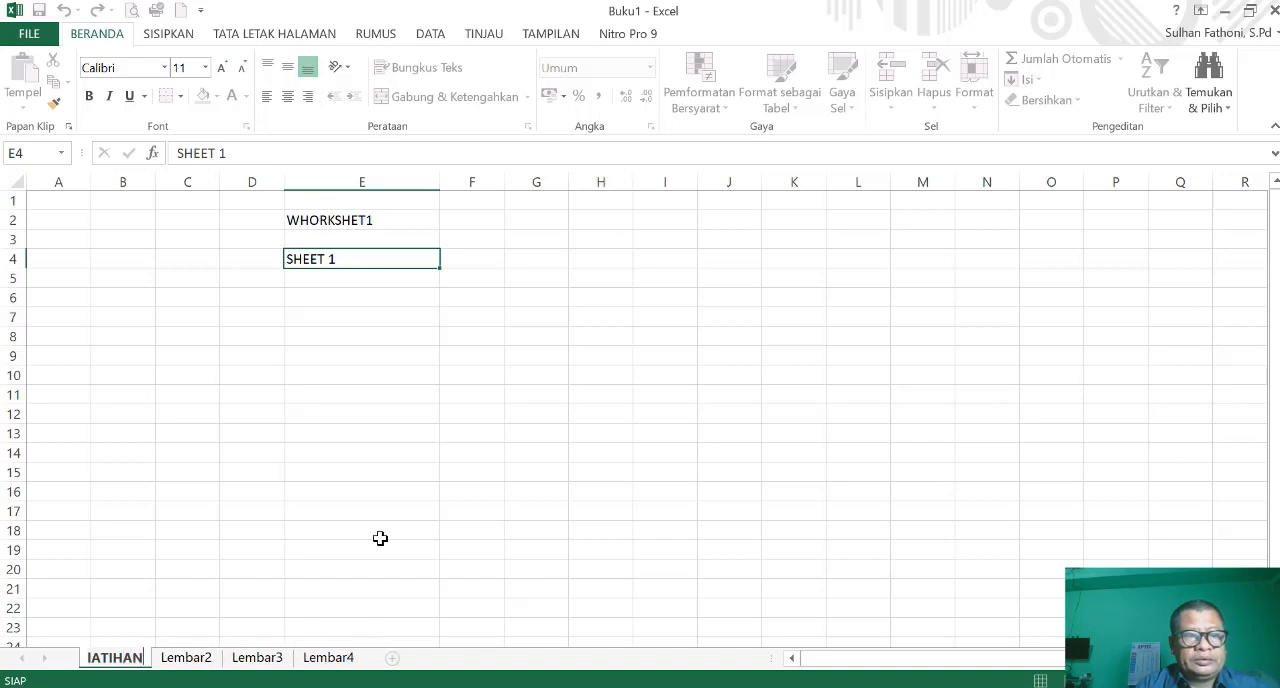
{"action": "key", "text": "BackSpace"}
{"action": "key", "text": "BackSpace"}
{"action": "key", "text": "BackSpace"}
{"action": "key", "text": "BackSpace"}
{"action": "key", "text": "BackSpace"}
{"action": "key", "text": "BackSpace"}
{"action": "key", "text": "BackSpace"}
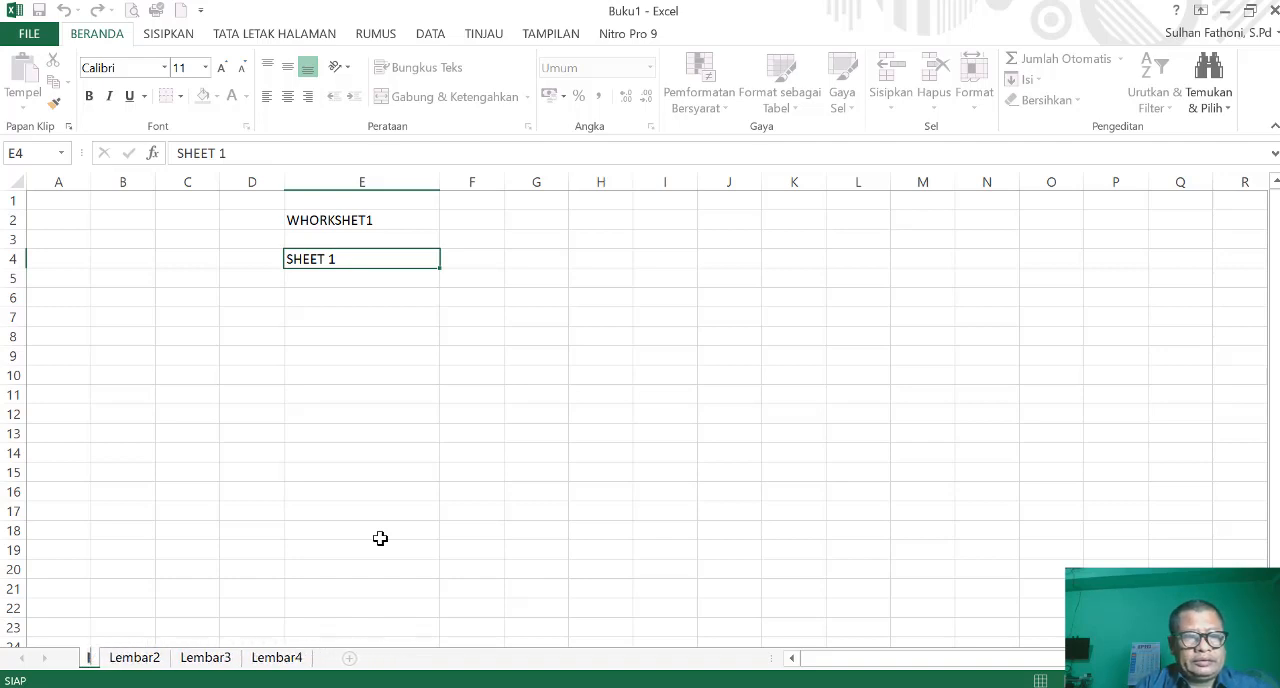
{"action": "type", "text": "LATIH"}
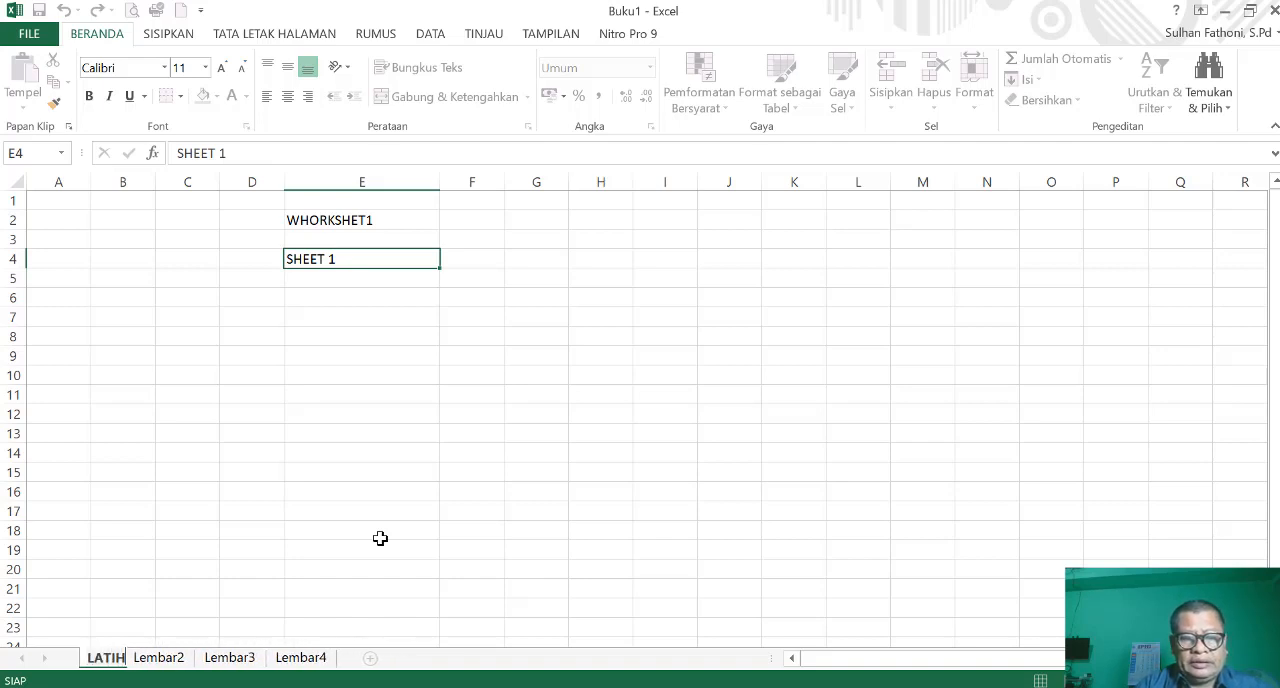
{"action": "type", "text": "AN 1"}
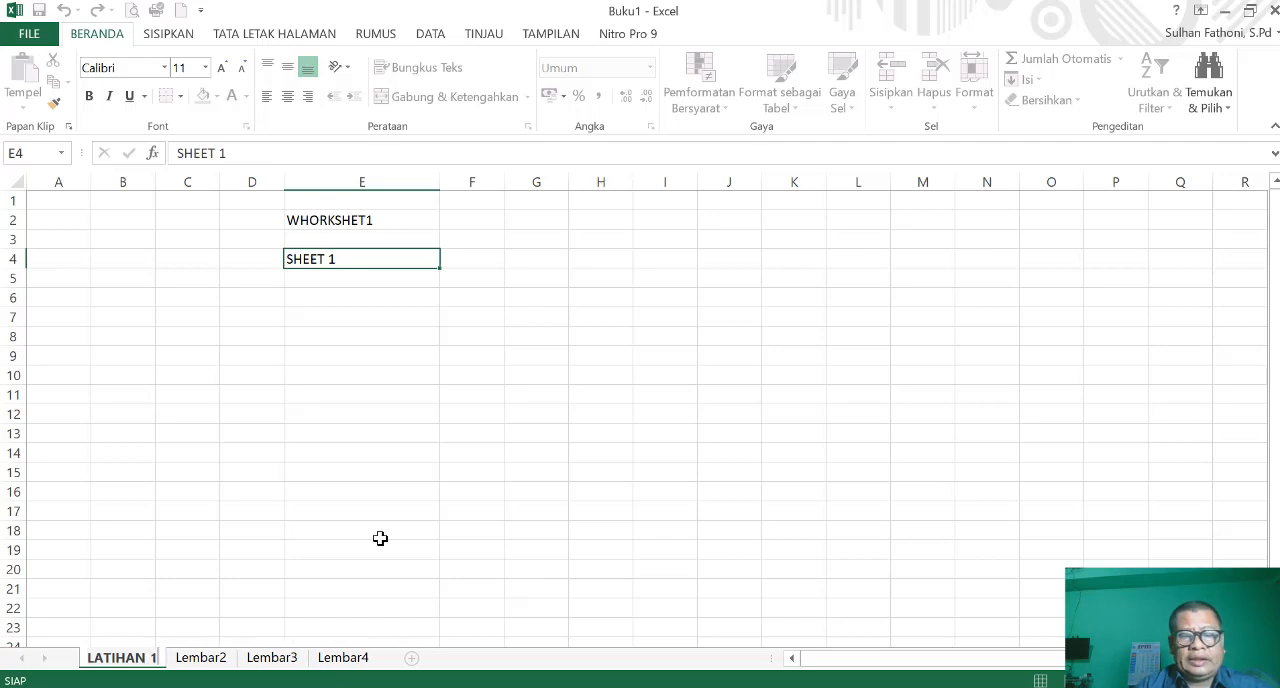
{"action": "key", "text": "Return"}
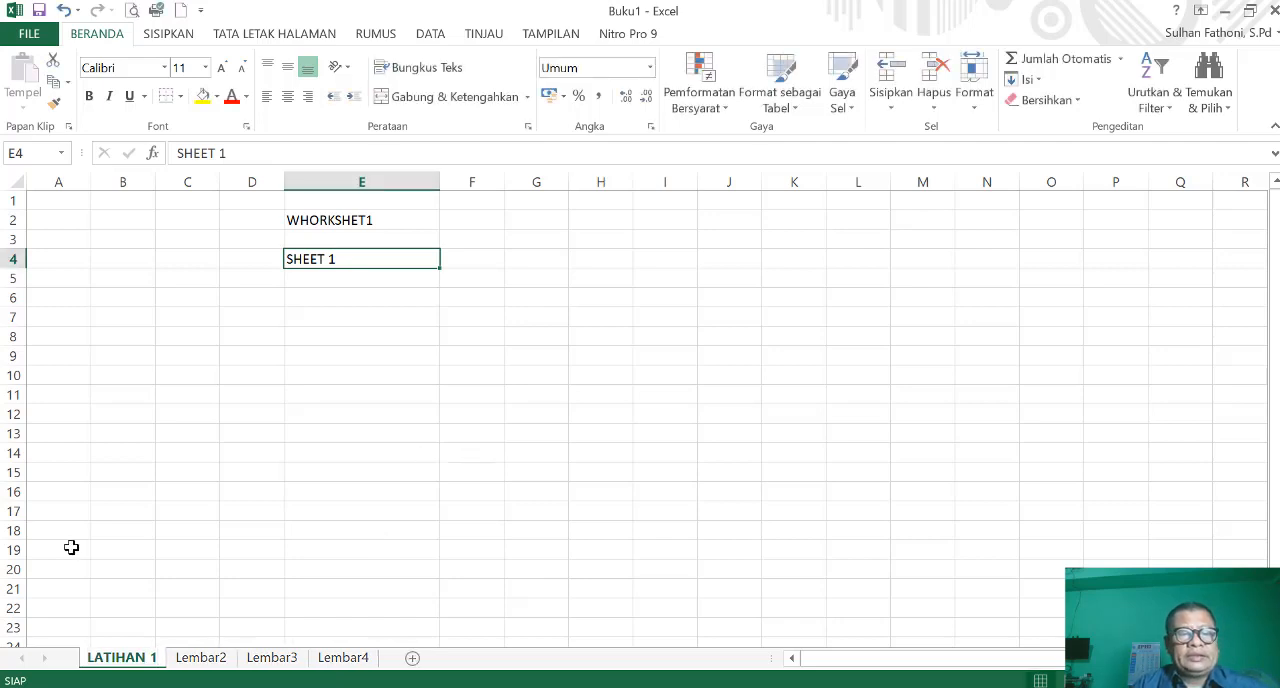
{"action": "left_click", "coordinate": [193, 660]}
{"action": "left_click", "coordinate": [125, 660]}
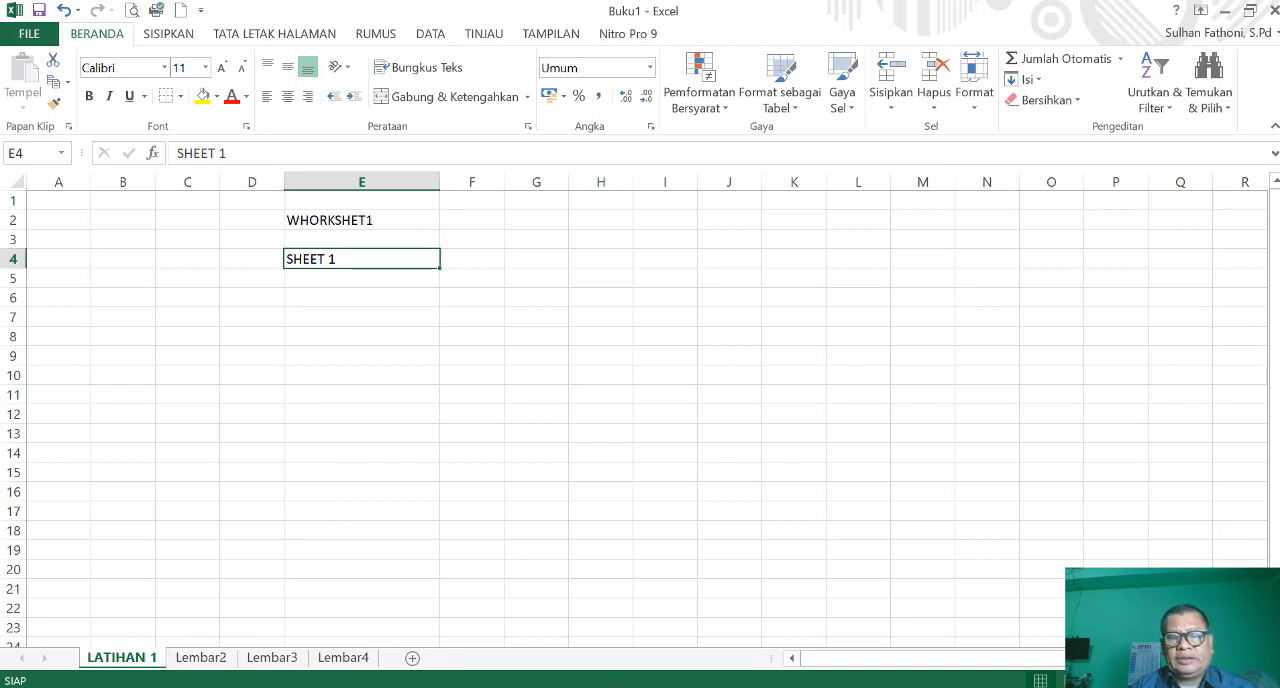
{"action": "key", "text": "super+plus"}
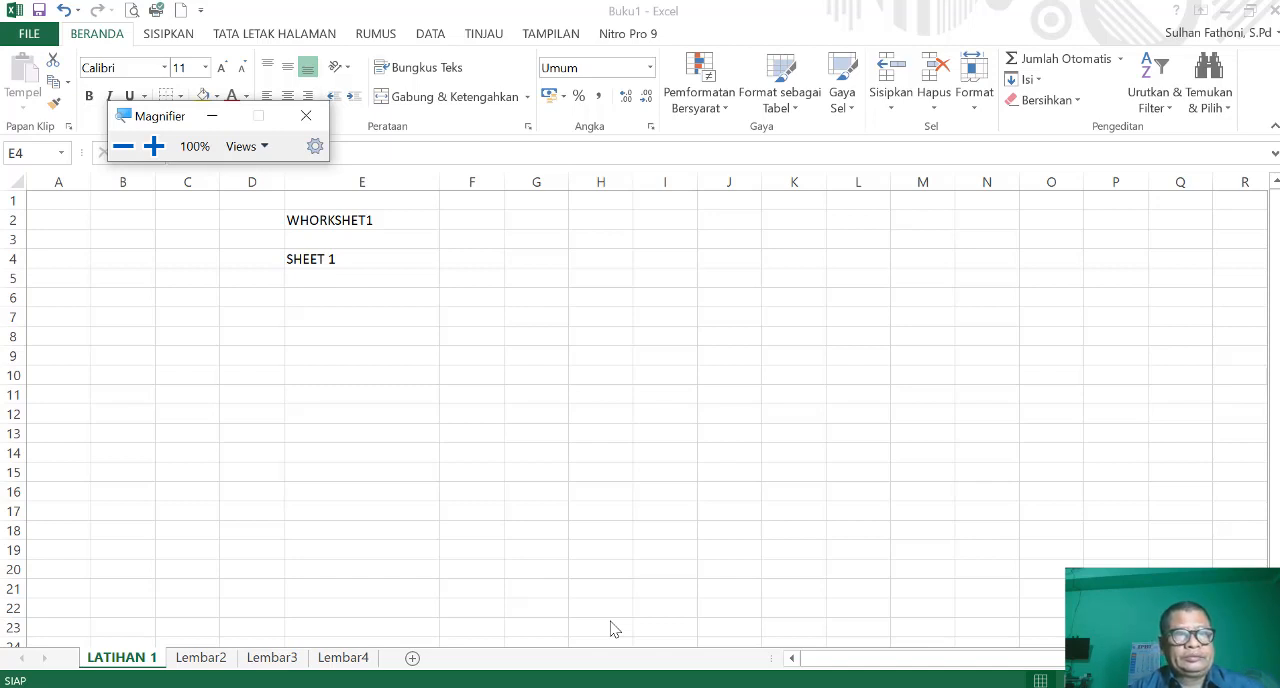
{"action": "left_click", "coordinate": [153, 147]}
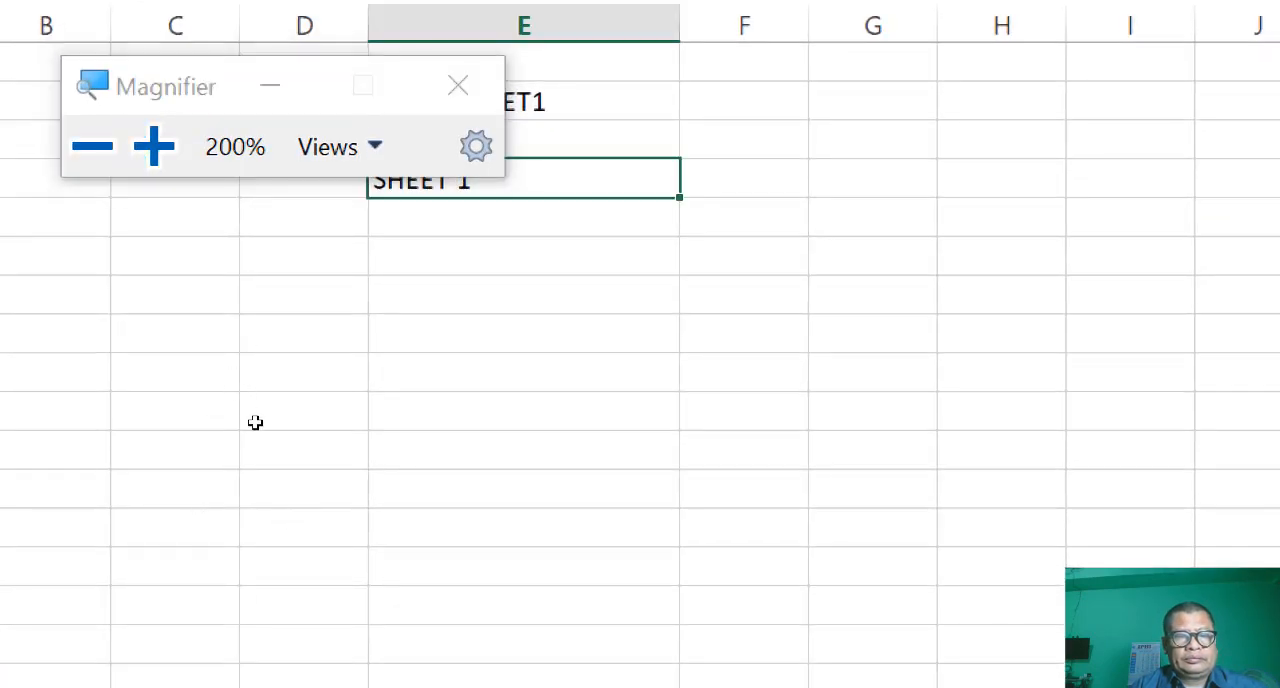
{"action": "scroll", "coordinate": [254, 420], "scroll_direction": "down", "scroll_amount": 3}
{"action": "key", "text": "super+minus"}
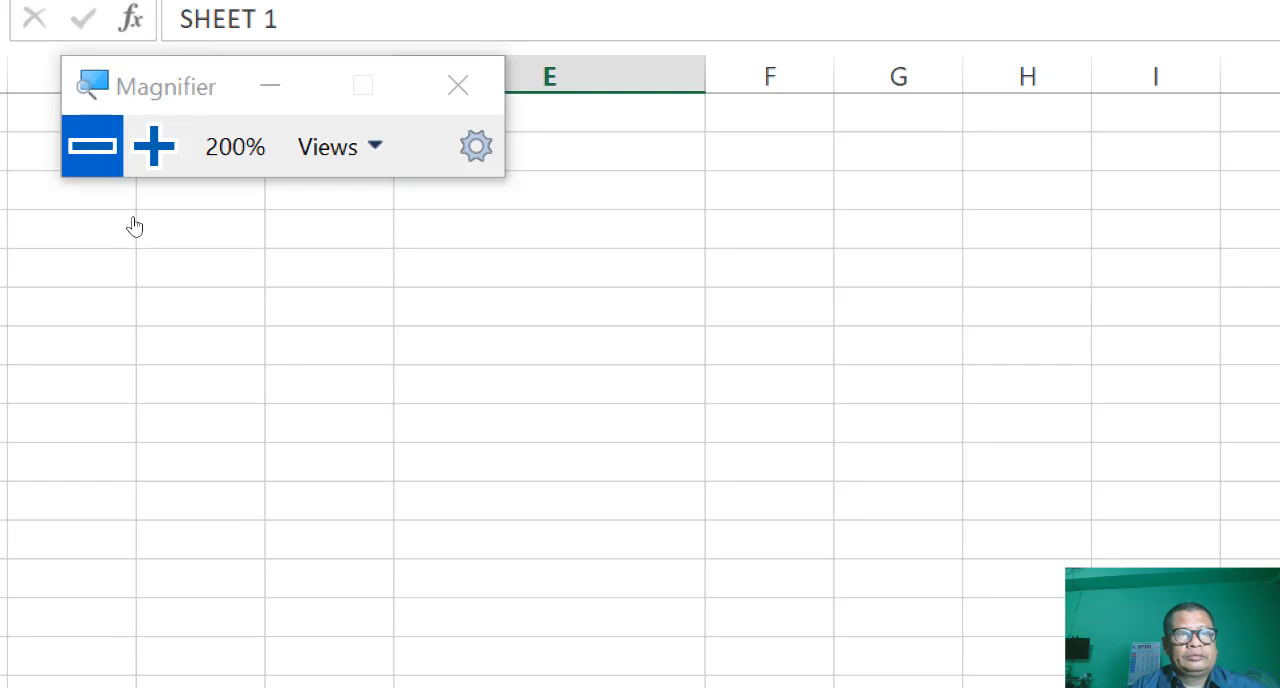
{"action": "left_click", "coordinate": [372, 484]}
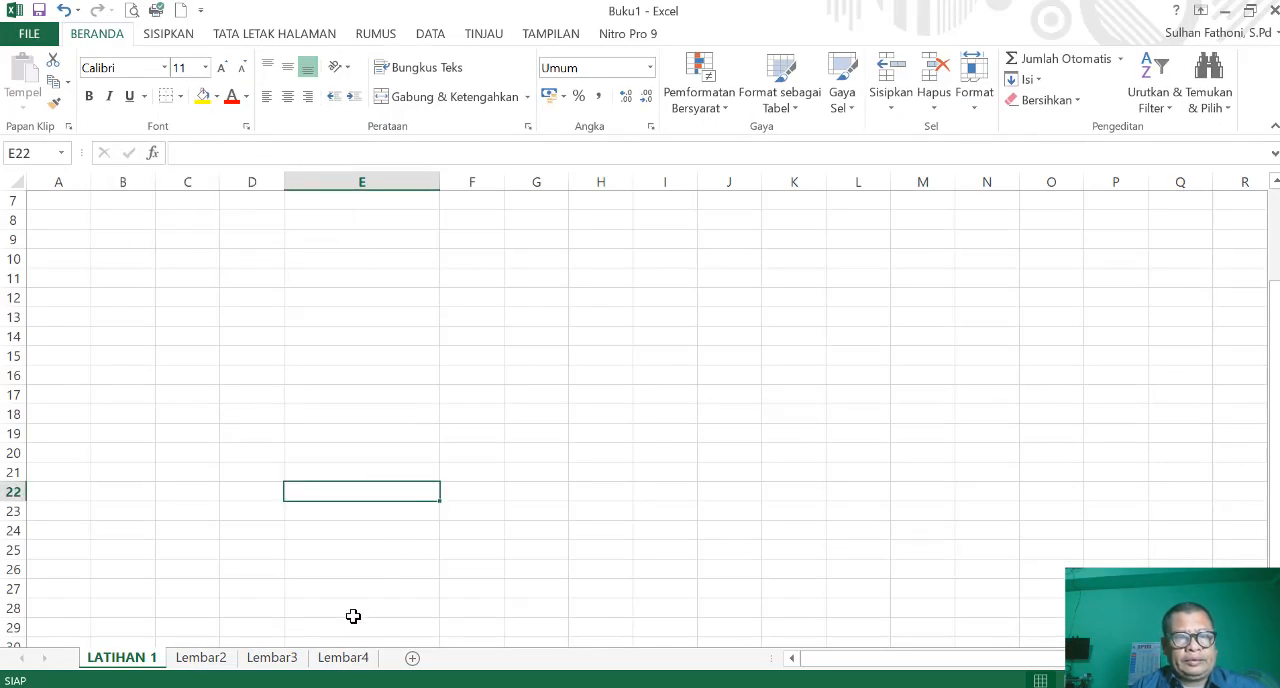
- Rename the Lembar2 worksheet as LATIHAN 2
{"action": "right_click", "coordinate": [210, 664]}
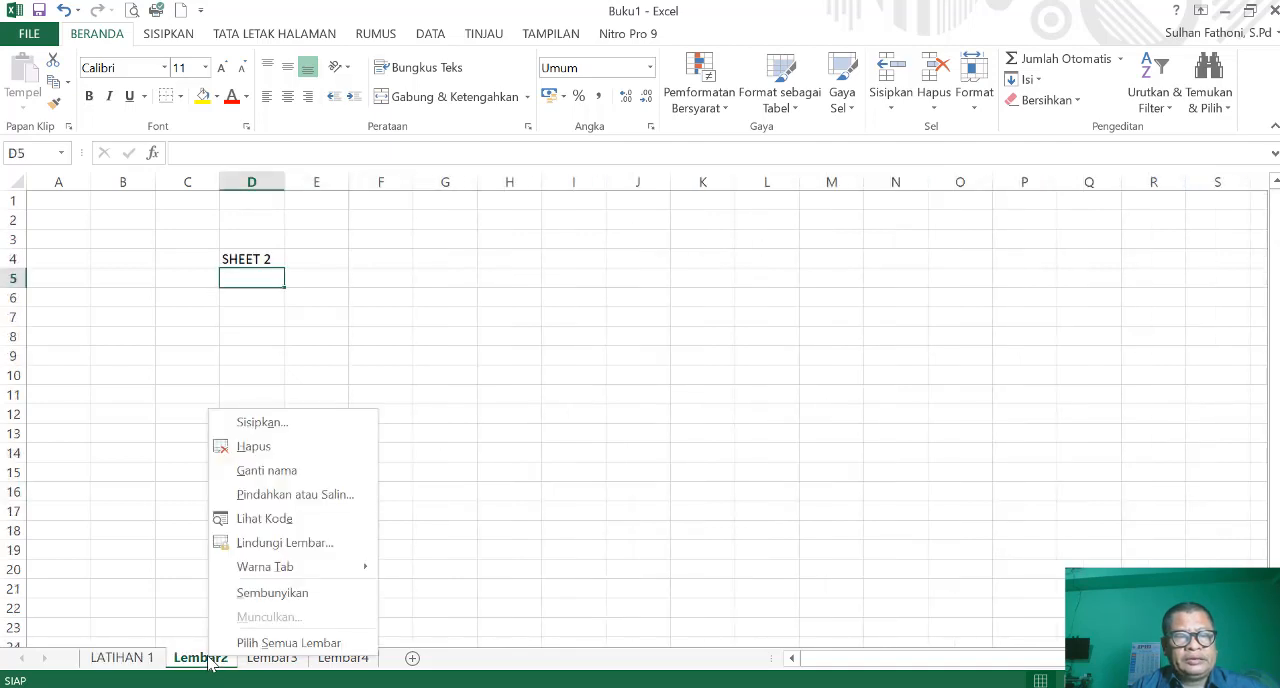
{"action": "left_click", "coordinate": [279, 472]}
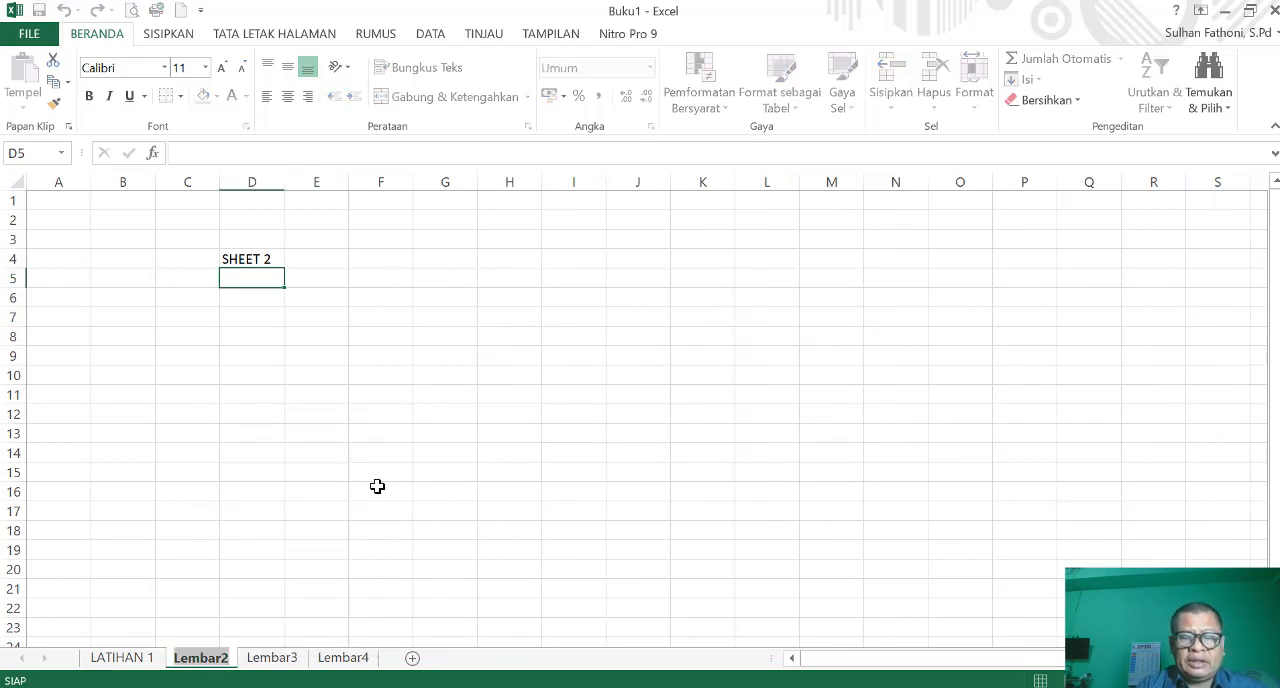
{"action": "type", "text": "LATIAHAN"}
{"action": "key", "text": "Return"}
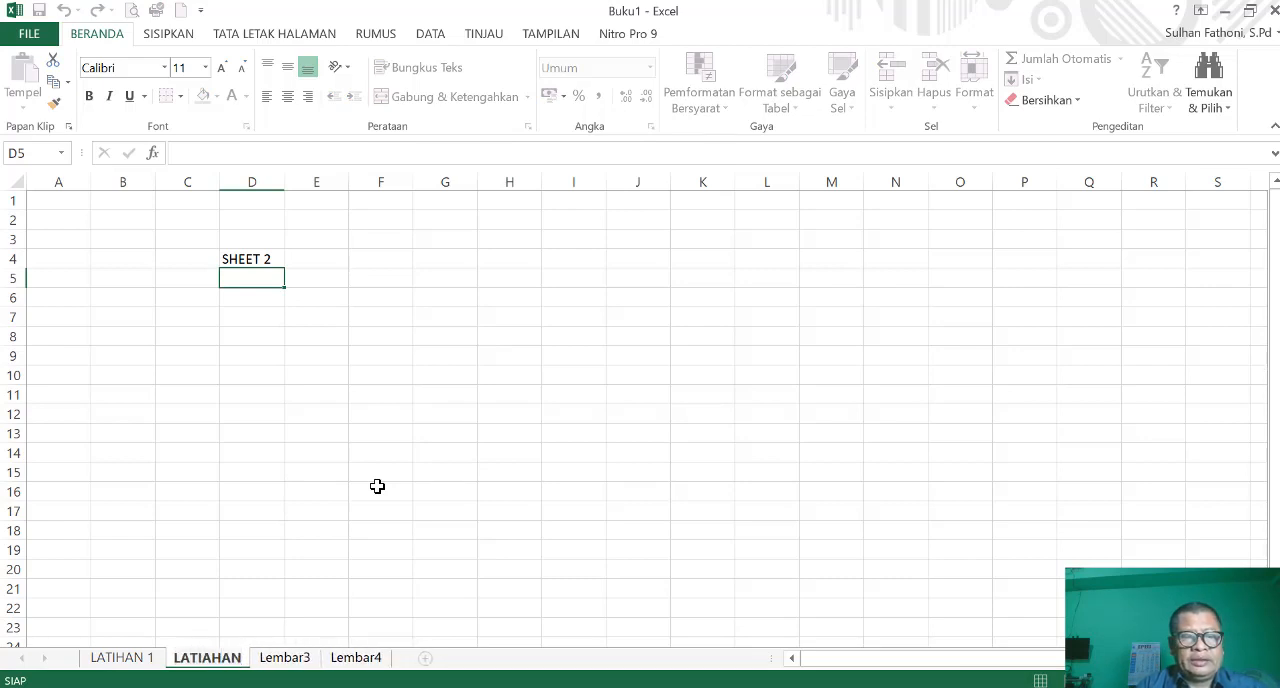
{"action": "key", "text": "BackSpace"}
{"action": "key", "text": "BackSpace"}
{"action": "key", "text": "BackSpace"}
{"action": "key", "text": "BackSpace"}
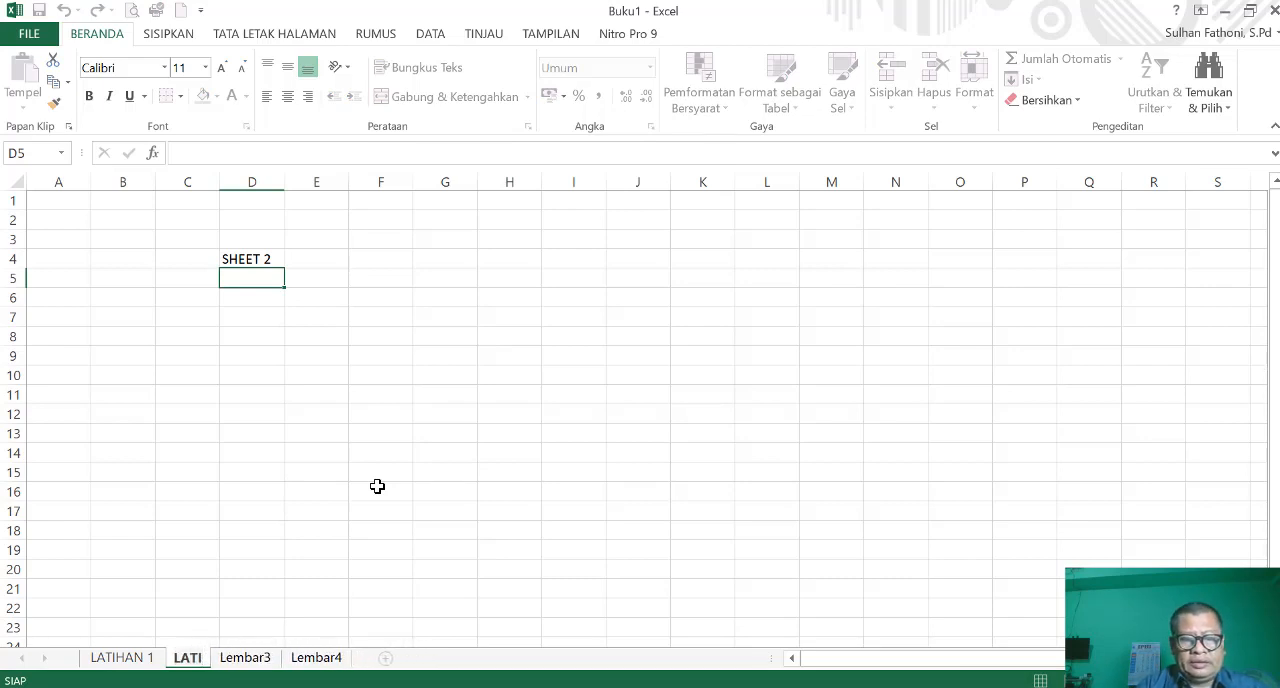
{"action": "type", "text": "HAN 2"}
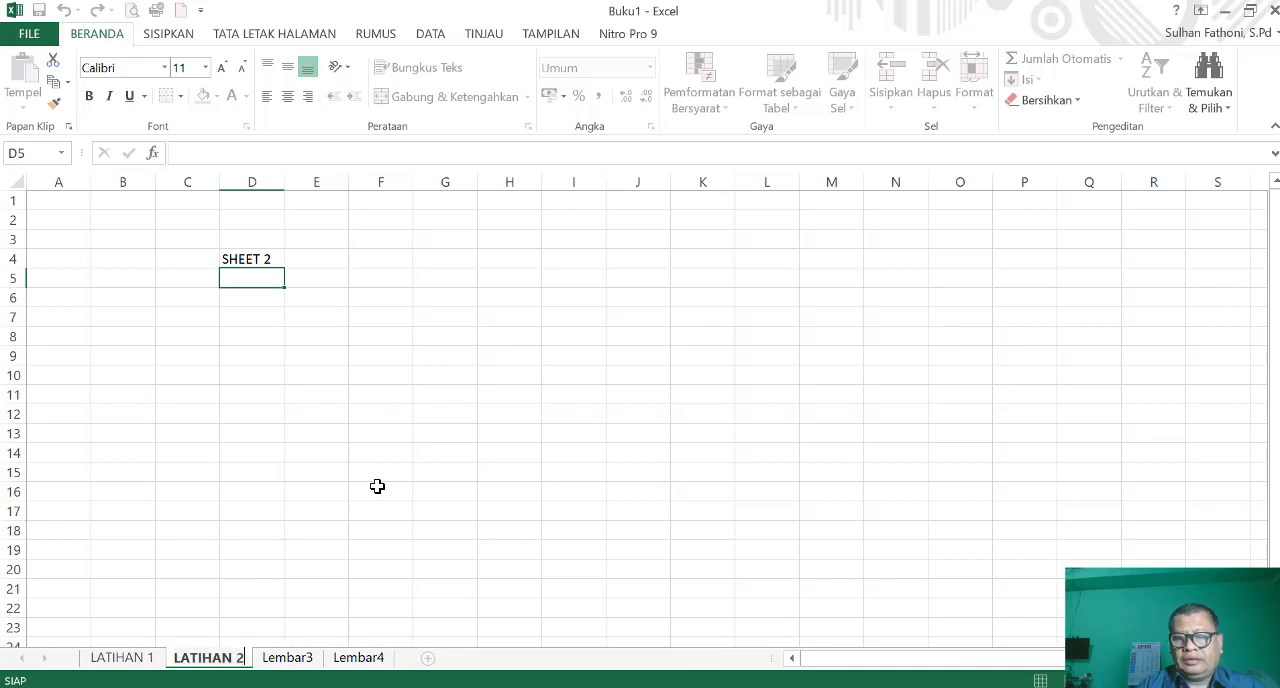
{"action": "key", "text": "Return"}
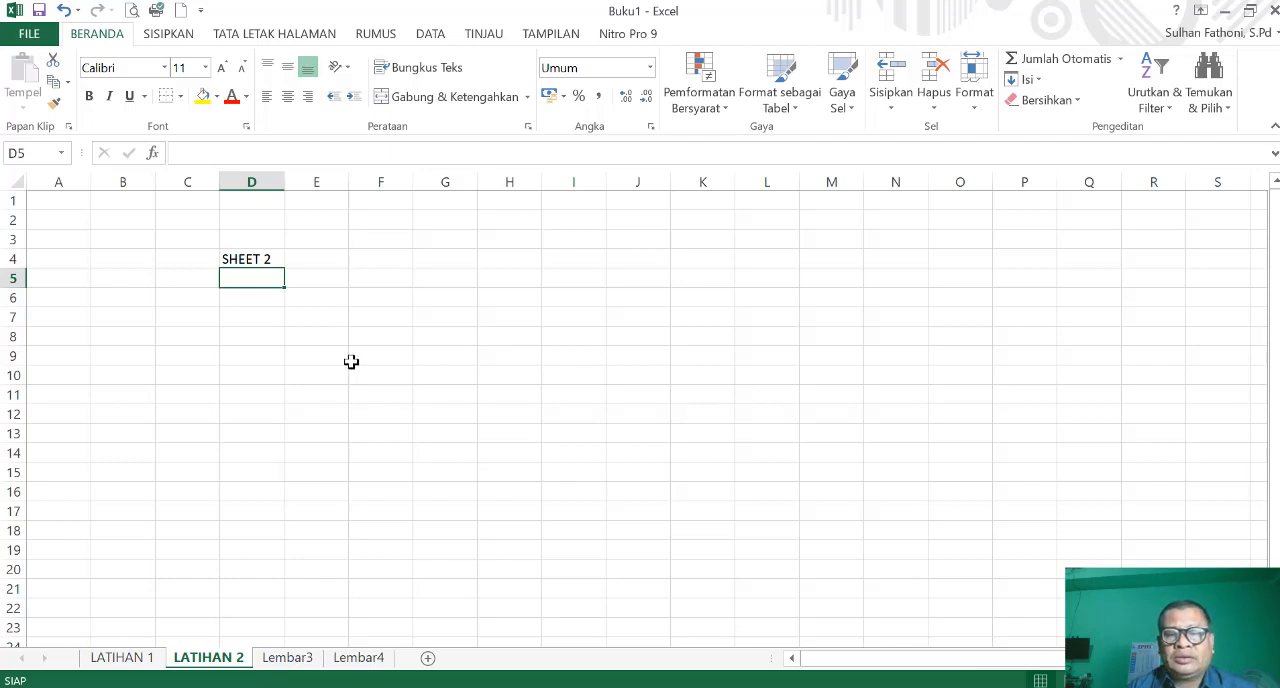
- Go through the four worksheets in order and set the tab colour of LATIHAN 1 to the standard green
{"action": "left_click", "coordinate": [130, 658]}
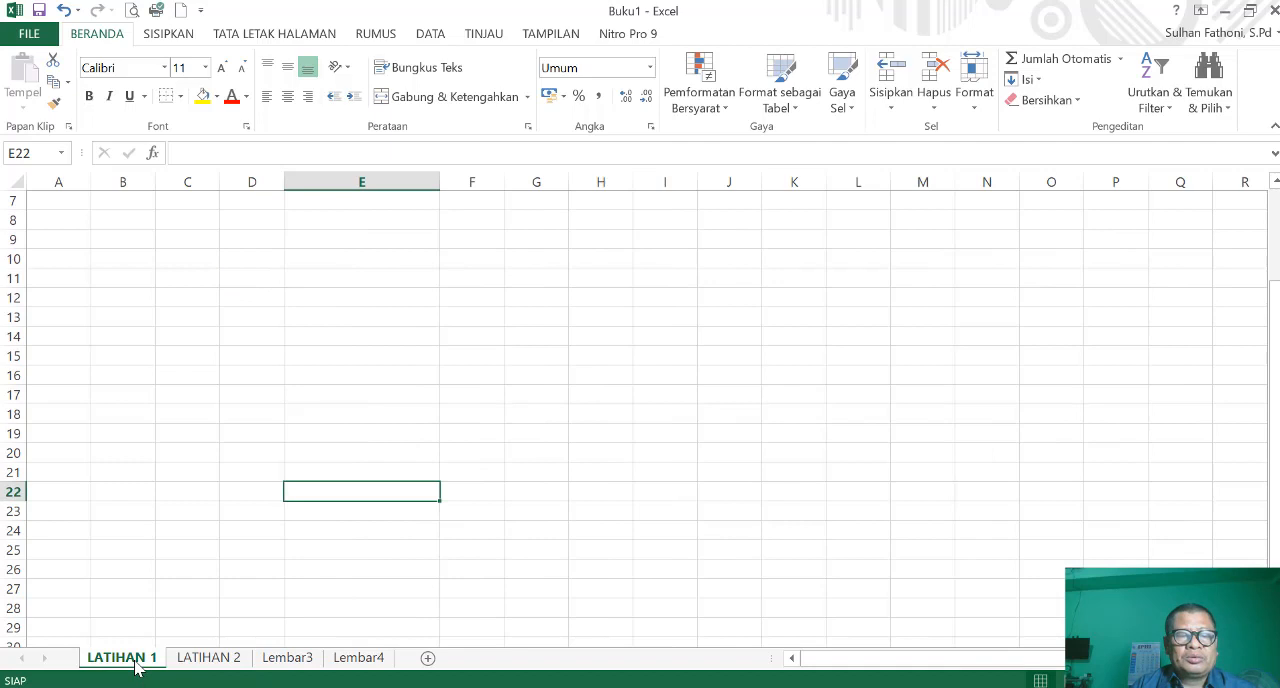
{"action": "left_click", "coordinate": [220, 664]}
{"action": "left_click", "coordinate": [287, 663]}
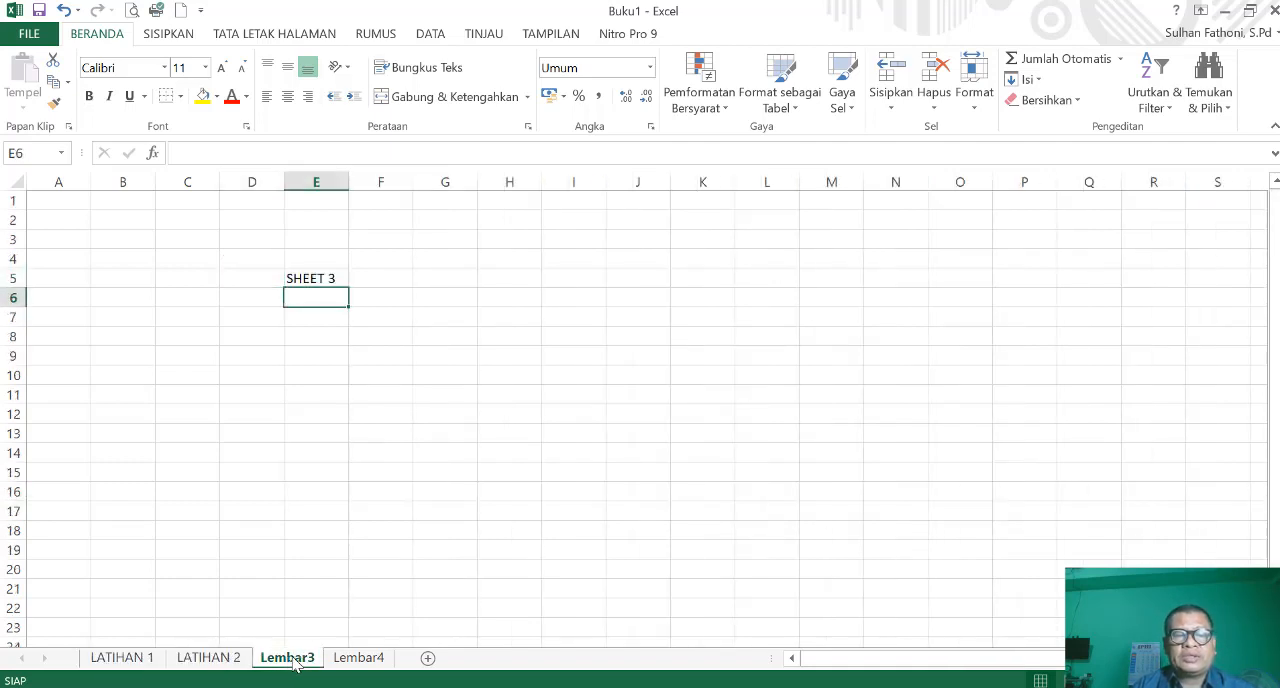
{"action": "left_click", "coordinate": [362, 664]}
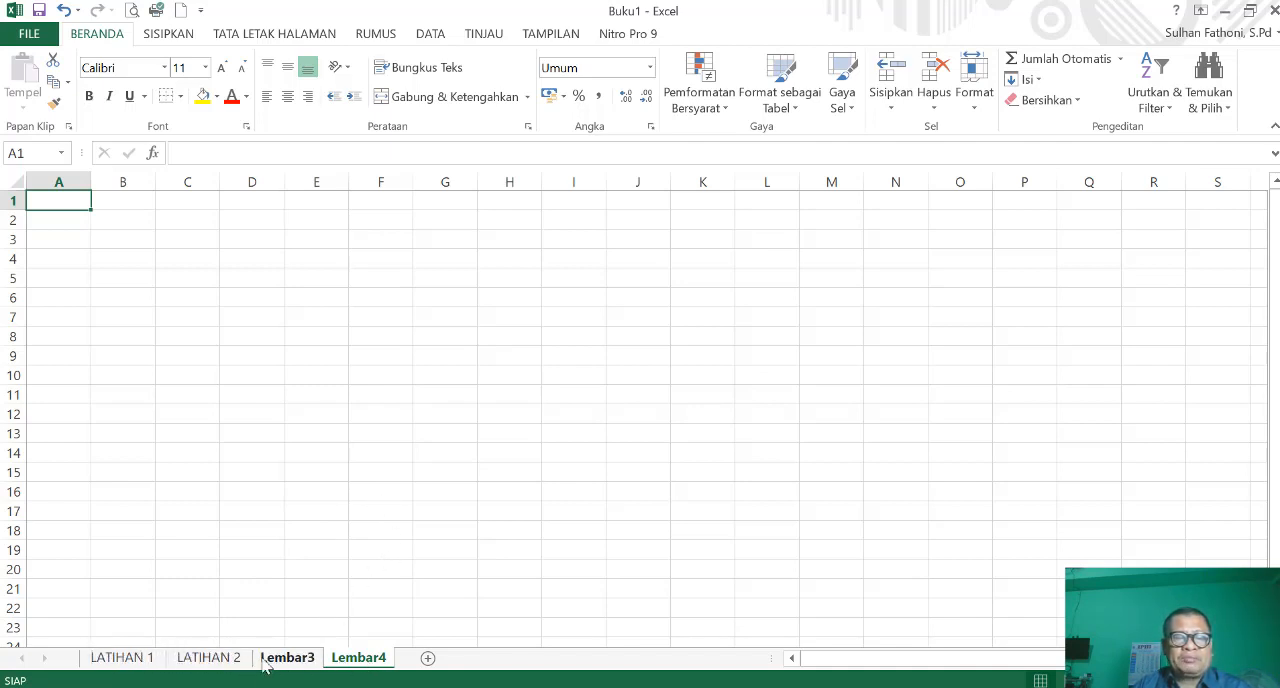
{"action": "right_click", "coordinate": [131, 663]}
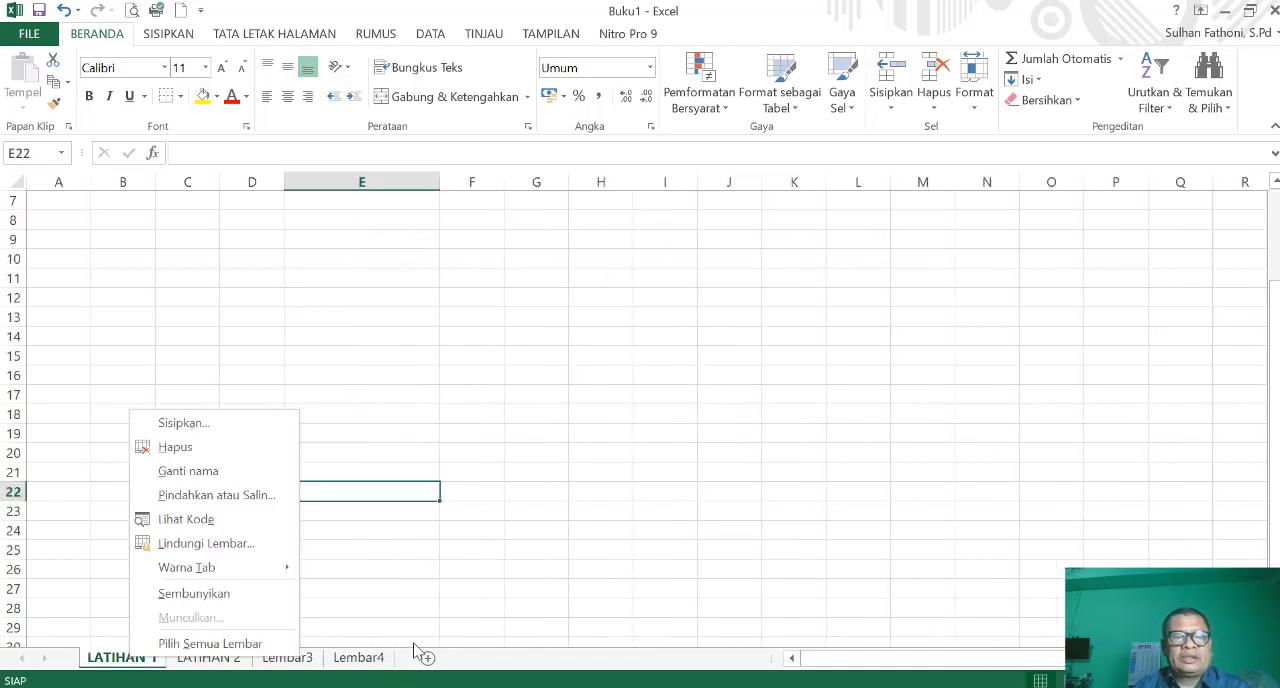
{"action": "mouse_move", "coordinate": [233, 572]}
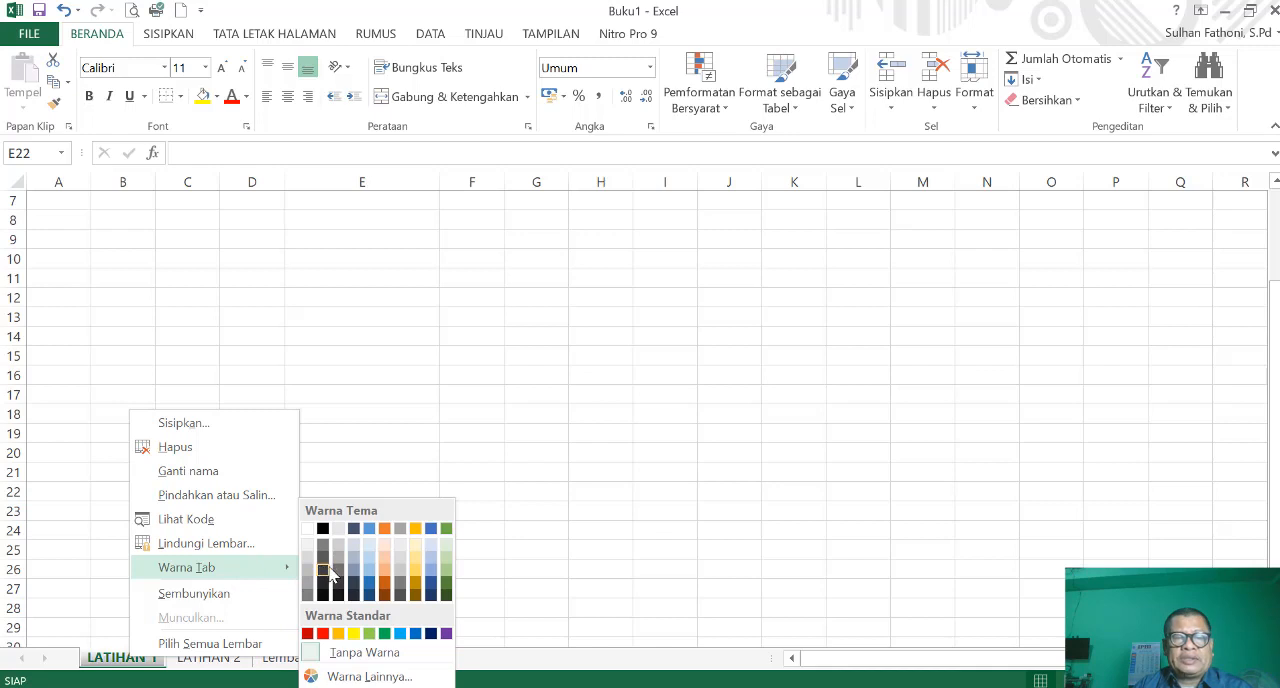
{"action": "left_click", "coordinate": [385, 634]}
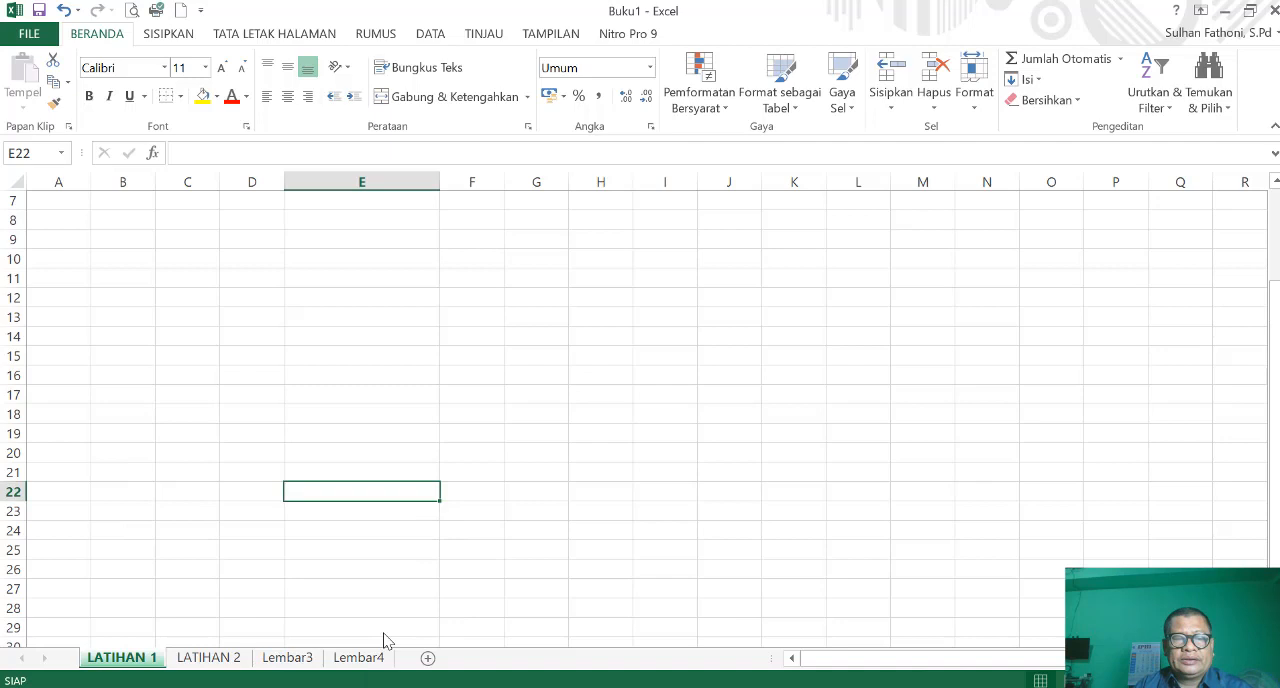
- Check the green LATIHAN 1 tab from the other sheets and set the tab colour of LATIHAN 2 to the standard yellow
{"action": "left_click", "coordinate": [224, 664]}
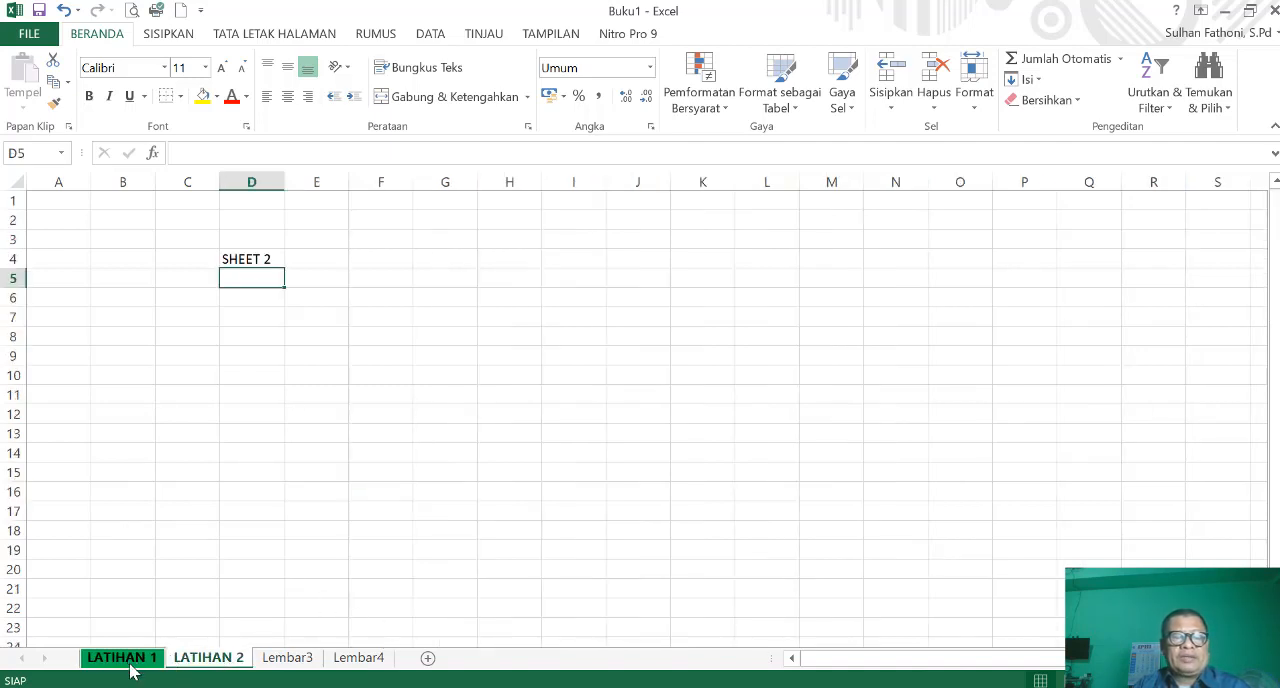
{"action": "left_click", "coordinate": [285, 662]}
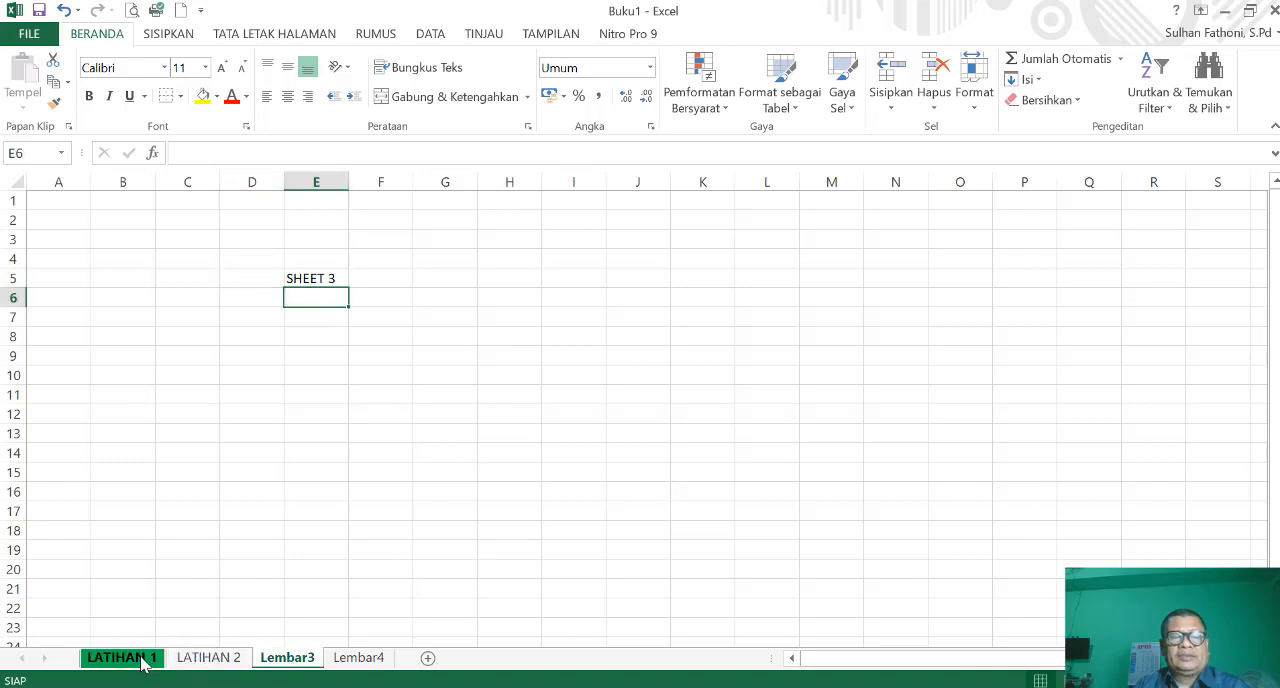
{"action": "left_click", "coordinate": [205, 664]}
{"action": "right_click", "coordinate": [205, 668]}
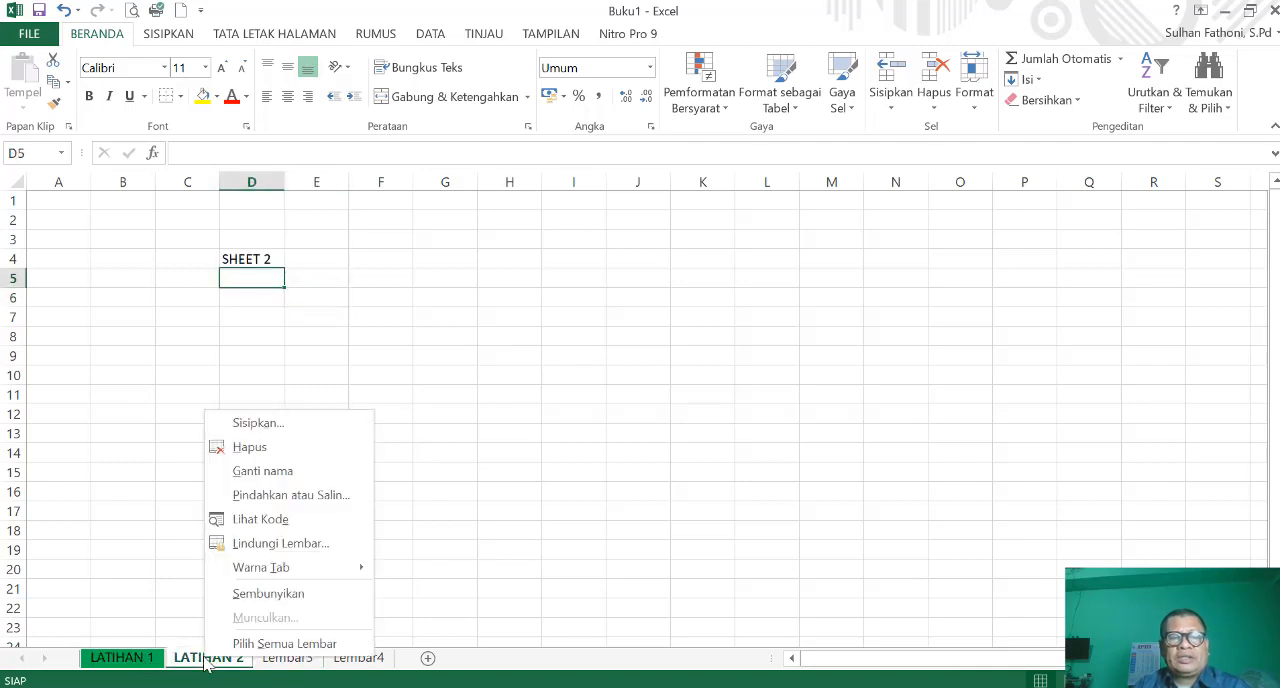
{"action": "mouse_move", "coordinate": [309, 568]}
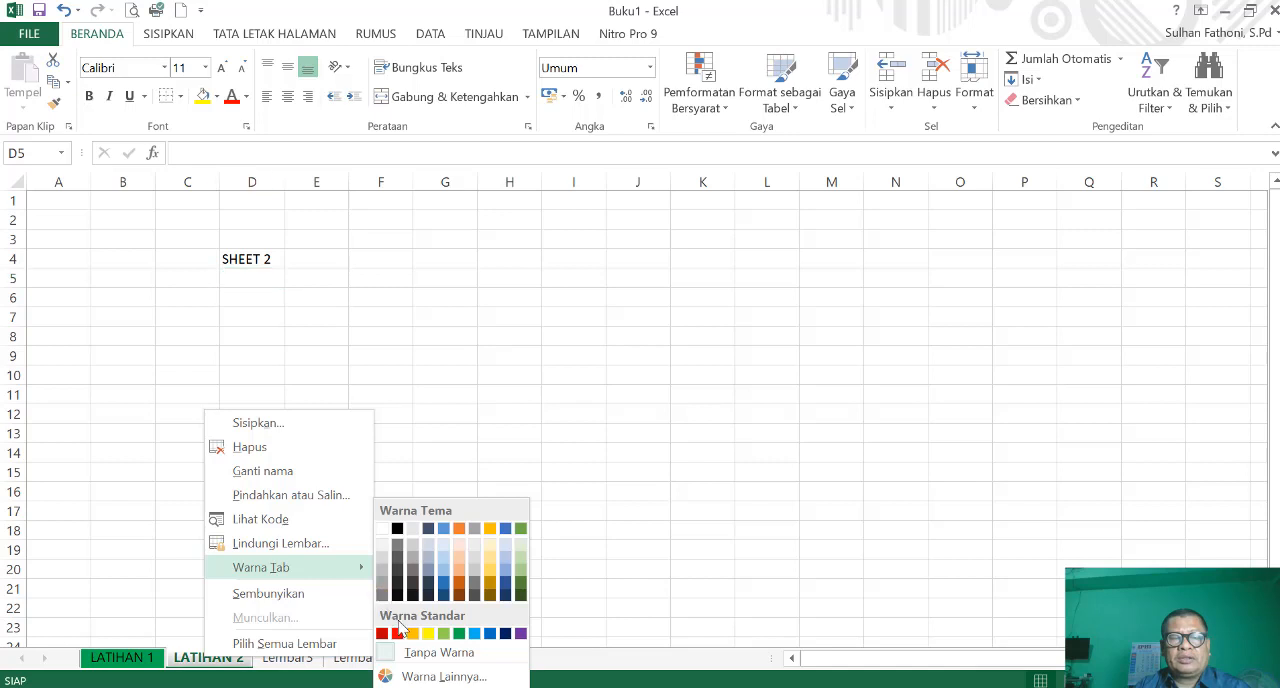
{"action": "left_click", "coordinate": [428, 634]}
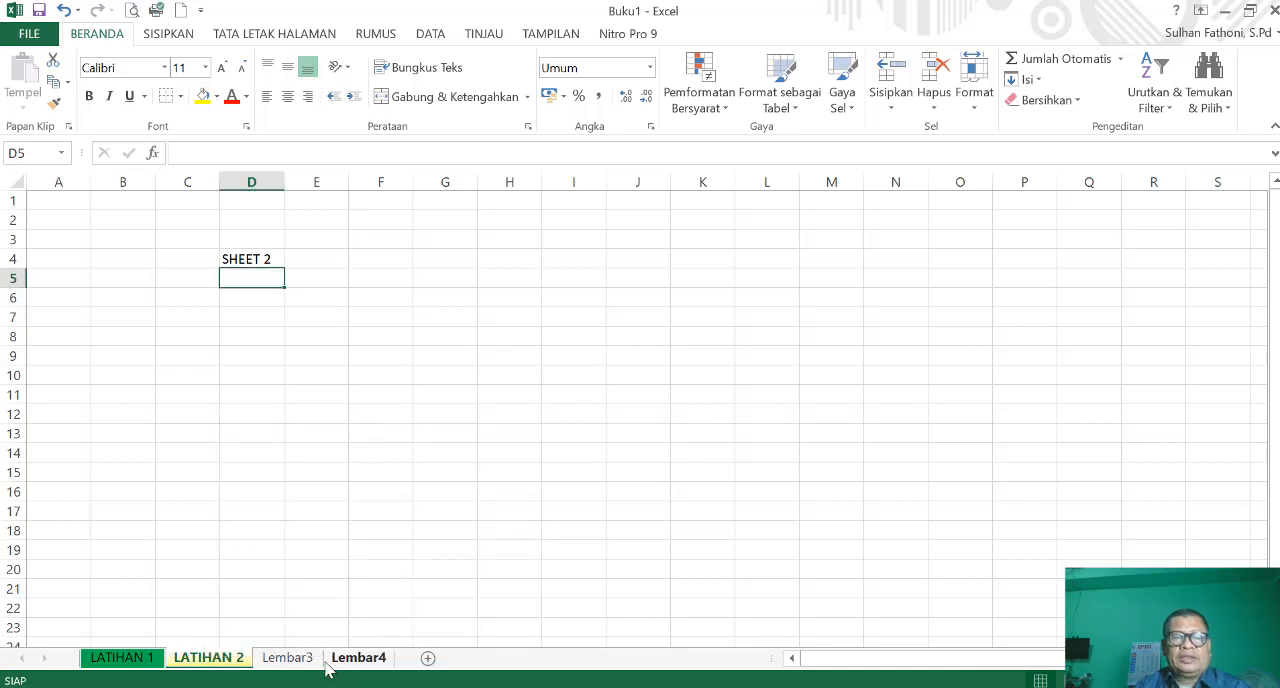
- Set the tab colour of the Lembar3 worksheet to the standard red
{"action": "left_click", "coordinate": [290, 662]}
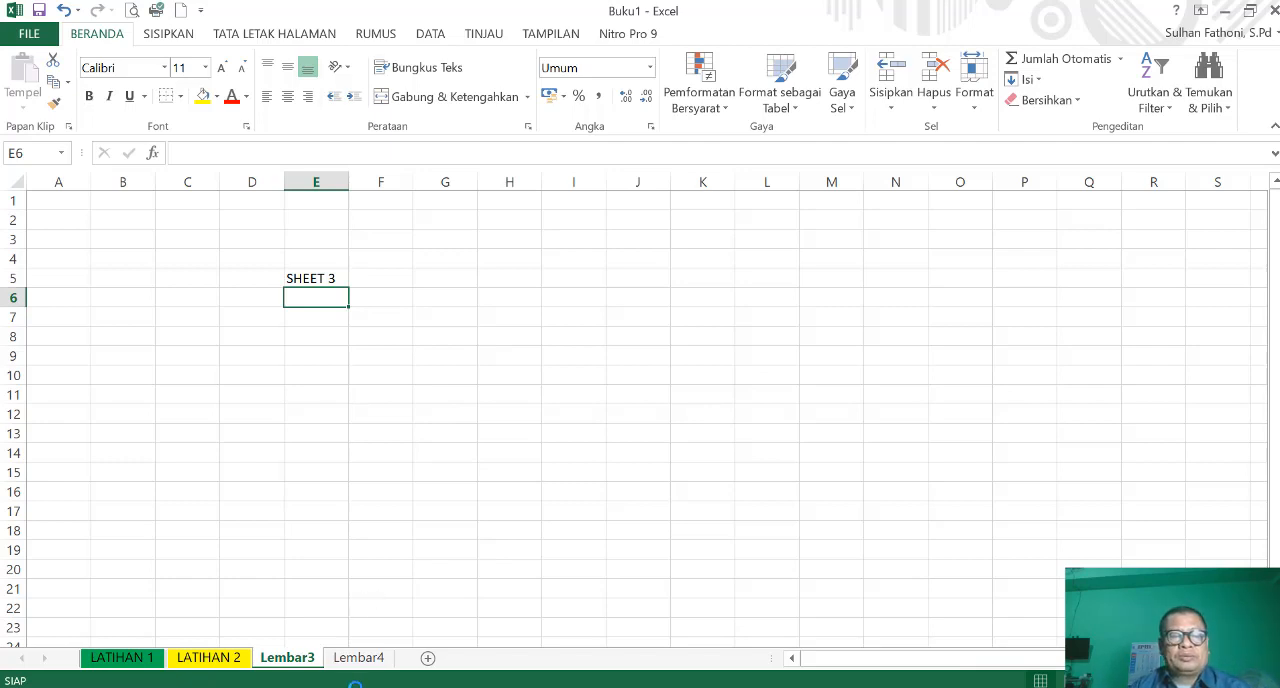
{"action": "right_click", "coordinate": [304, 666]}
{"action": "mouse_move", "coordinate": [407, 574]}
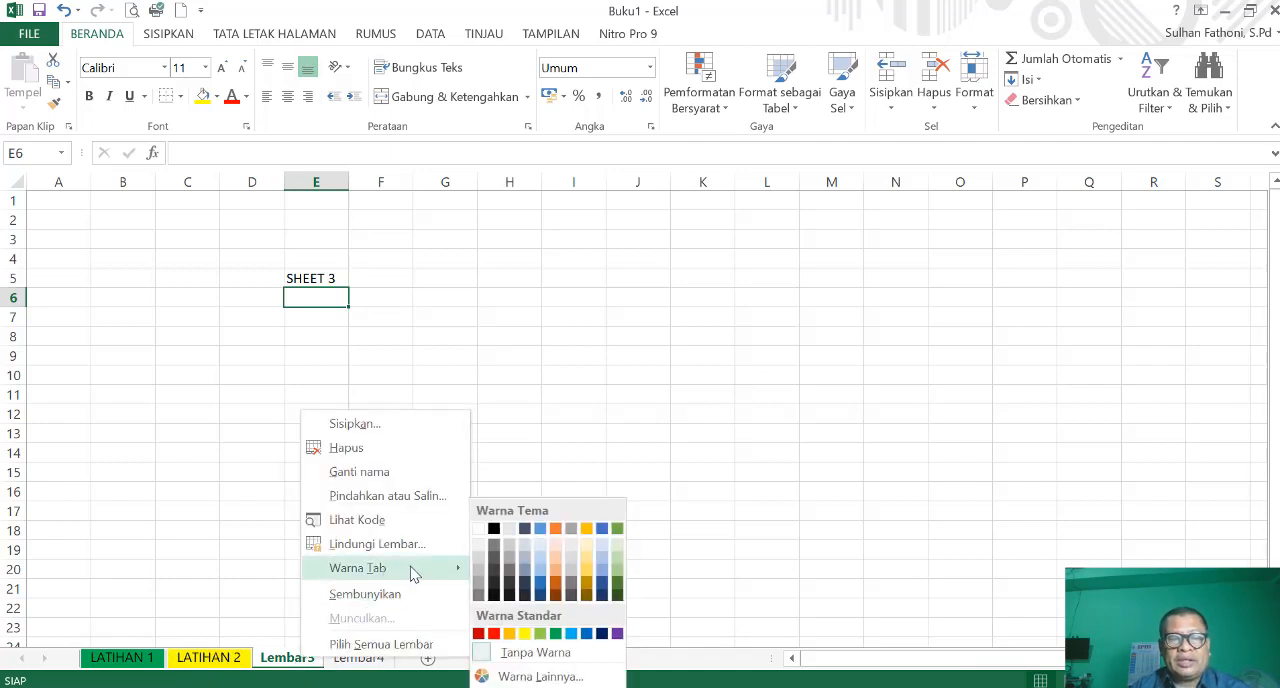
{"action": "left_click", "coordinate": [492, 633]}
- Set the tab colour of Lembar4 to the standard purple and check it from the LATIHAN 1 sheet
{"action": "left_click", "coordinate": [381, 657]}
{"action": "right_click", "coordinate": [372, 658]}
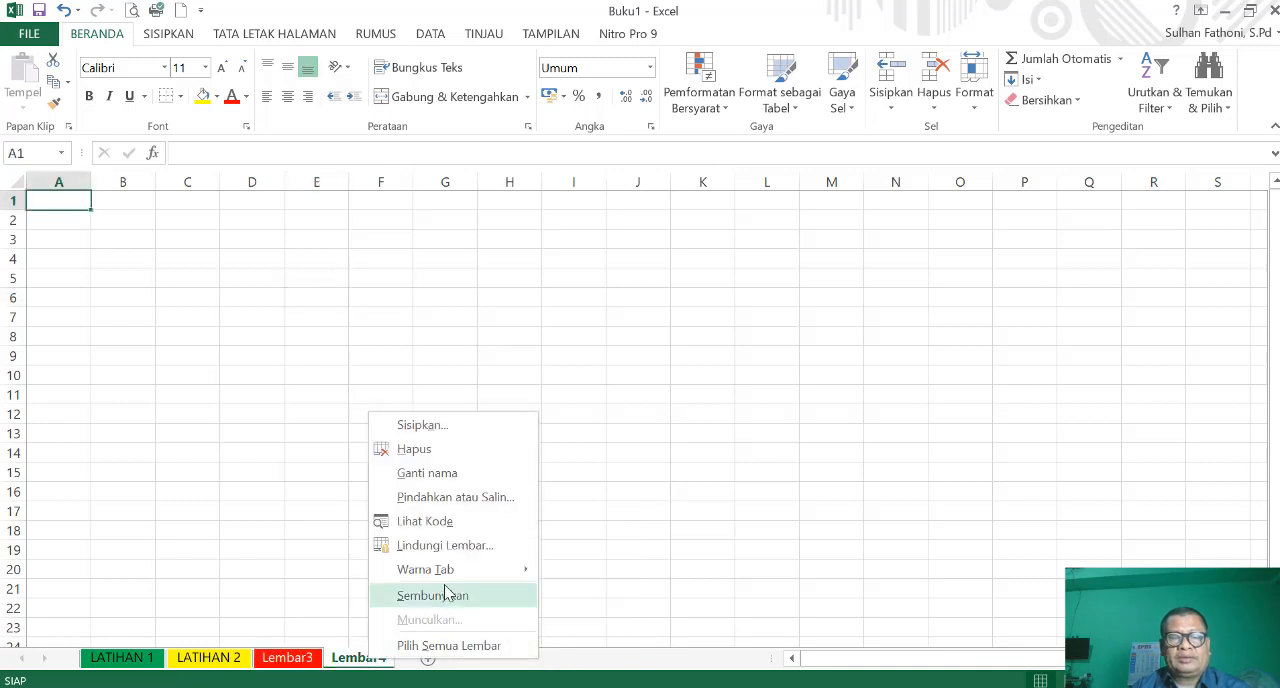
{"action": "mouse_move", "coordinate": [525, 570]}
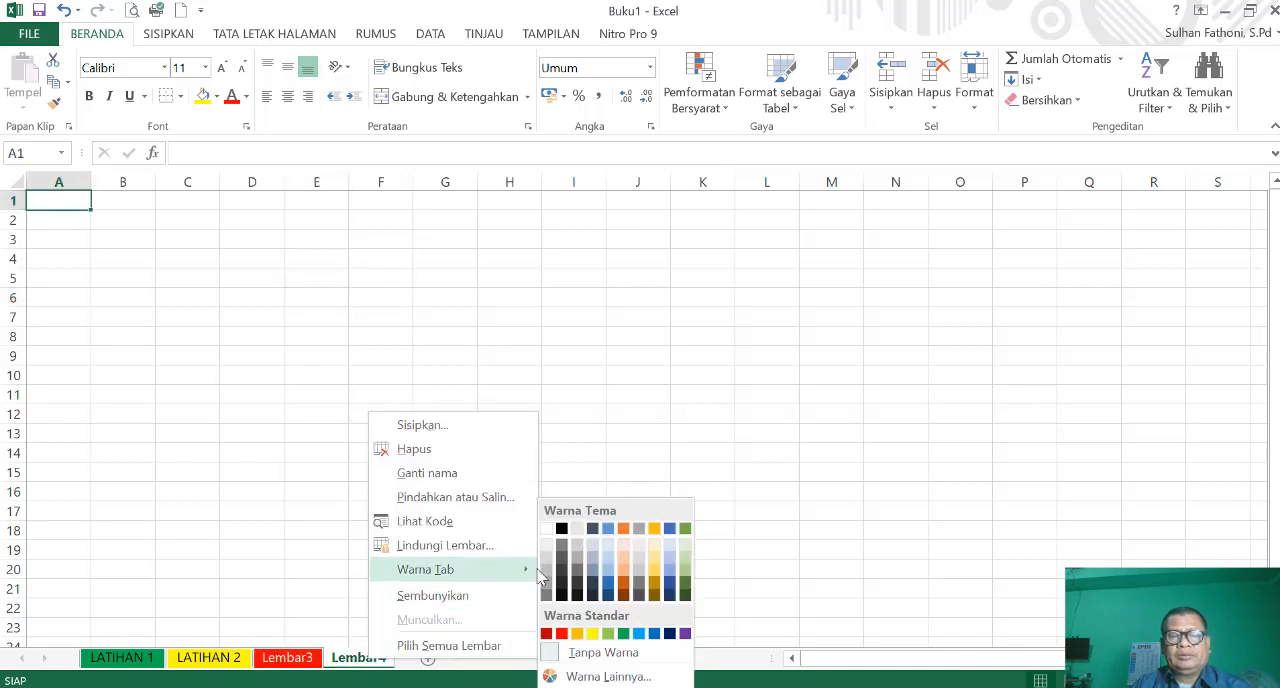
{"action": "left_click", "coordinate": [685, 634]}
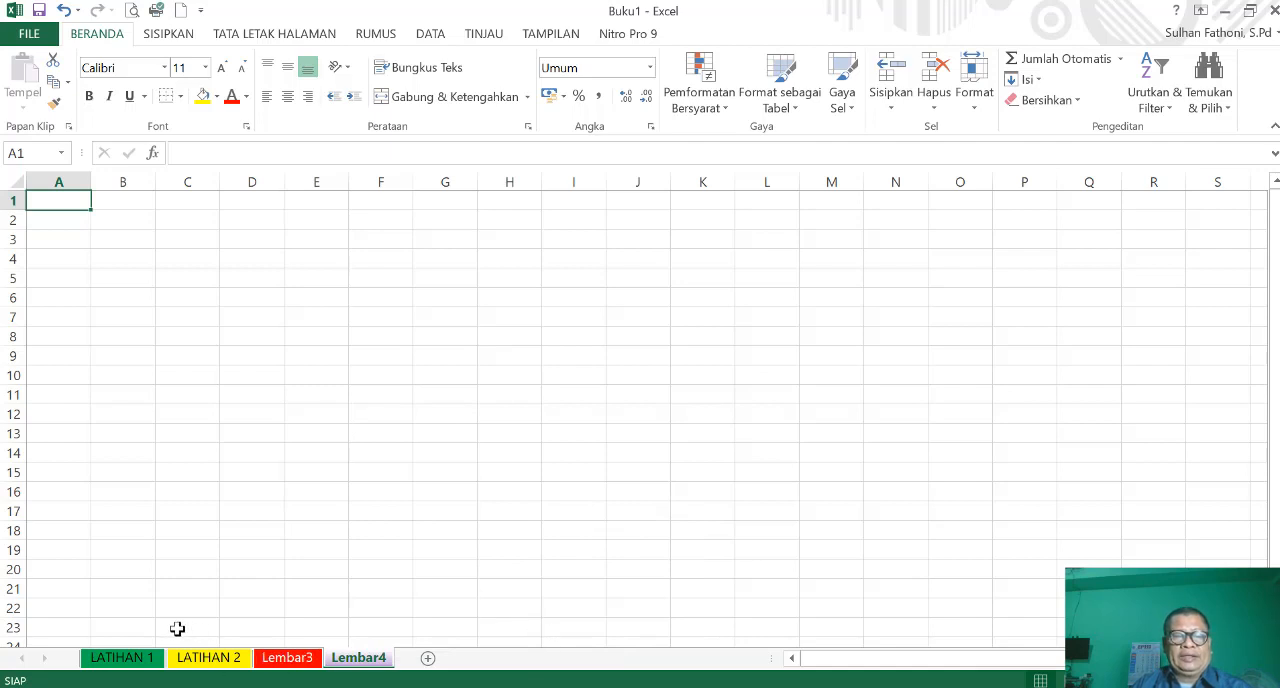
{"action": "left_click", "coordinate": [127, 663]}
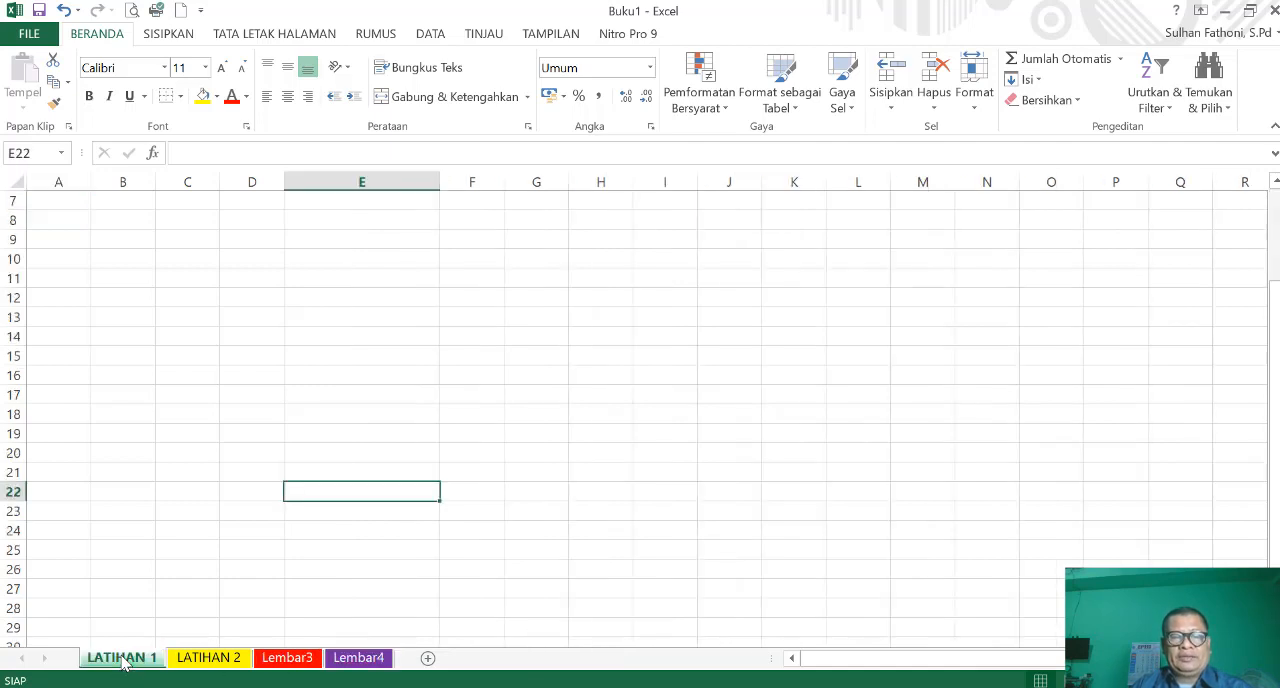
- Add a new worksheet directly after LATIHAN 2
{"action": "left_click", "coordinate": [205, 665]}
{"action": "left_click_drag", "start_coordinate": [484, 586], "coordinate": [500, 569]}
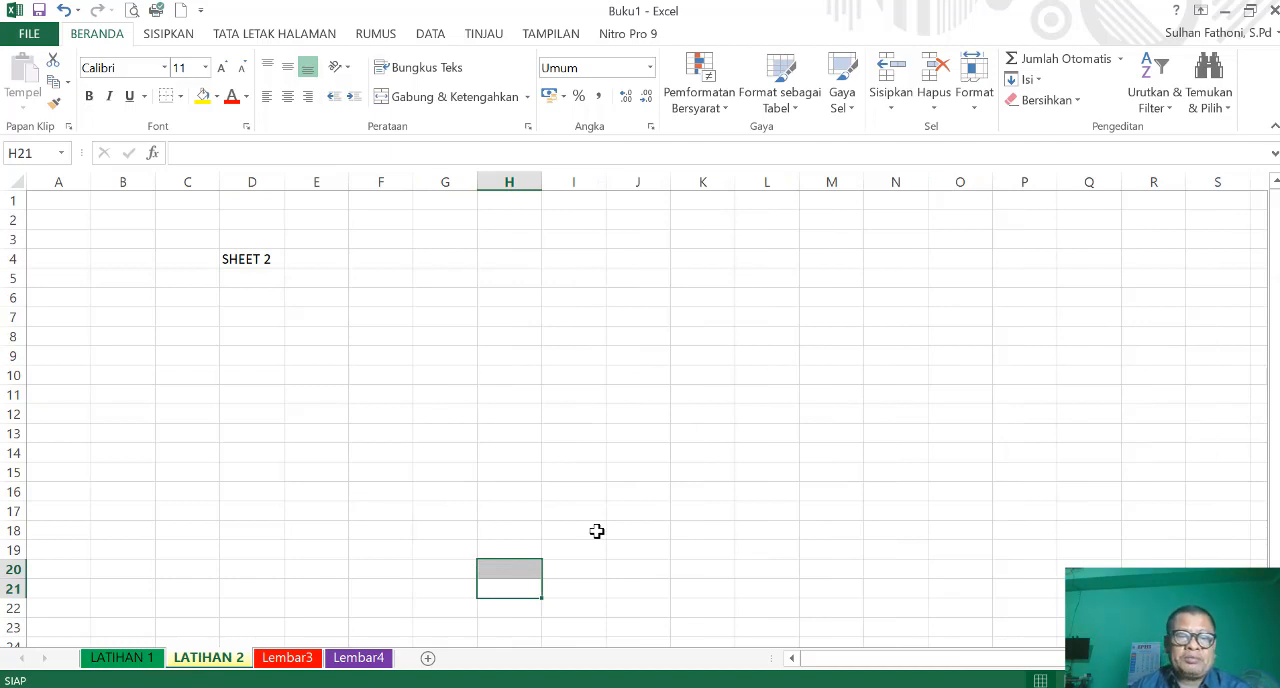
{"action": "left_click", "coordinate": [430, 662]}
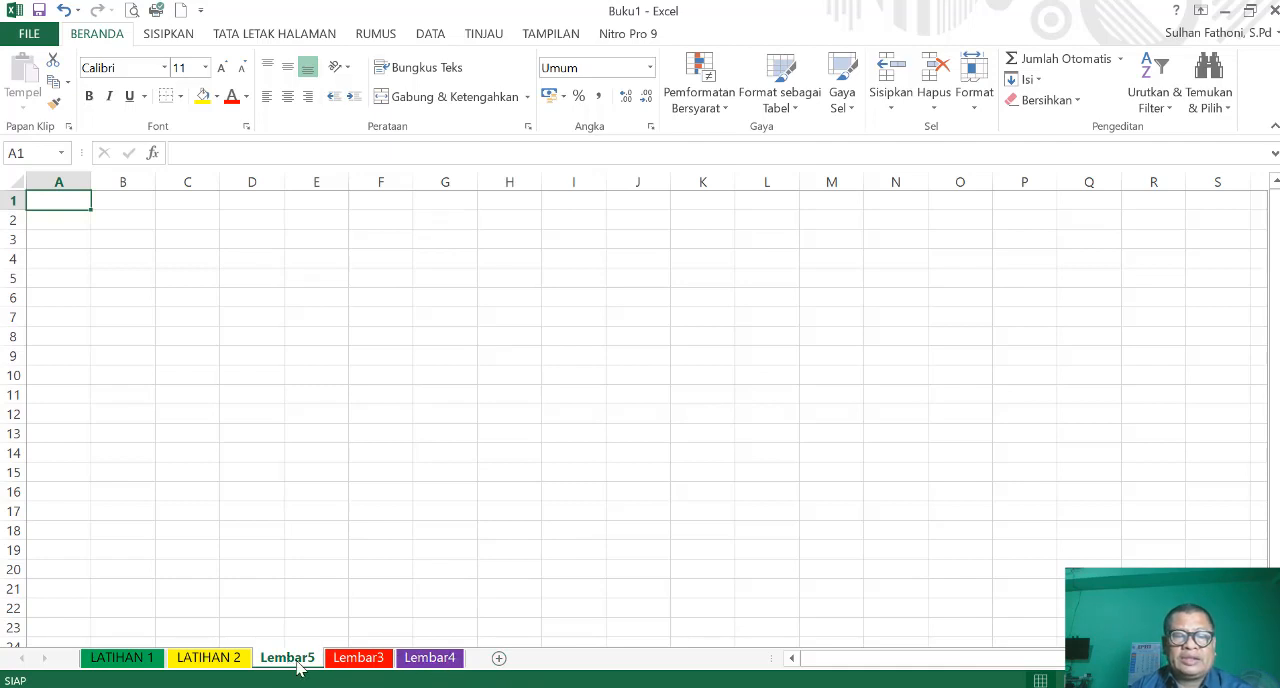
- Set the tab colour of the new Lembar5 worksheet to a light gold theme colour and check it from LATIHAN 2
{"action": "right_click", "coordinate": [294, 668]}
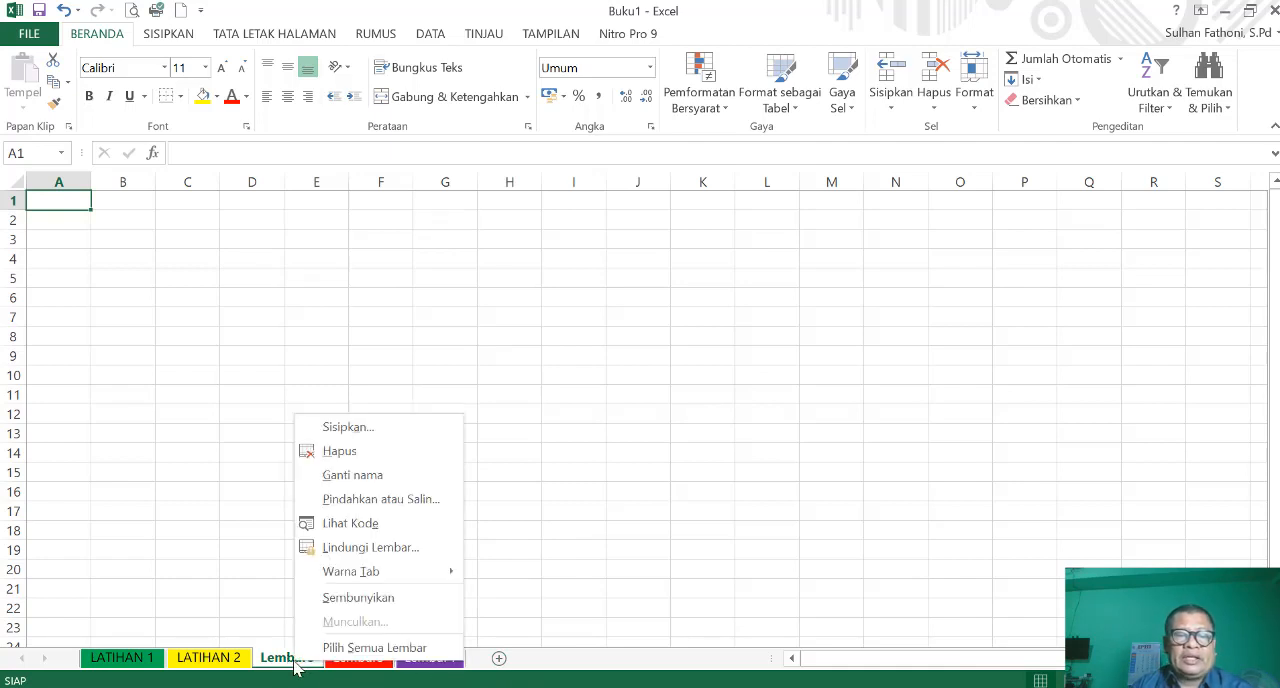
{"action": "mouse_move", "coordinate": [434, 576]}
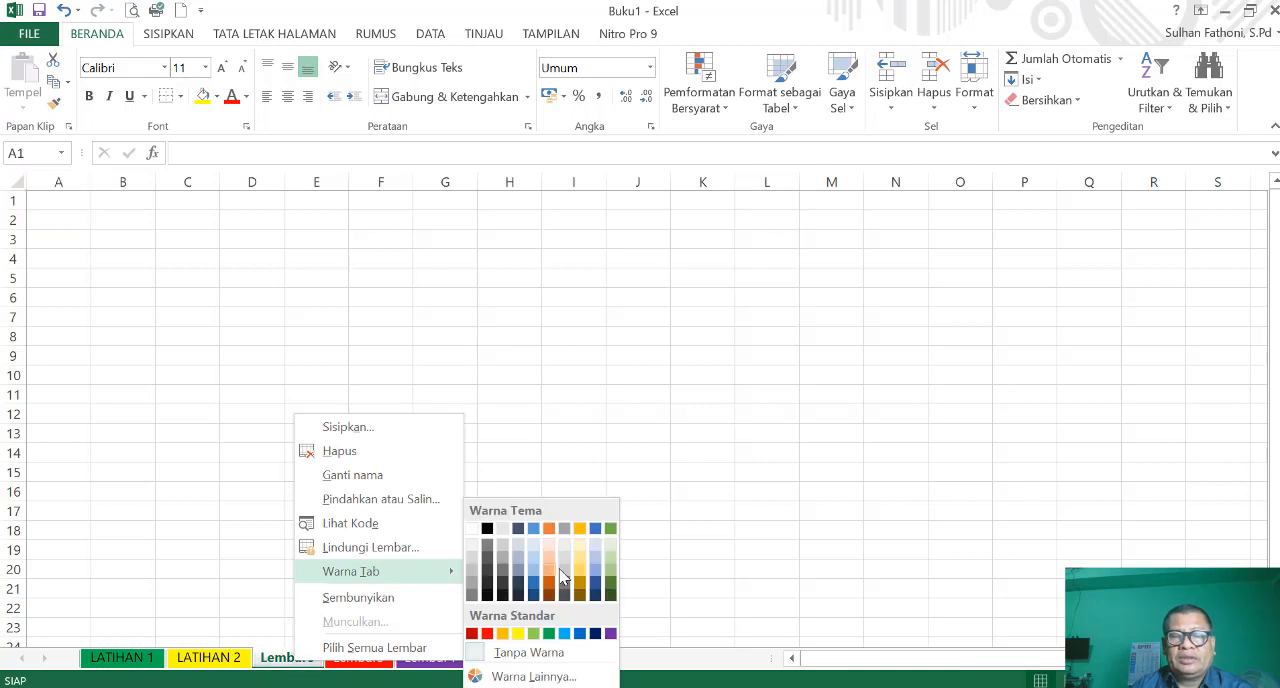
{"action": "left_click", "coordinate": [580, 578]}
{"action": "left_click", "coordinate": [651, 584]}
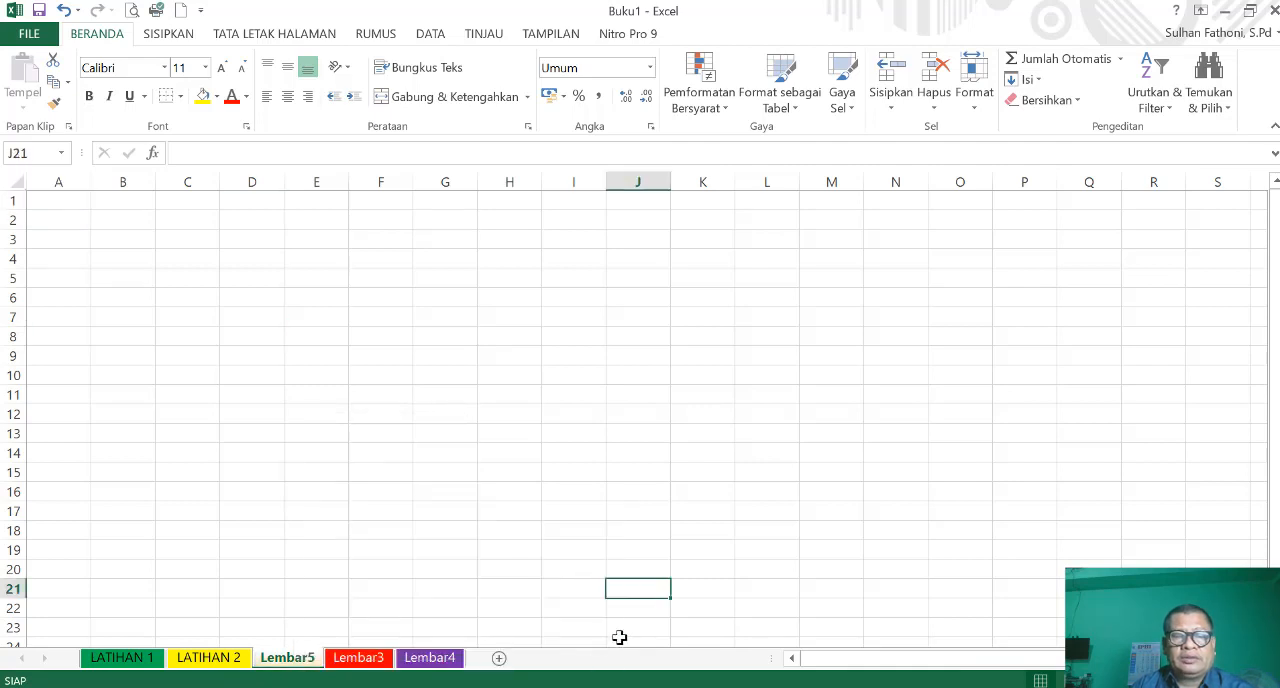
{"action": "left_click", "coordinate": [335, 610]}
{"action": "left_click", "coordinate": [209, 659]}
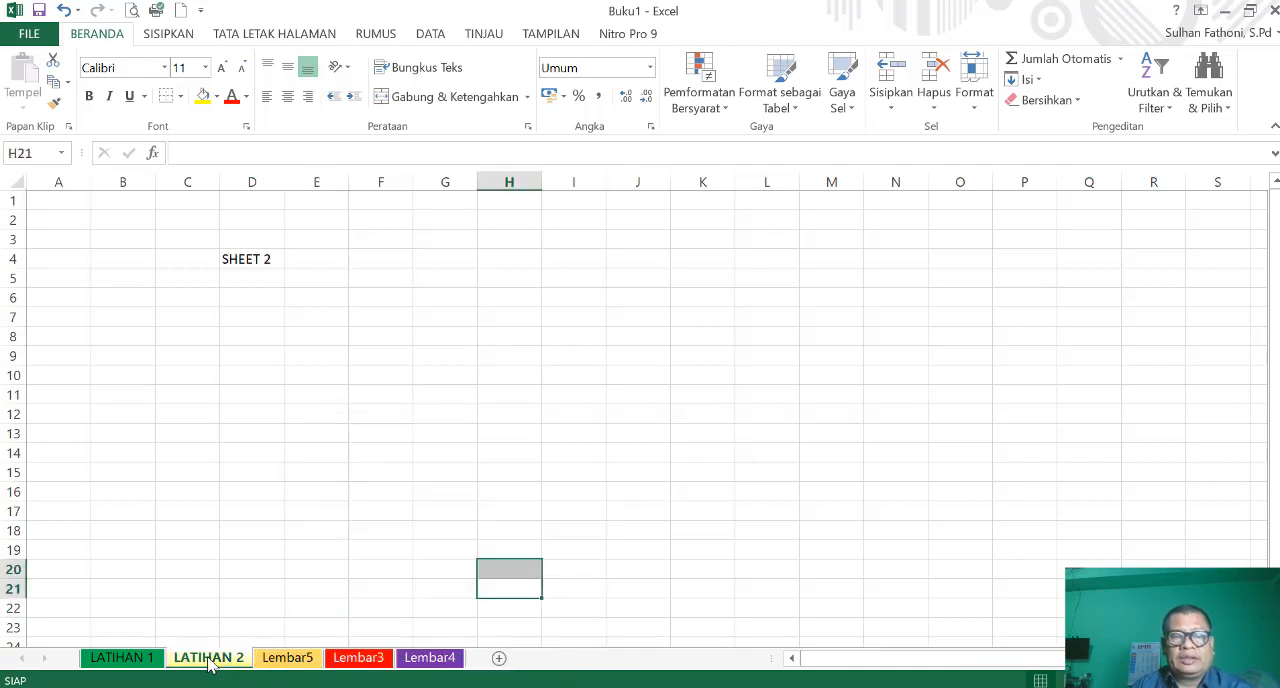
{"action": "left_click", "coordinate": [395, 581]}
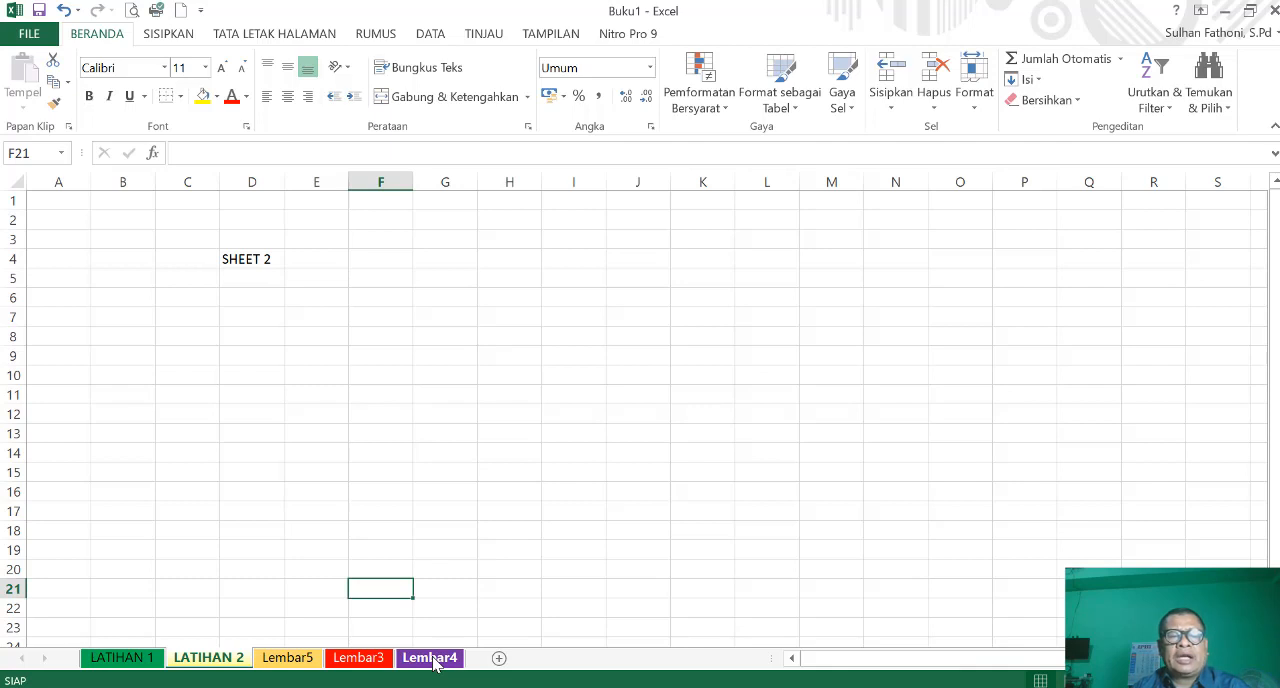
- Check the label on Lembar3 and enter SHEET 4 in cell E7 of the Lembar4 worksheet
{"action": "left_click", "coordinate": [358, 660]}
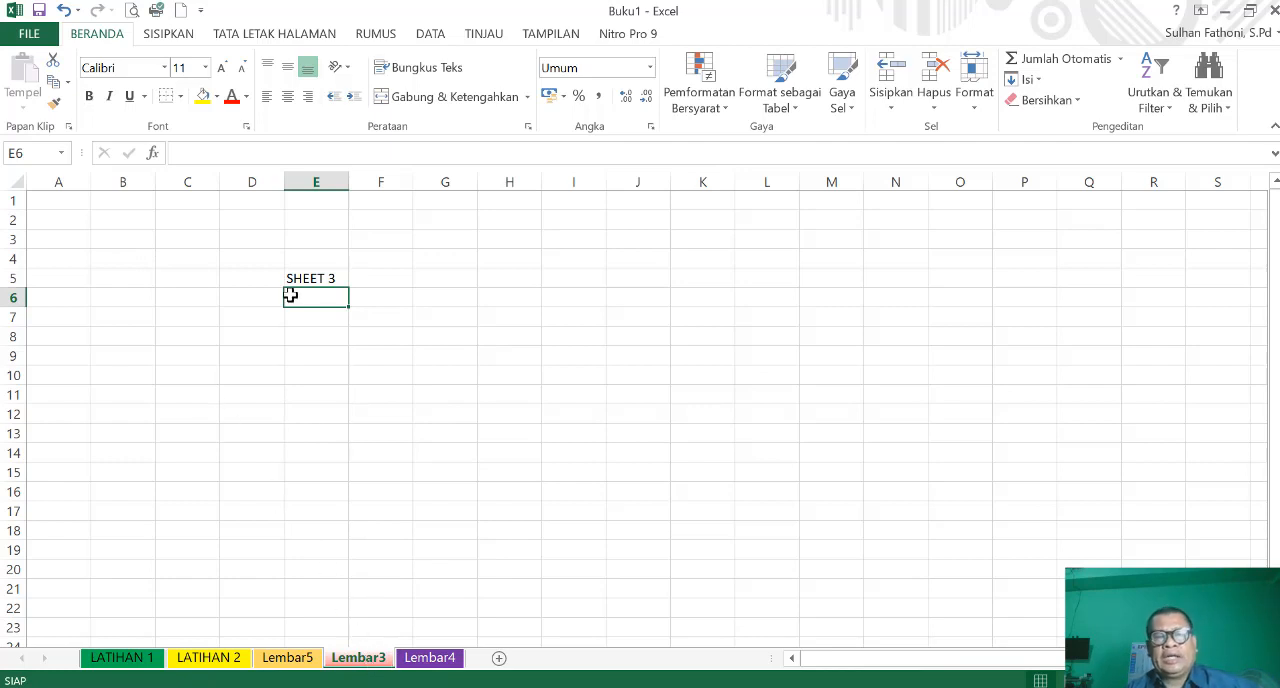
{"action": "left_click", "coordinate": [430, 658]}
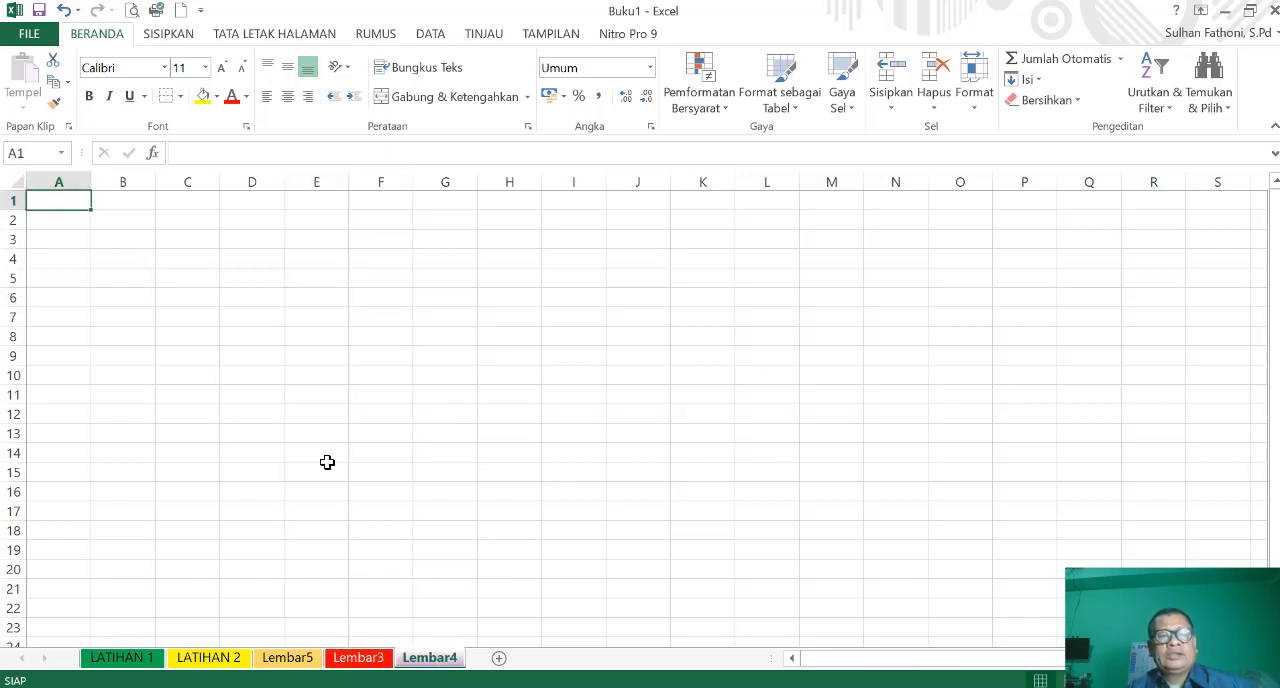
{"action": "left_click", "coordinate": [313, 314]}
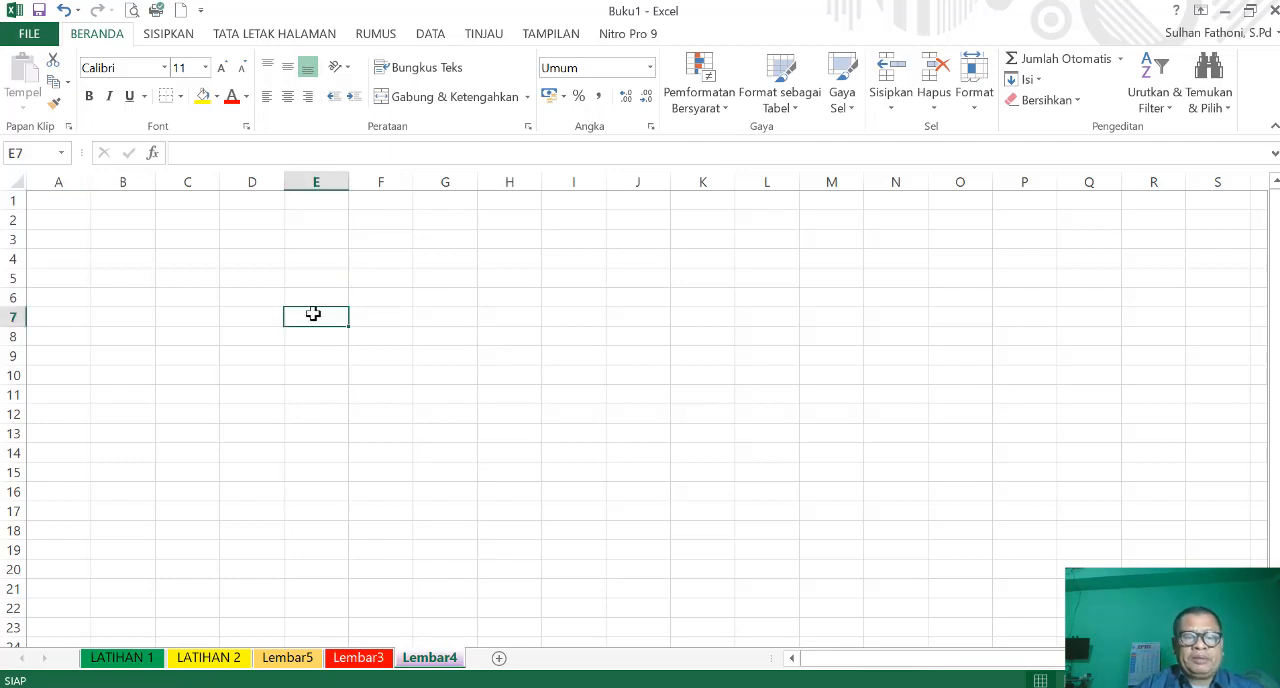
{"action": "type", "text": "SHEET"}
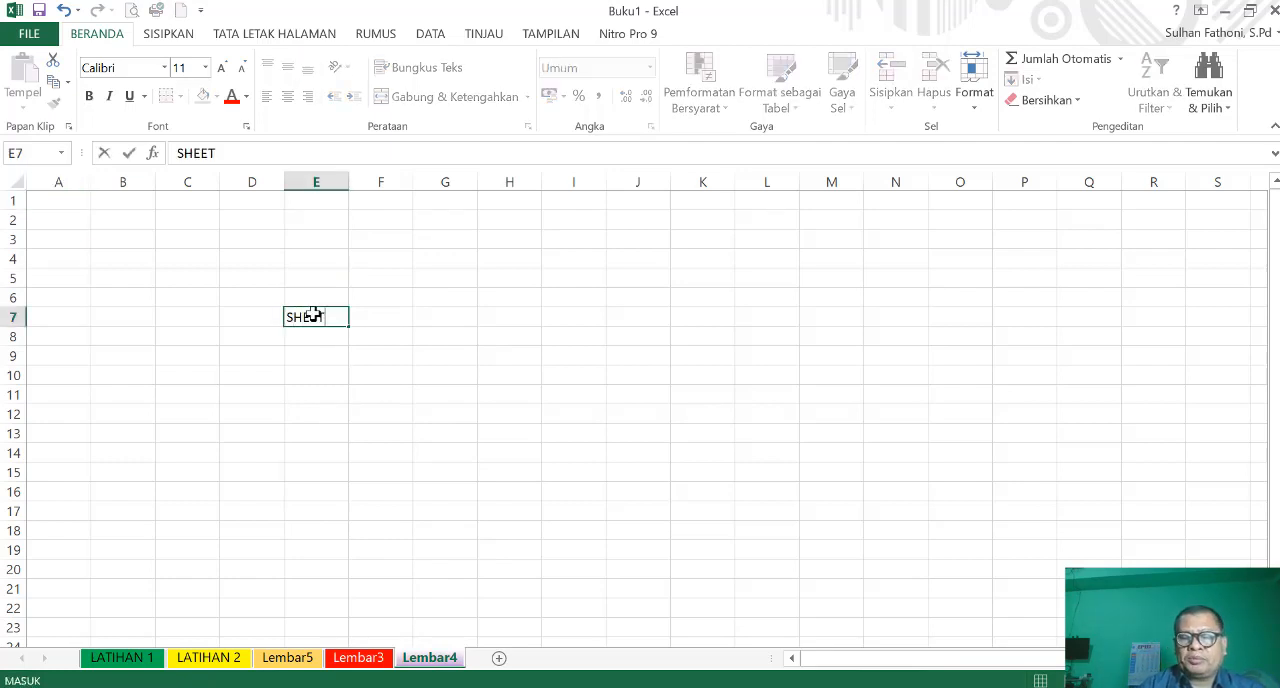
{"action": "type", "text": " 4"}
{"action": "key", "text": "Return"}
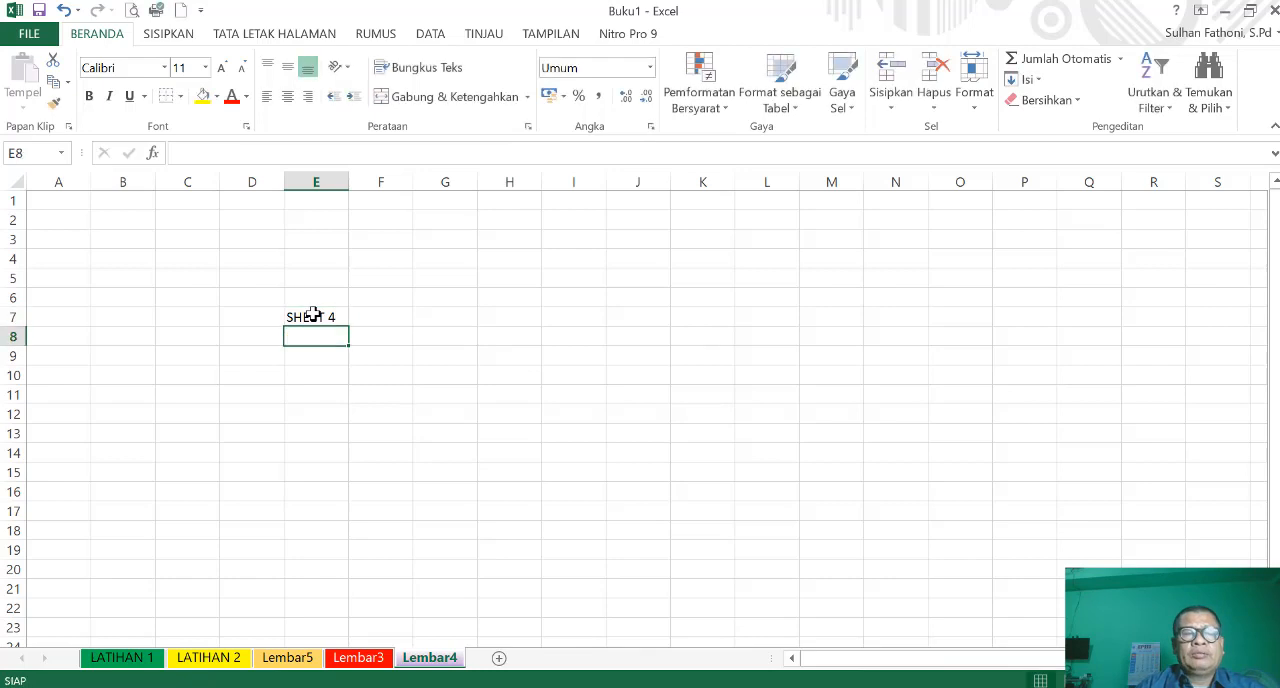
{"action": "left_click", "coordinate": [460, 456]}
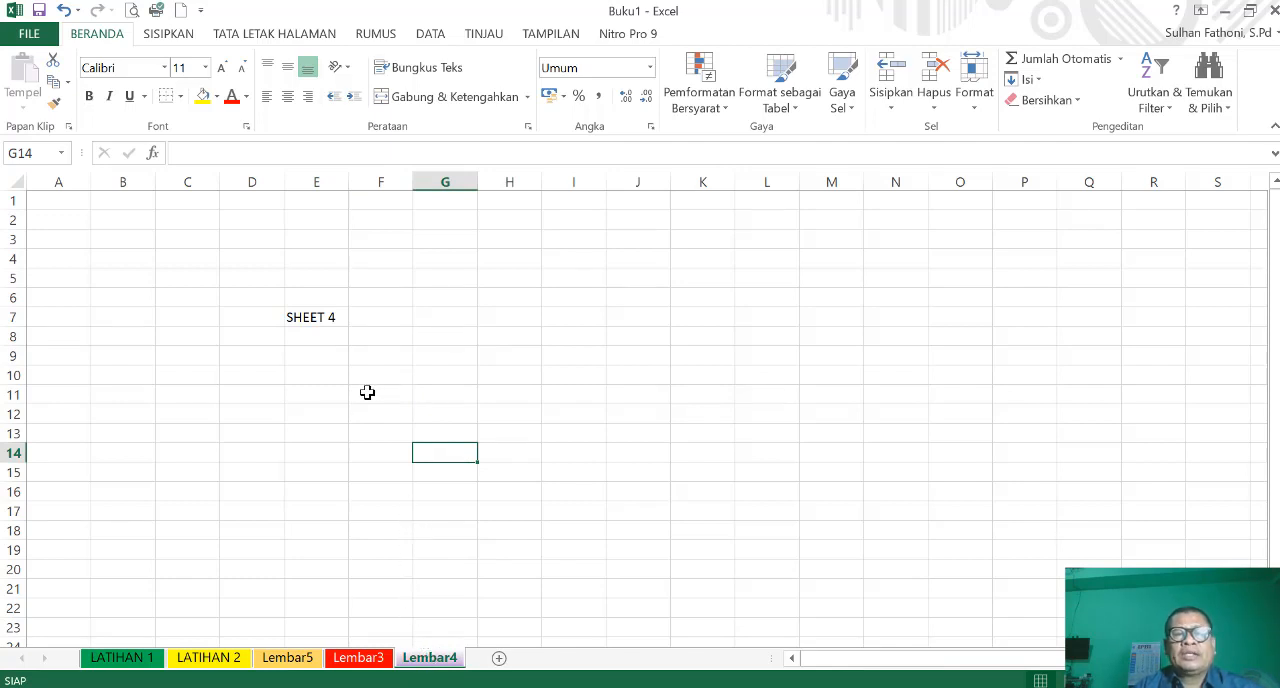
- Enter LEMBAR 5 in cell D10 of the Lembar5 worksheet
{"action": "left_click", "coordinate": [298, 660]}
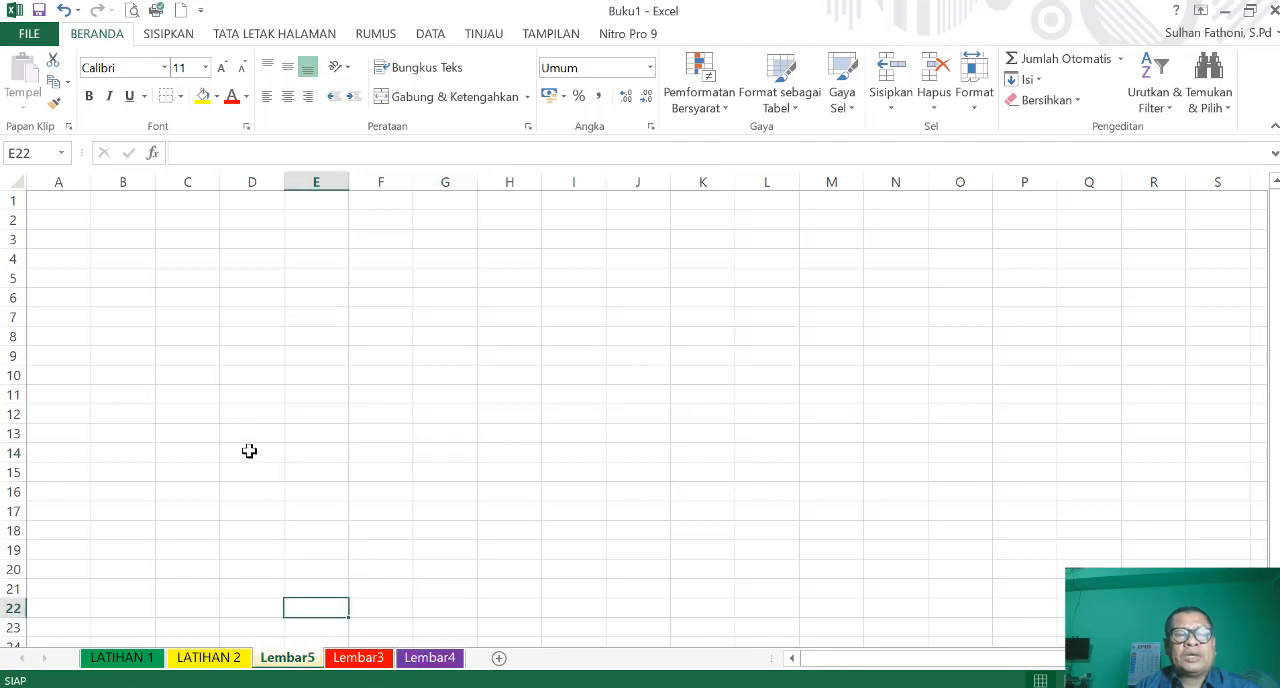
{"action": "left_click", "coordinate": [246, 373]}
{"action": "type", "text": "LEMBAR 5"}
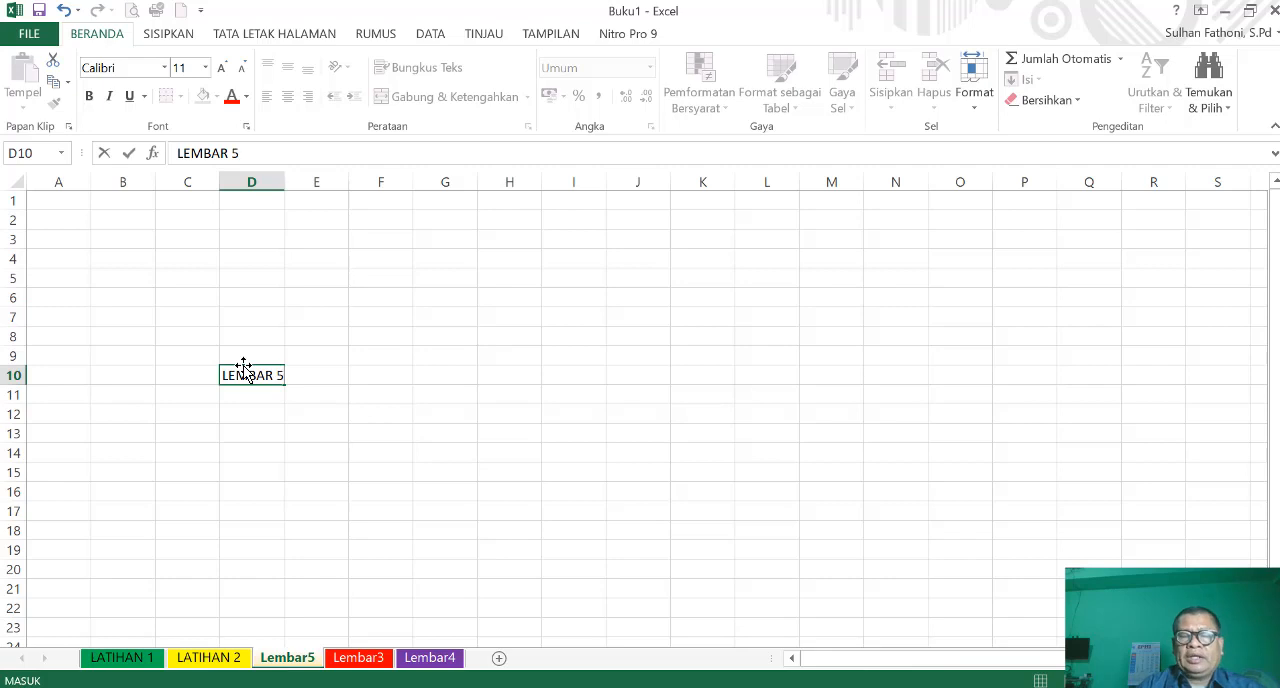
{"action": "key", "text": "Return"}
{"action": "left_click", "coordinate": [372, 394]}
- Enter LATIHAN in cell C13 of the LATIHAN 1 worksheet
{"action": "left_click", "coordinate": [208, 657]}
{"action": "left_click", "coordinate": [125, 657]}
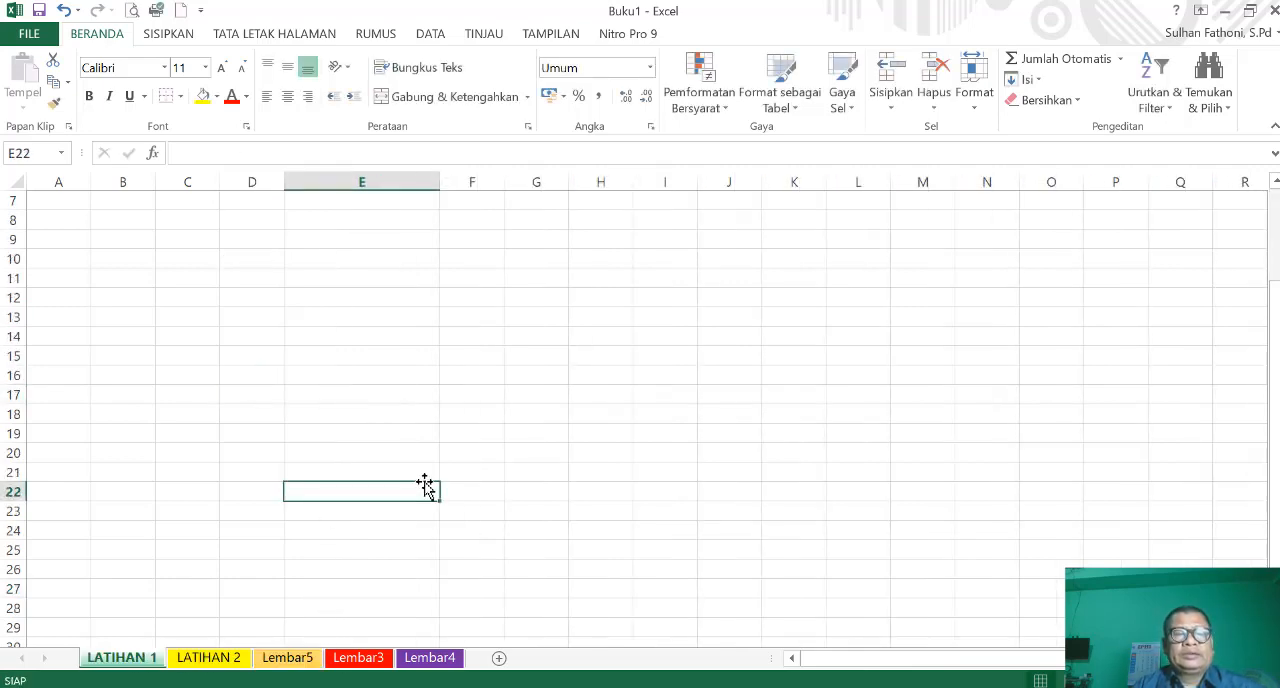
{"action": "left_click", "coordinate": [200, 311]}
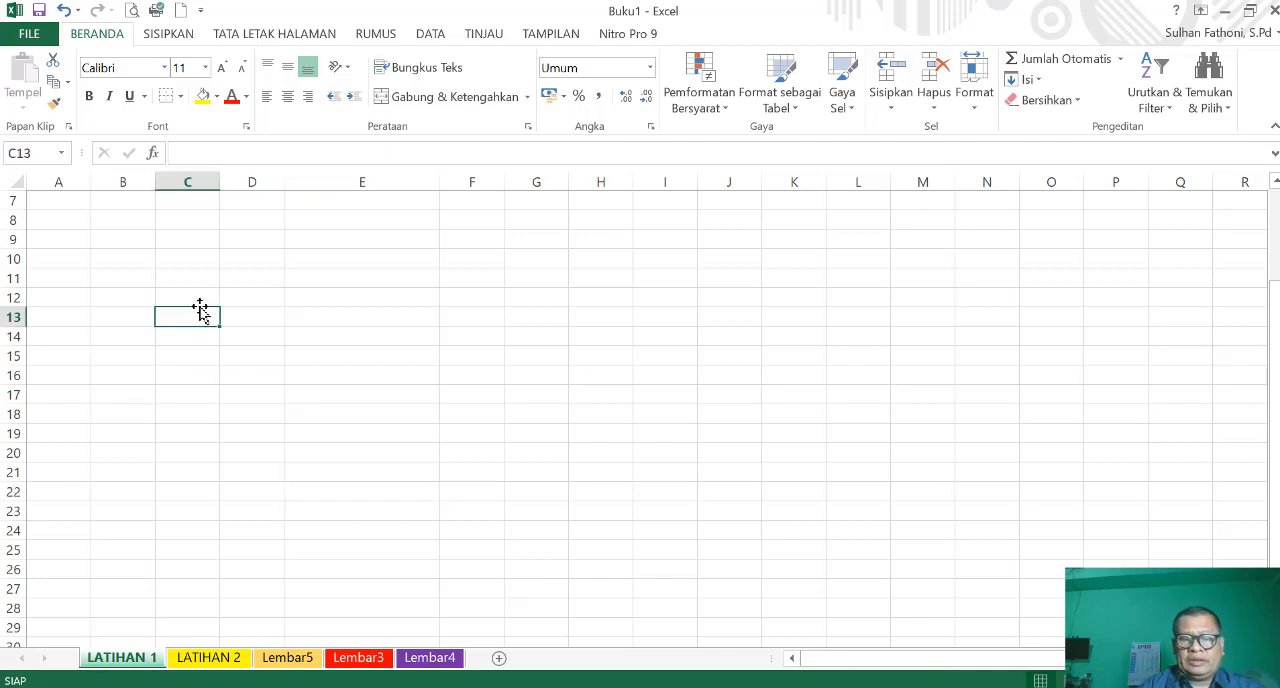
{"action": "type", "text": "LATIHAN"}
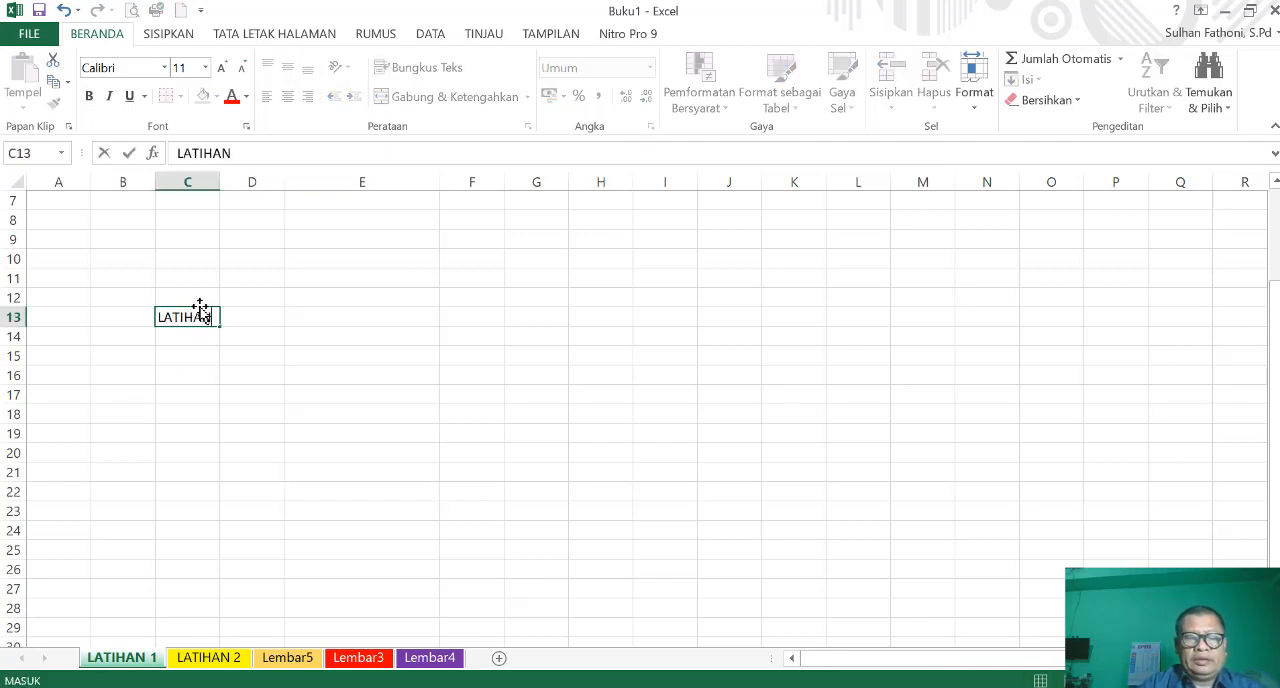
{"action": "key", "text": "Return"}
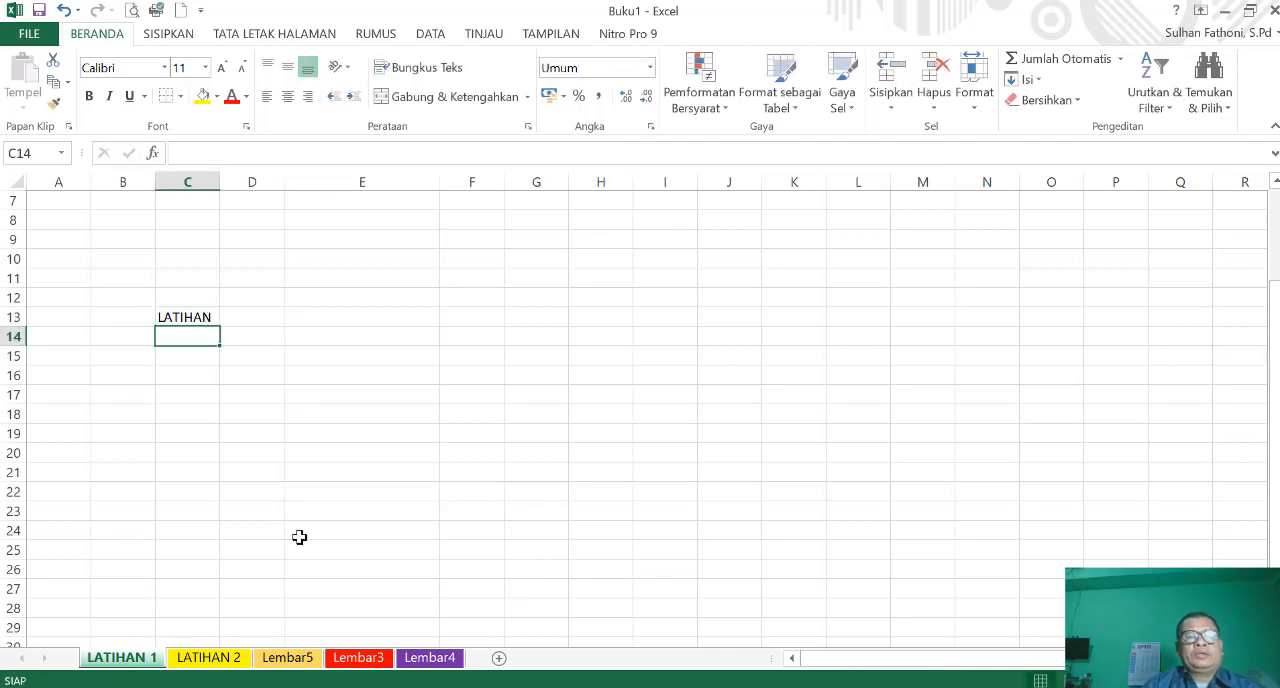
- Go through the worksheets from LATIHAN 2 to Lembar4 and permanently delete the Lembar5 worksheet with its content
{"action": "left_click", "coordinate": [208, 656]}
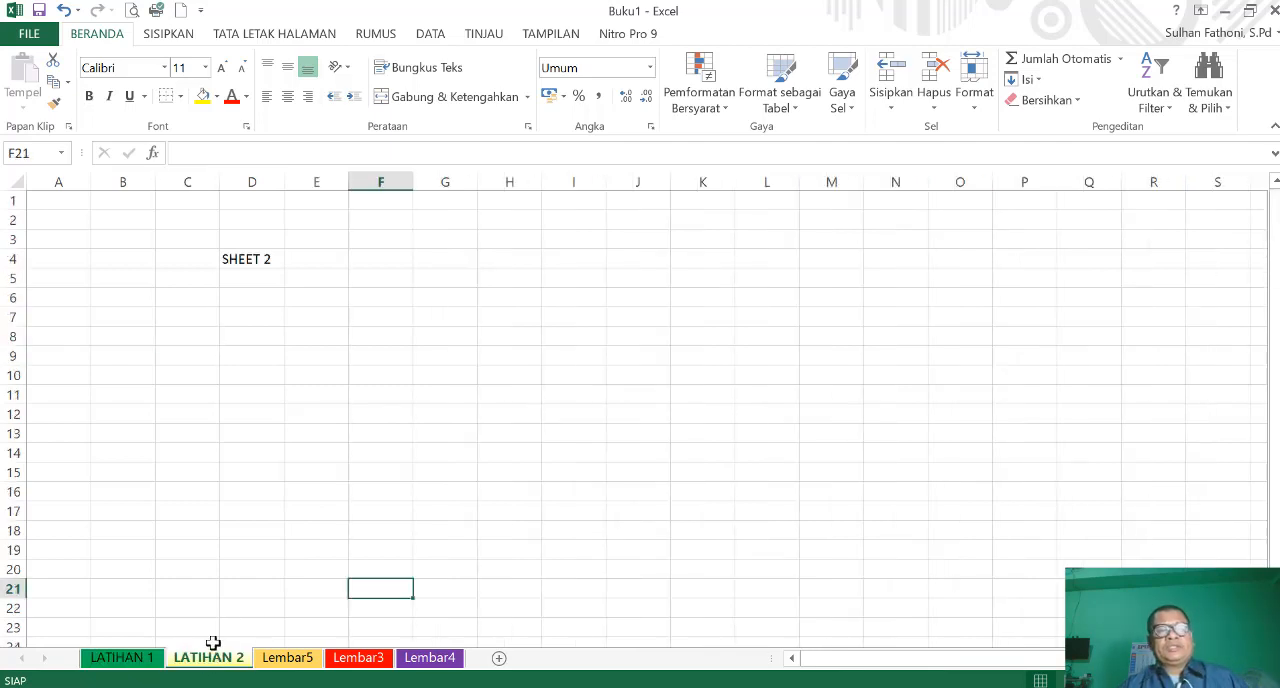
{"action": "left_click", "coordinate": [290, 659]}
{"action": "left_click", "coordinate": [356, 658]}
{"action": "left_click", "coordinate": [430, 658]}
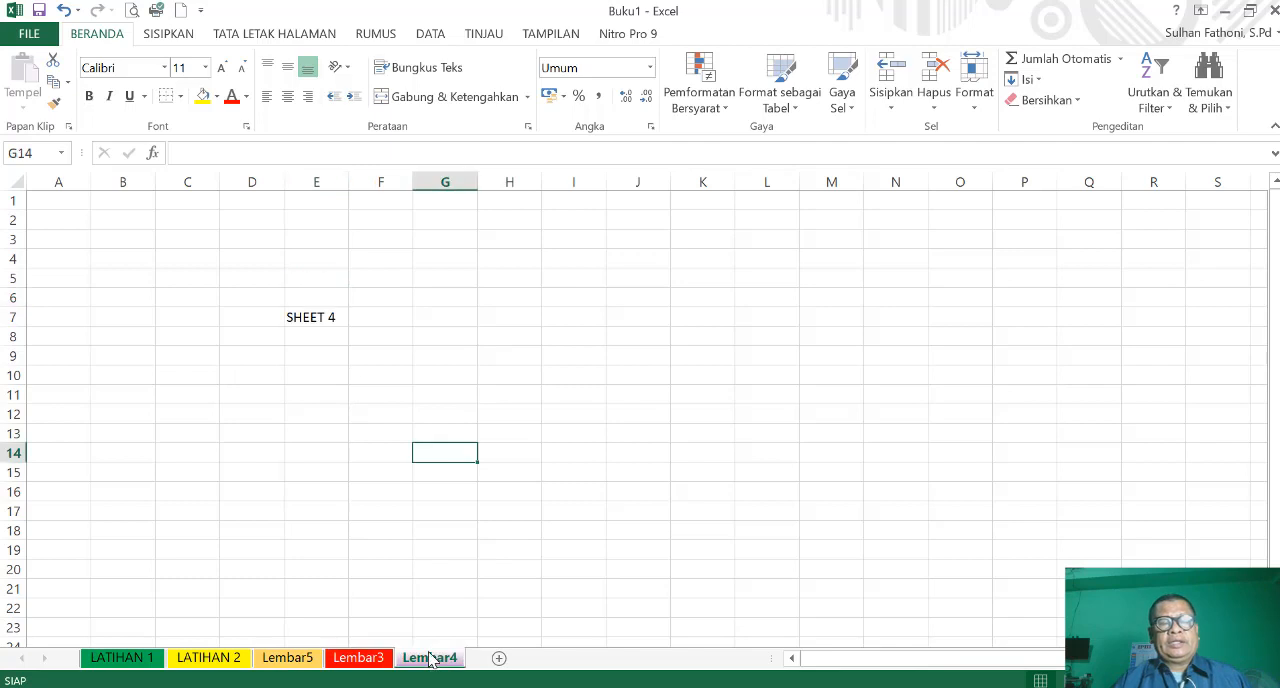
{"action": "left_click", "coordinate": [503, 430]}
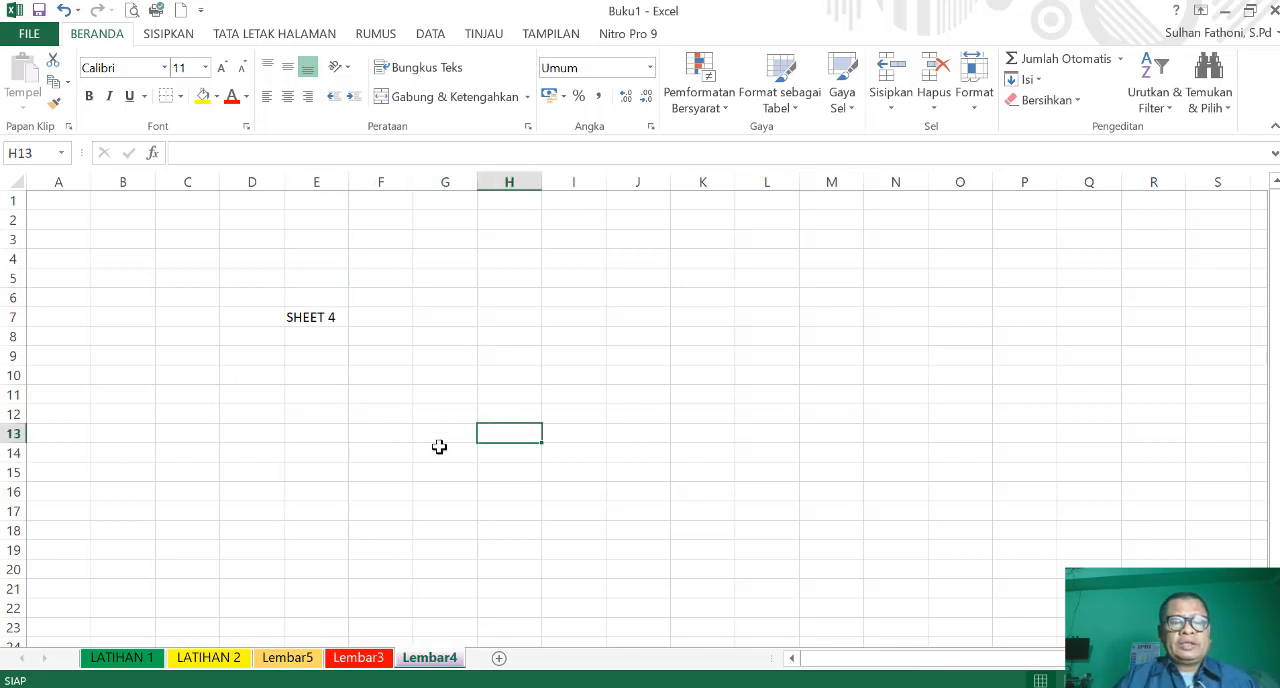
{"action": "left_click", "coordinate": [290, 659]}
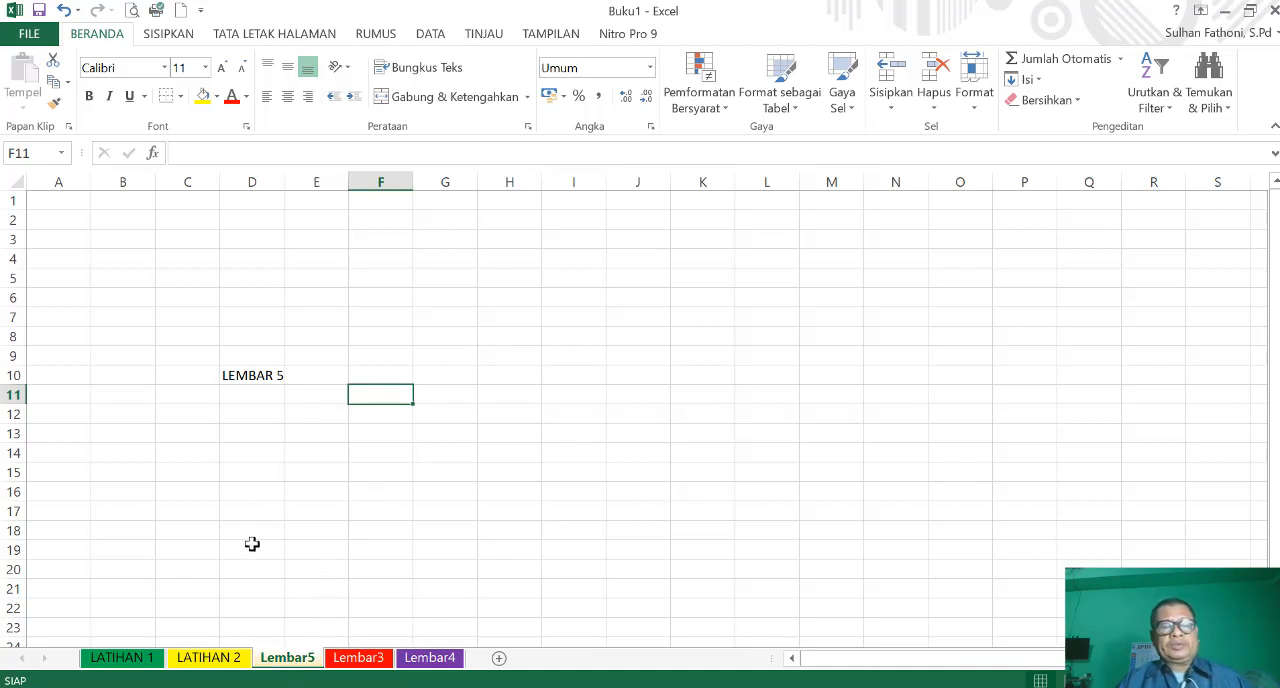
{"action": "right_click", "coordinate": [288, 664]}
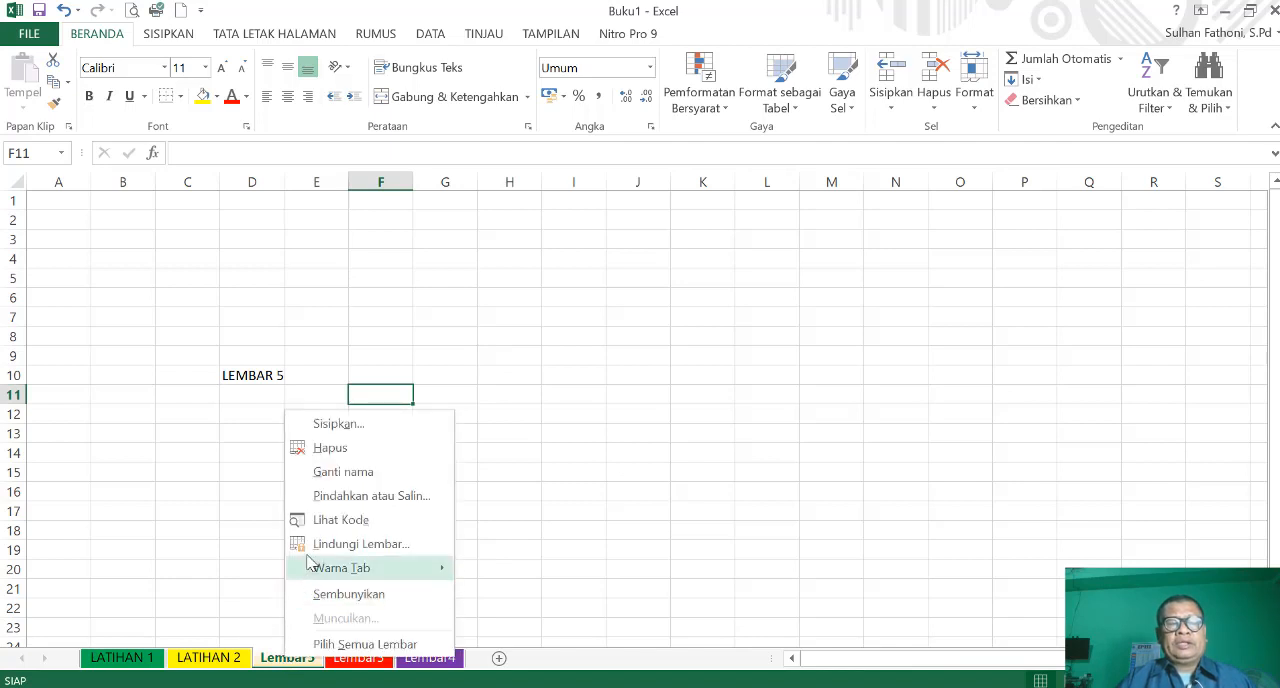
{"action": "left_click", "coordinate": [330, 450]}
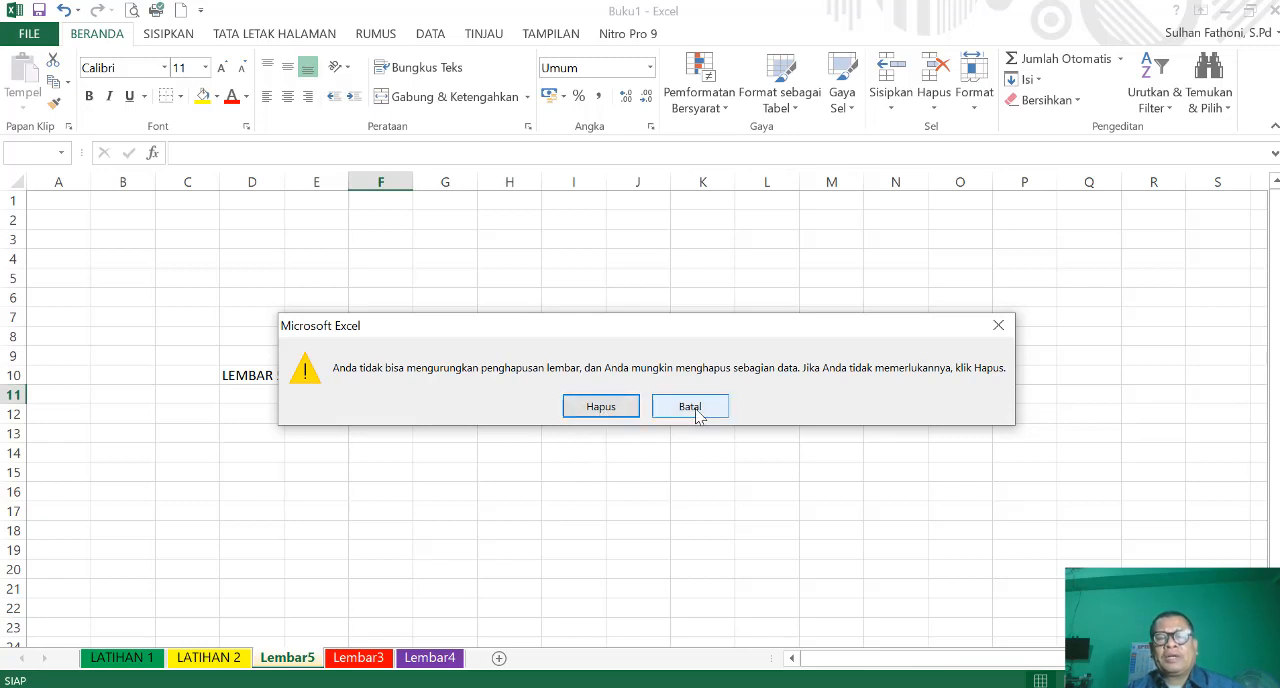
{"action": "left_click", "coordinate": [600, 407]}
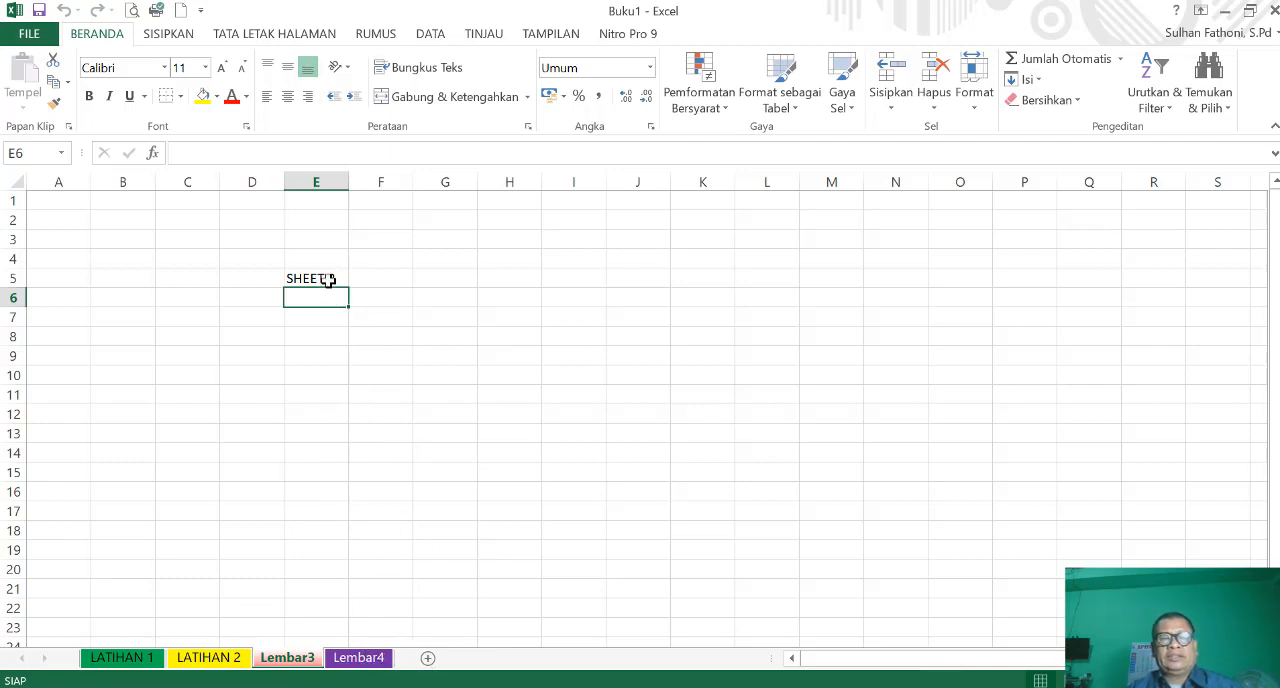
- Clear the text in cell E5 of the Lembar3 worksheet and permanently delete that worksheet
{"action": "left_click", "coordinate": [324, 278]}
{"action": "key", "text": "Delete"}
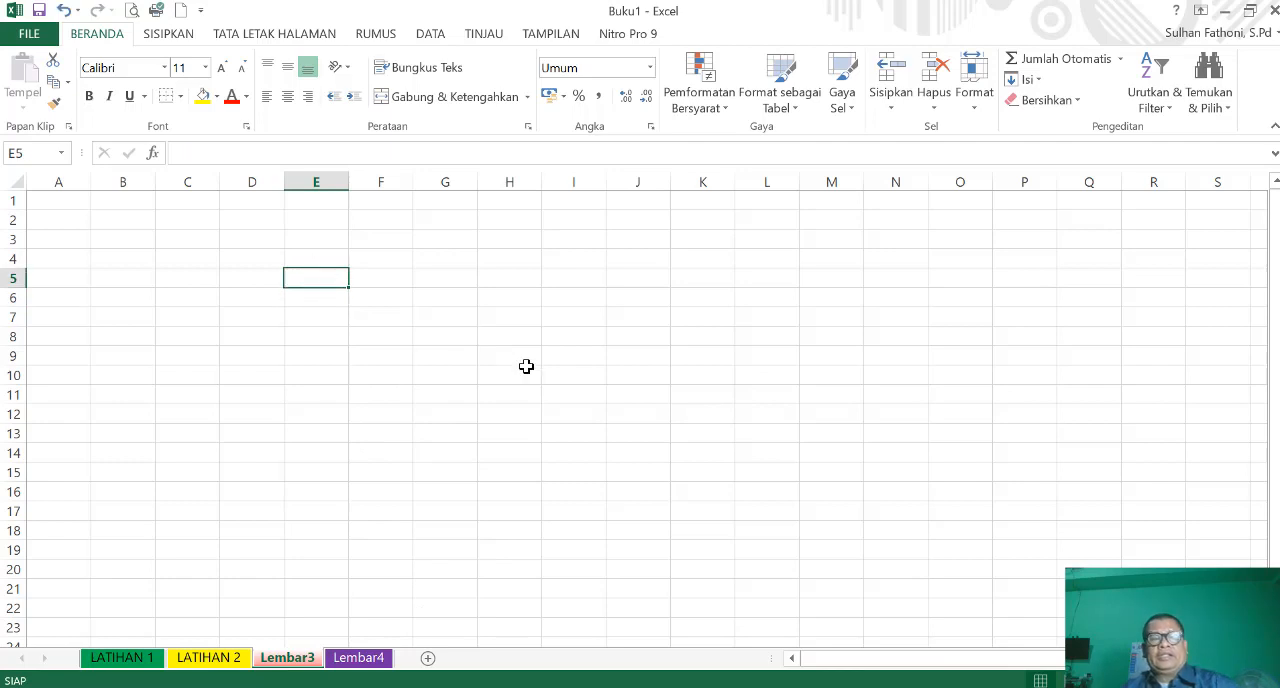
{"action": "left_click", "coordinate": [520, 383]}
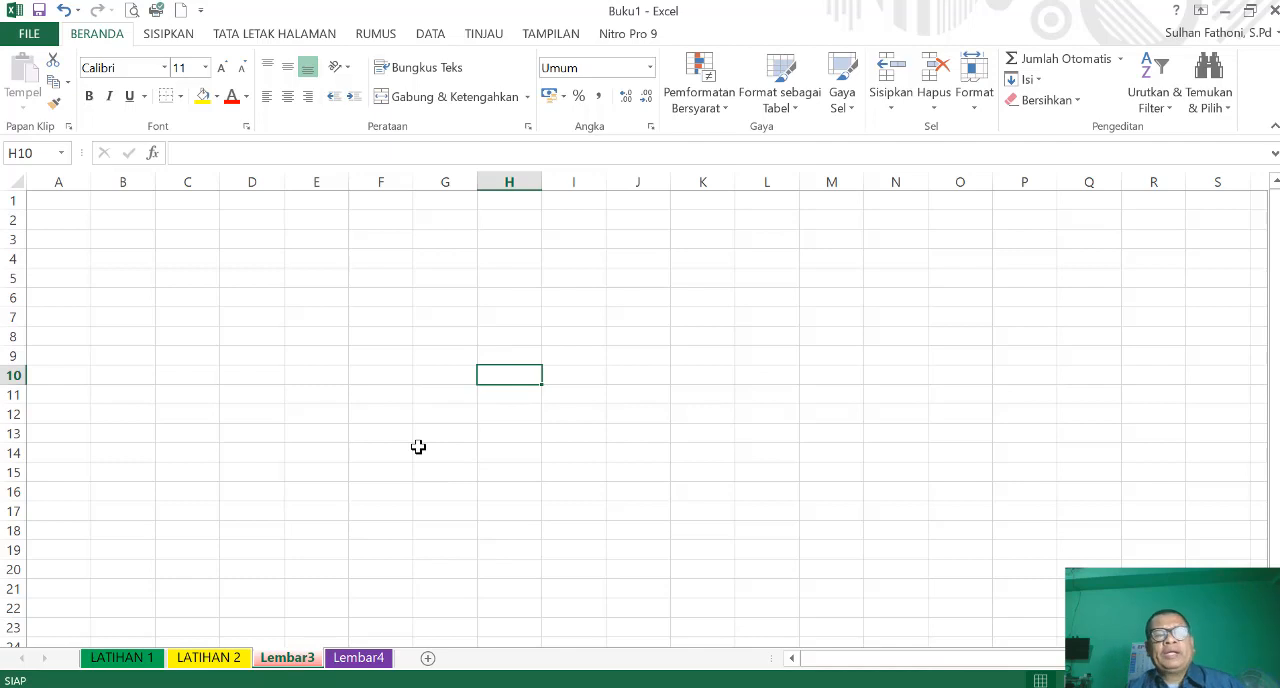
{"action": "right_click", "coordinate": [290, 658]}
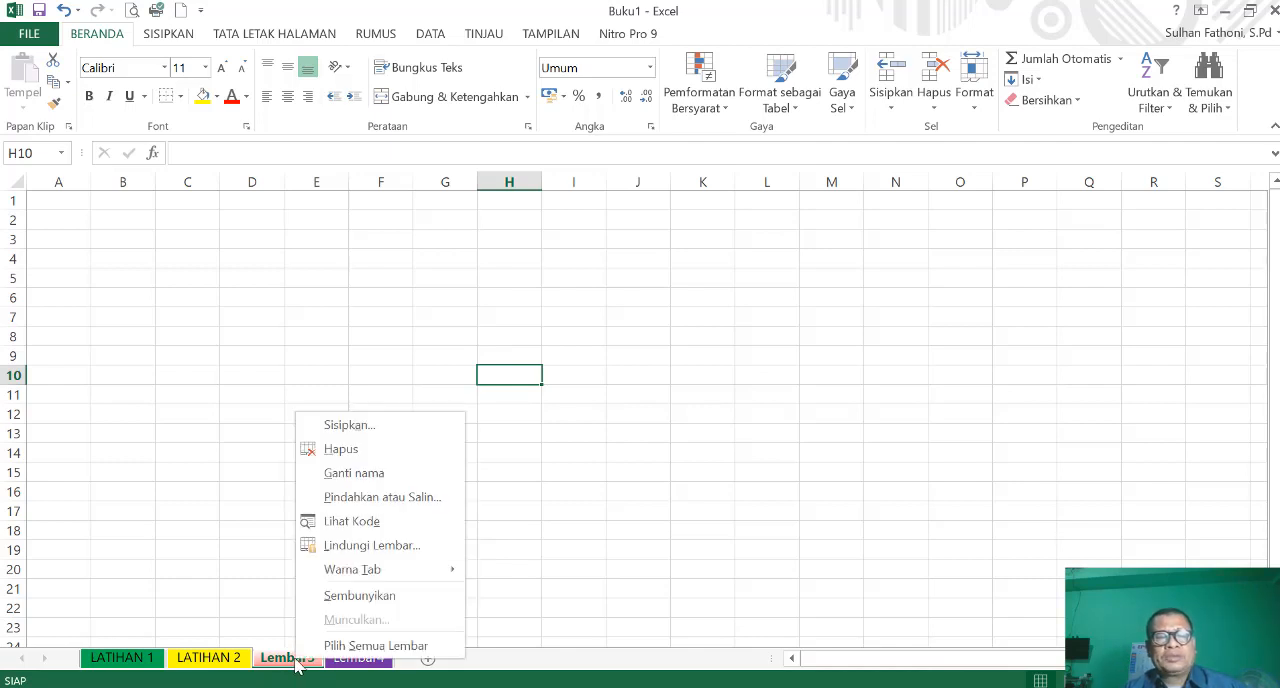
{"action": "left_click", "coordinate": [341, 450]}
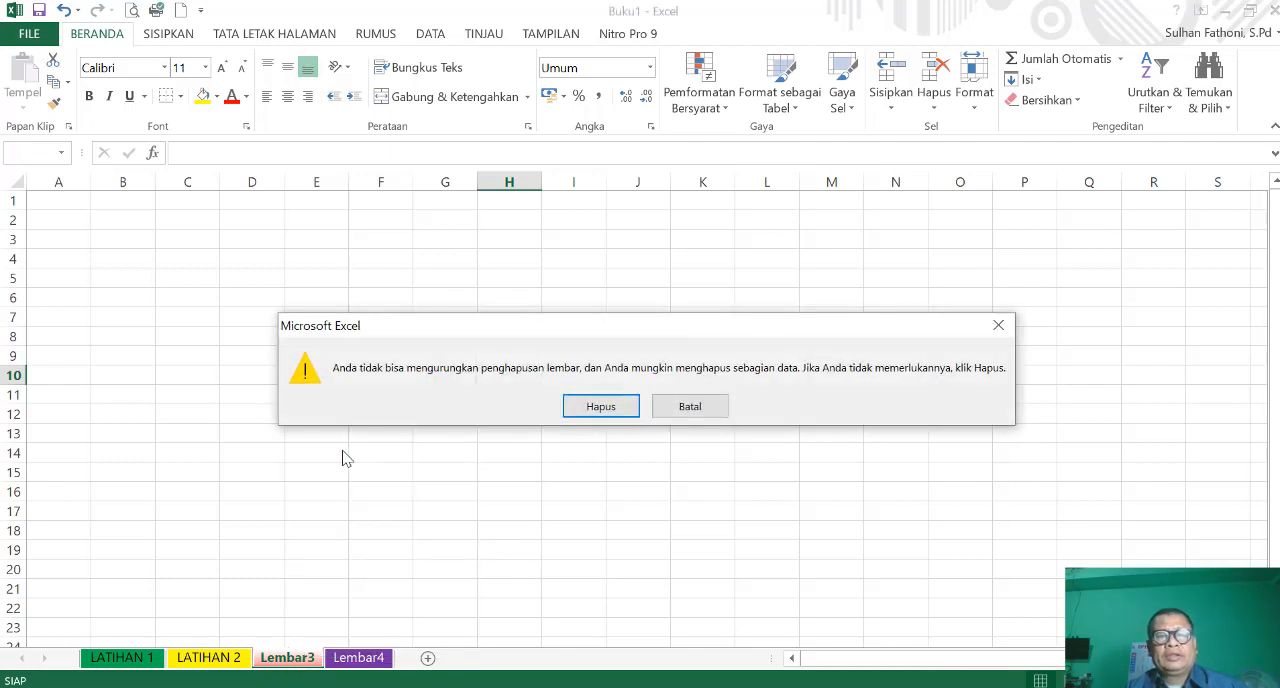
{"action": "left_click", "coordinate": [601, 409]}
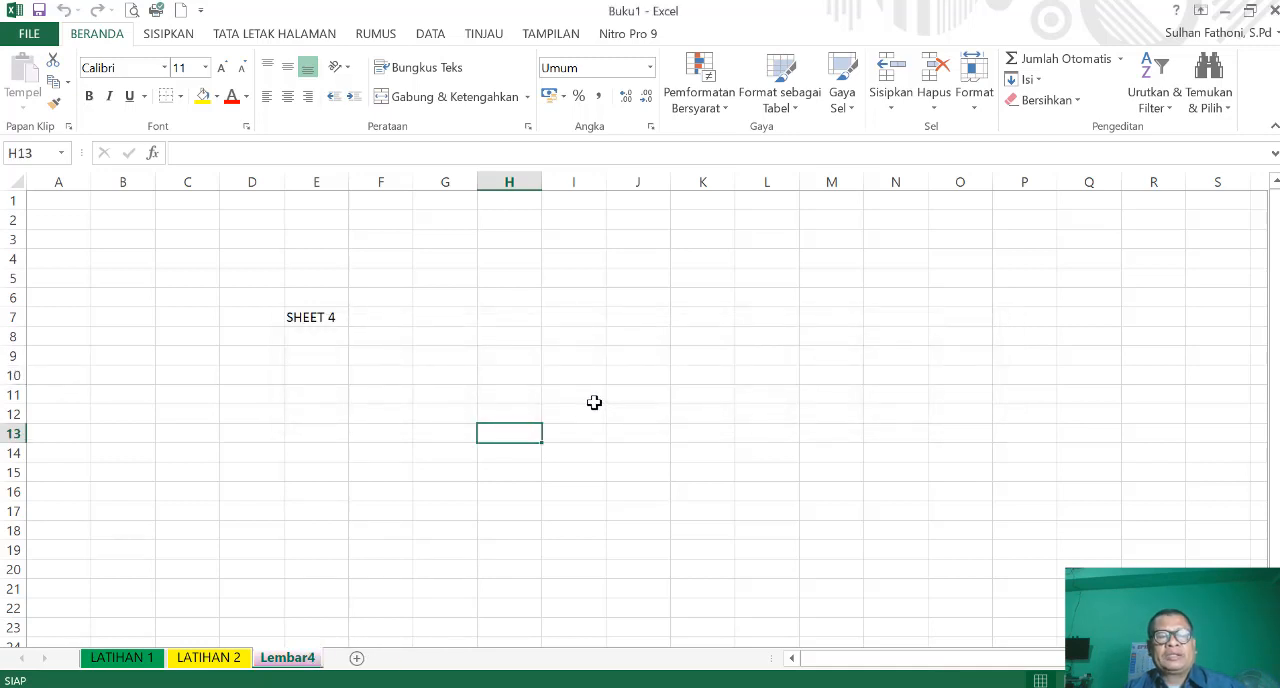
- Add a blank worksheet after Lembar4 and remove that empty sheet again
{"action": "left_click", "coordinate": [357, 660]}
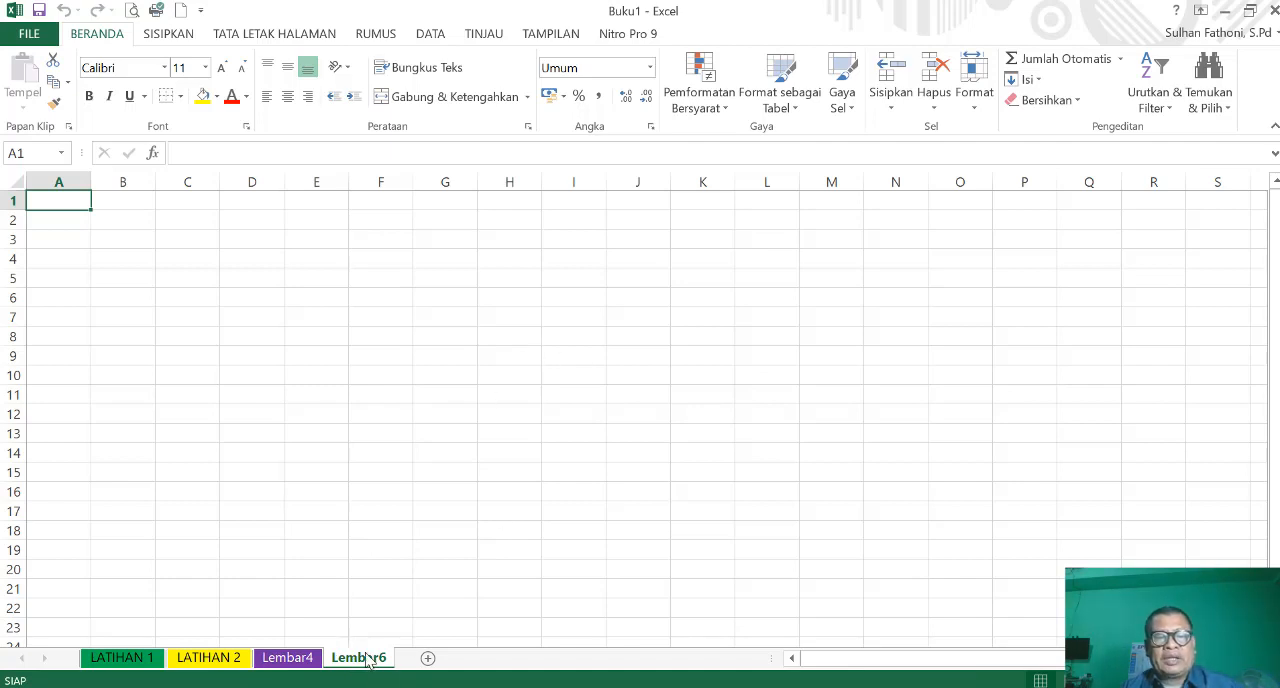
{"action": "right_click", "coordinate": [526, 293]}
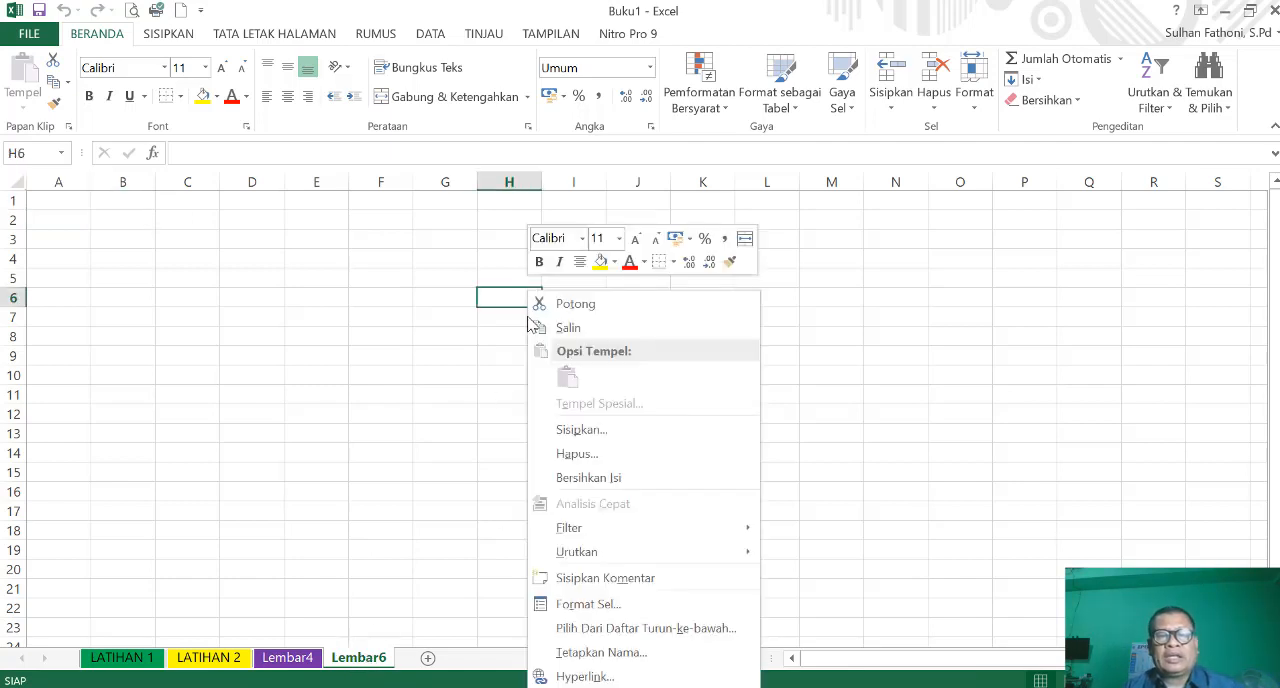
{"action": "key", "text": "Escape"}
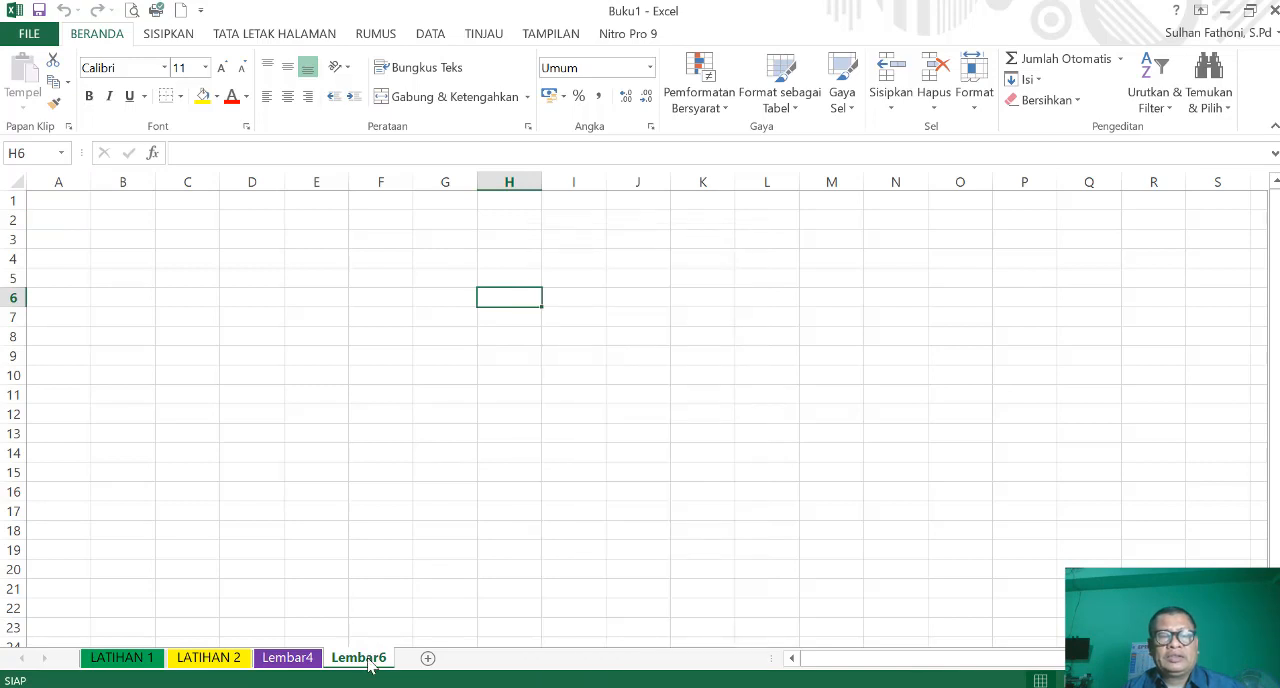
{"action": "right_click", "coordinate": [370, 664]}
{"action": "key", "text": "Escape"}
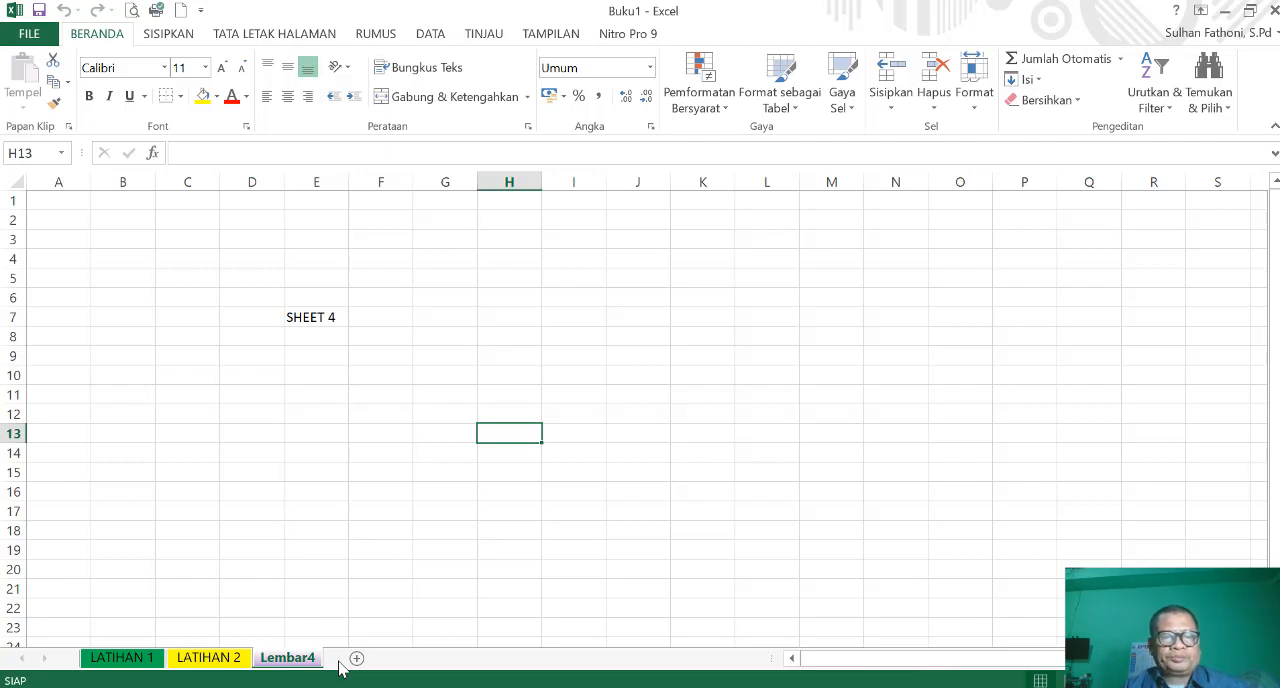
- Switch repeatedly between the LATIHAN 1, LATIHAN 2 and Lembar4 worksheets to review the remaining sheets, finishing on Lembar4
{"action": "left_click", "coordinate": [218, 662]}
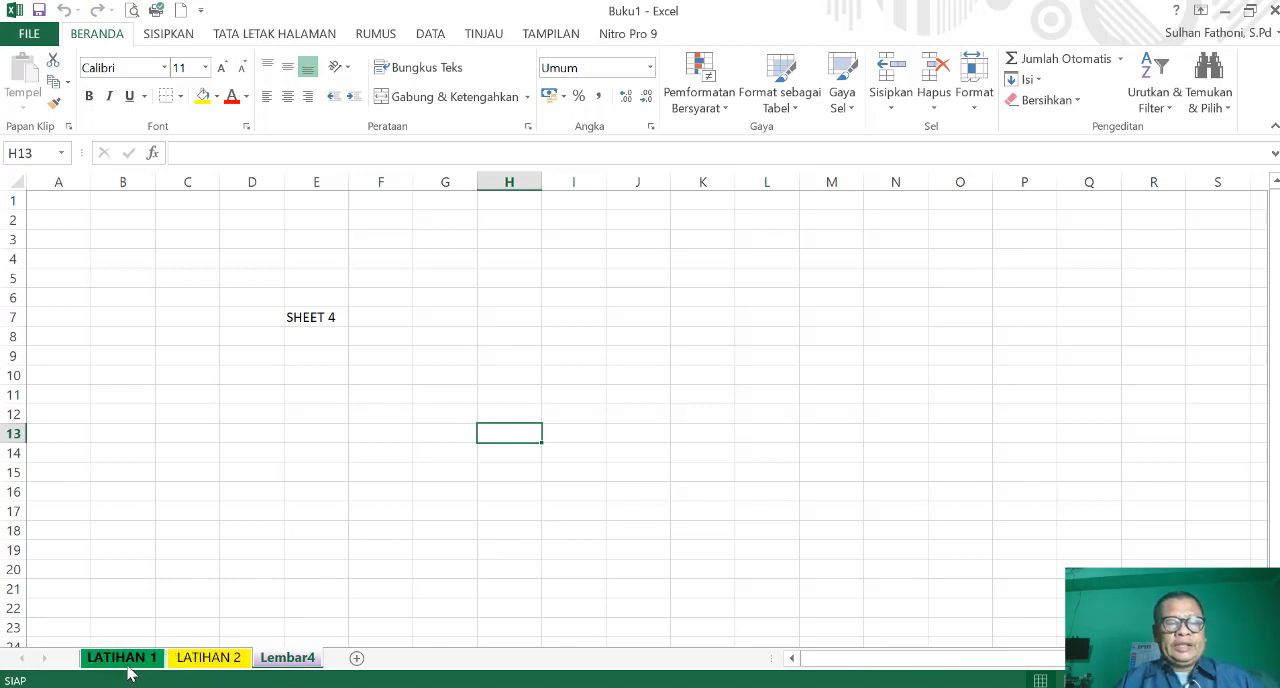
{"action": "left_click", "coordinate": [208, 658]}
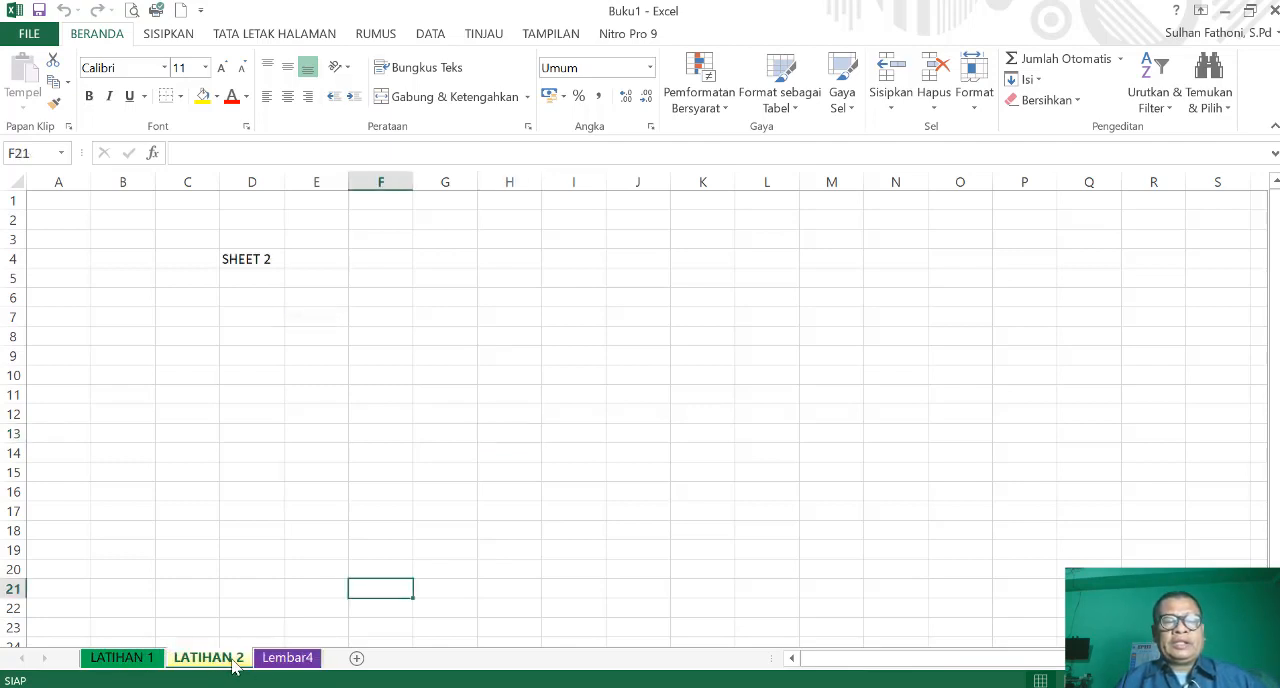
{"action": "left_click", "coordinate": [287, 658]}
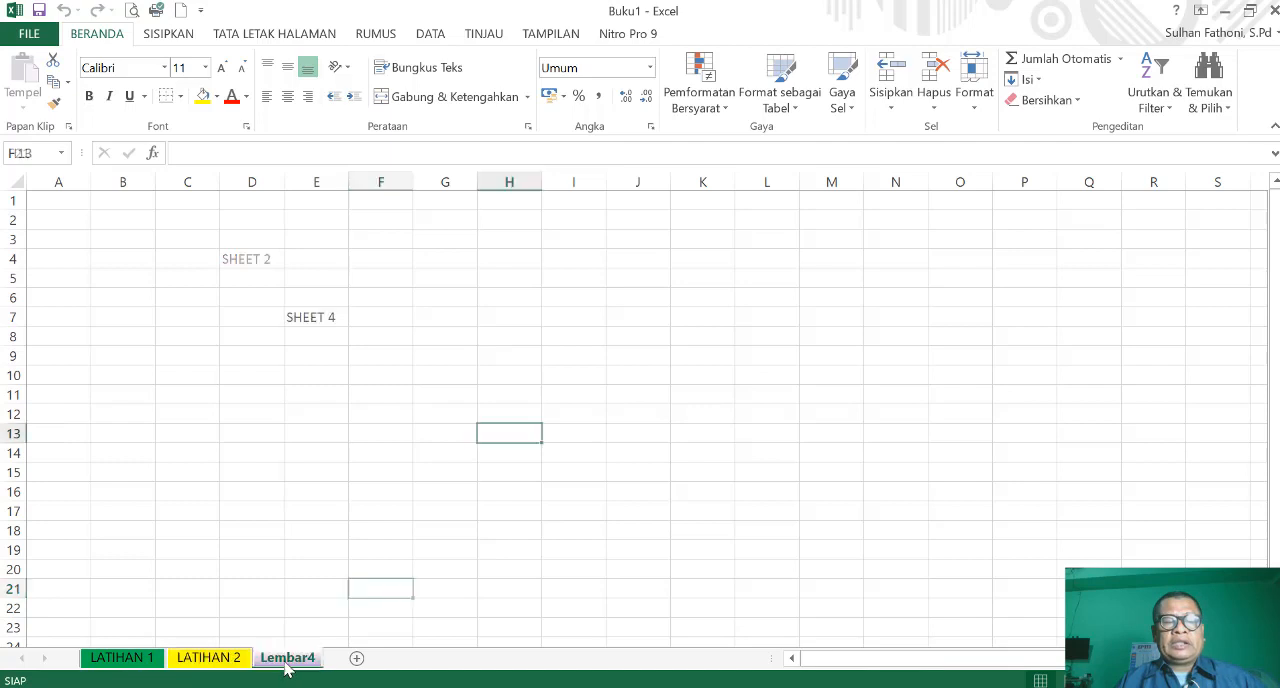
{"action": "left_click", "coordinate": [149, 664]}
{"action": "left_click", "coordinate": [210, 658]}
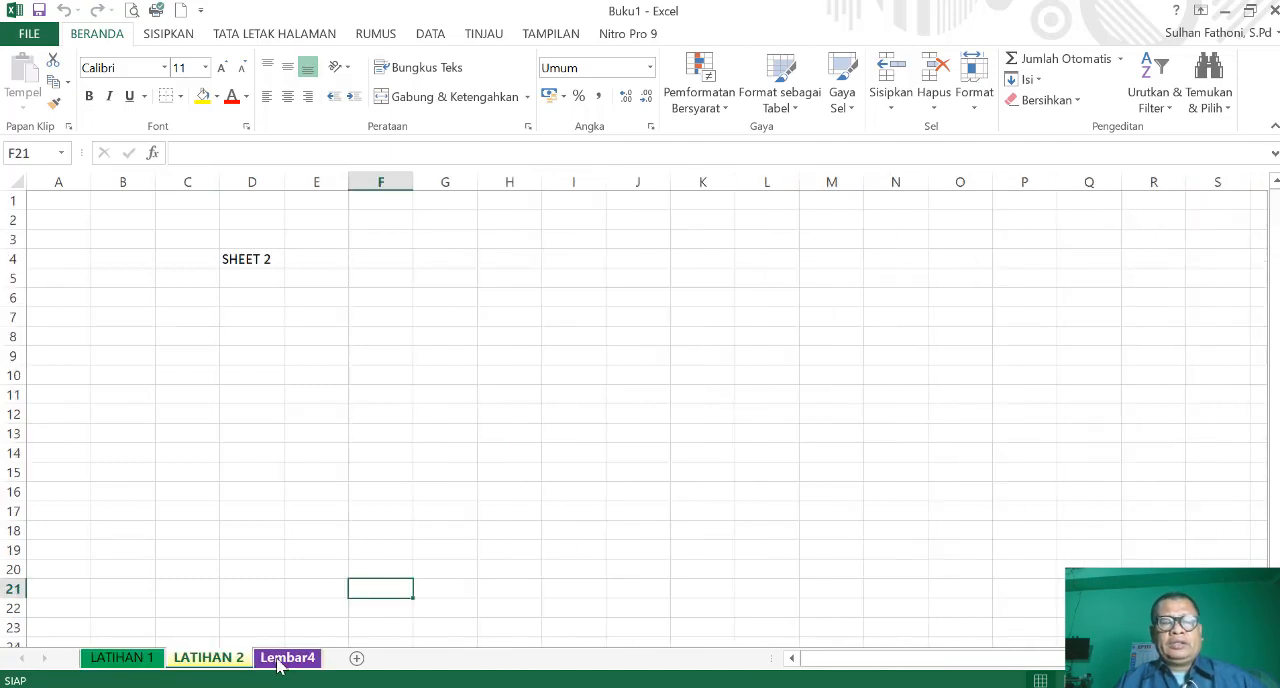
{"action": "left_click", "coordinate": [287, 658]}
{"action": "left_click", "coordinate": [212, 660]}
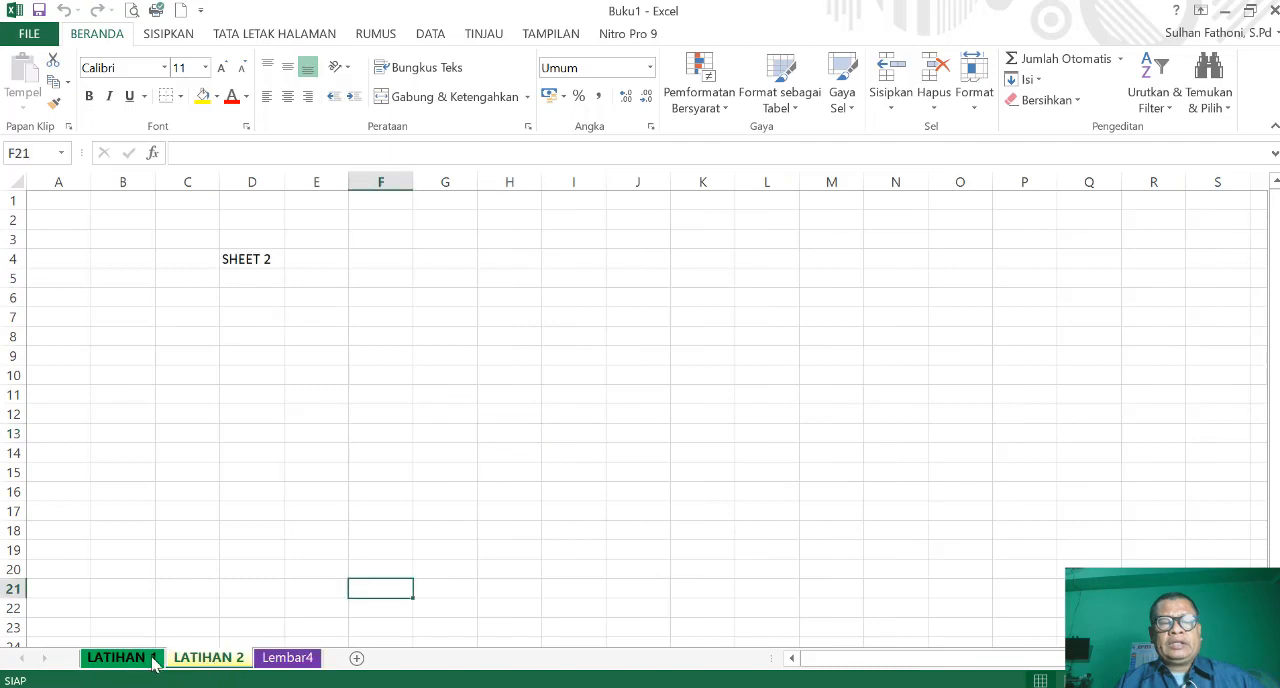
{"action": "left_click", "coordinate": [149, 663]}
{"action": "left_click", "coordinate": [230, 660]}
{"action": "left_click", "coordinate": [287, 658]}
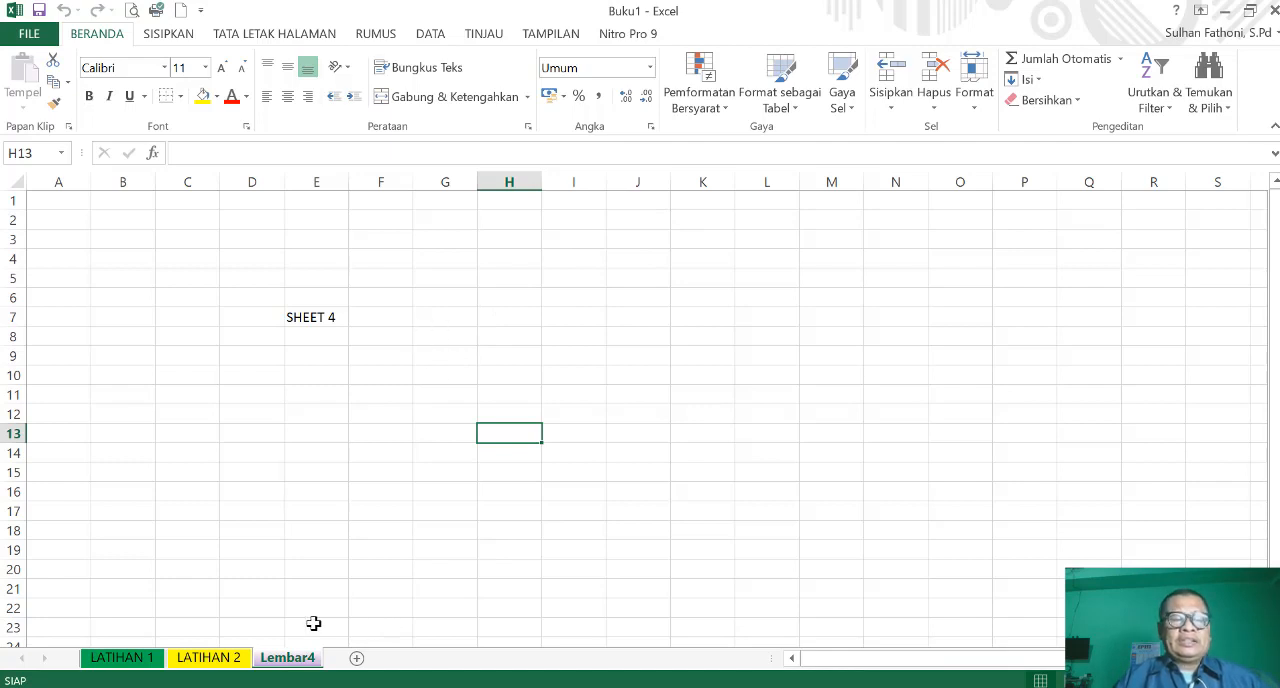
{"action": "left_click", "coordinate": [124, 665]}
{"action": "left_click", "coordinate": [228, 665]}
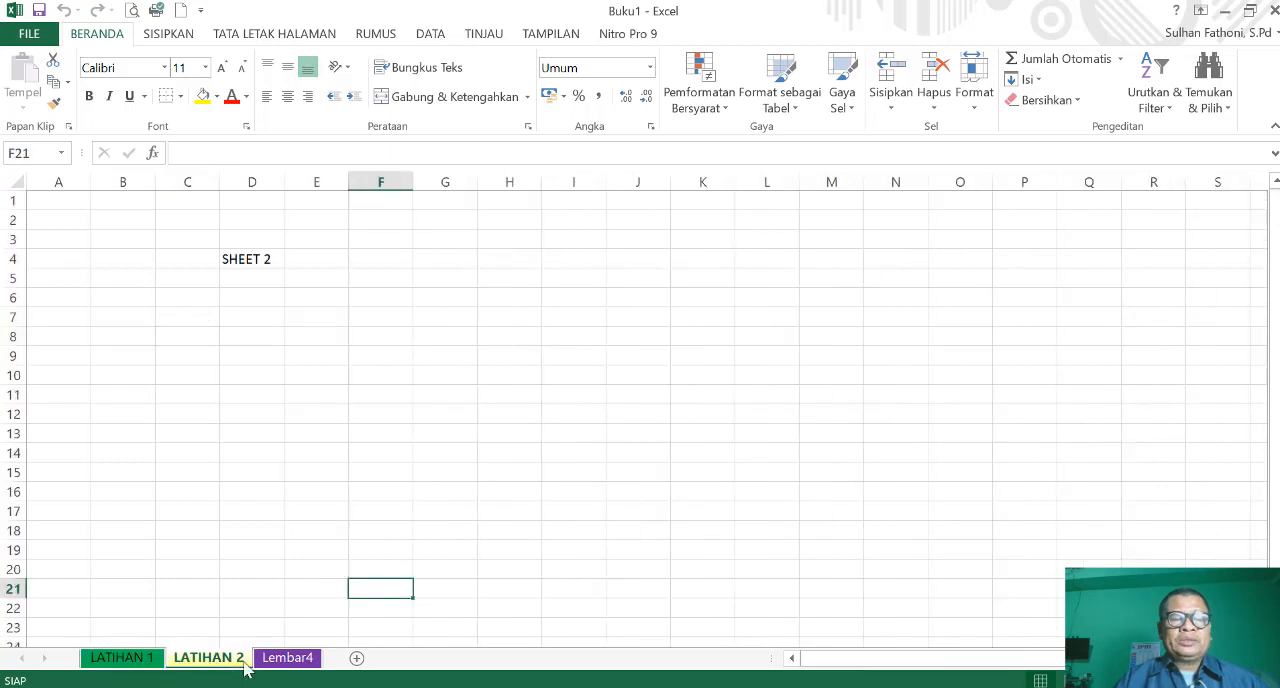
{"action": "left_click", "coordinate": [287, 660]}
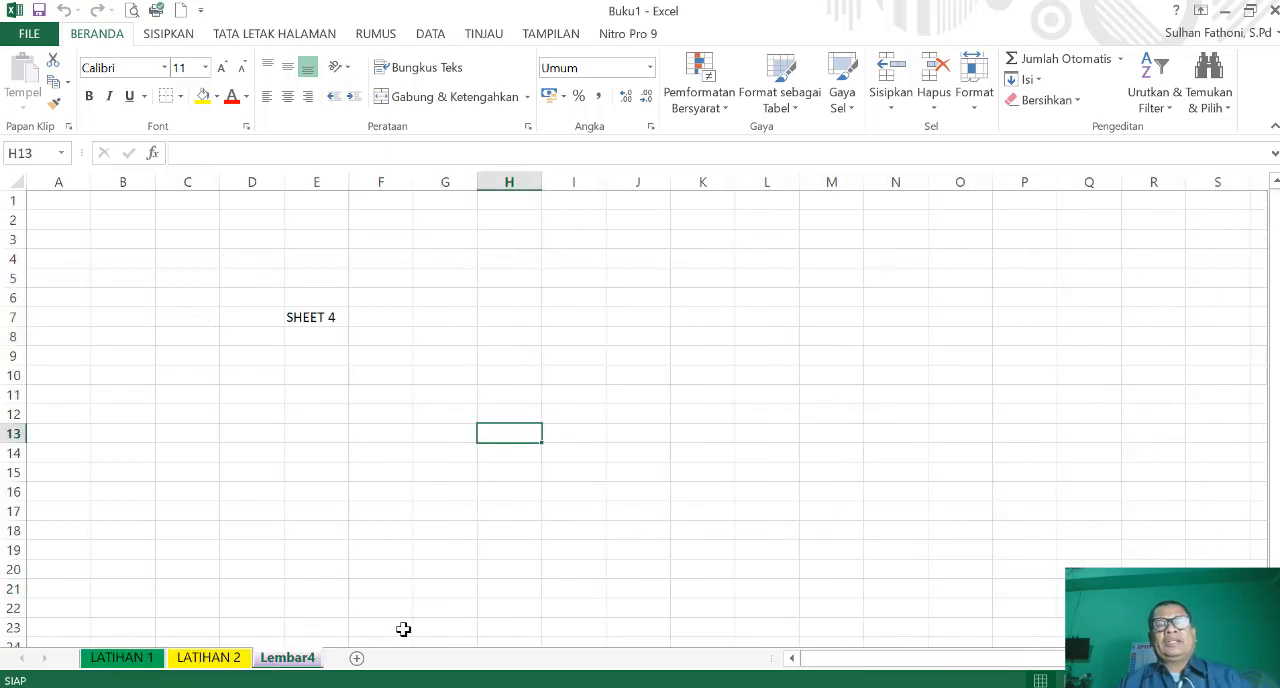